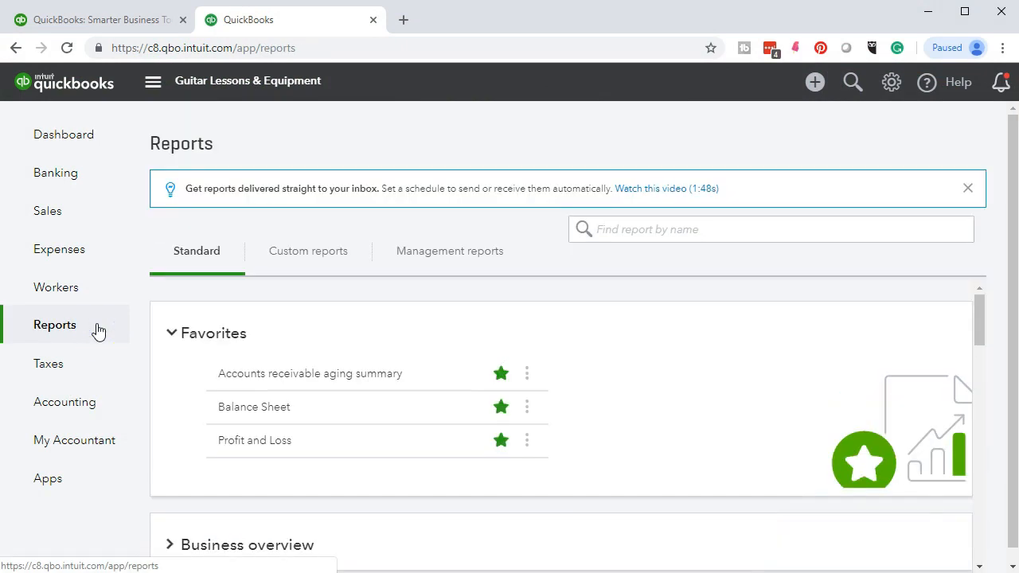
Step: Open the Balance Sheet report and run it for the period 01/01/2019 to 01/31/2019
click(248, 420)
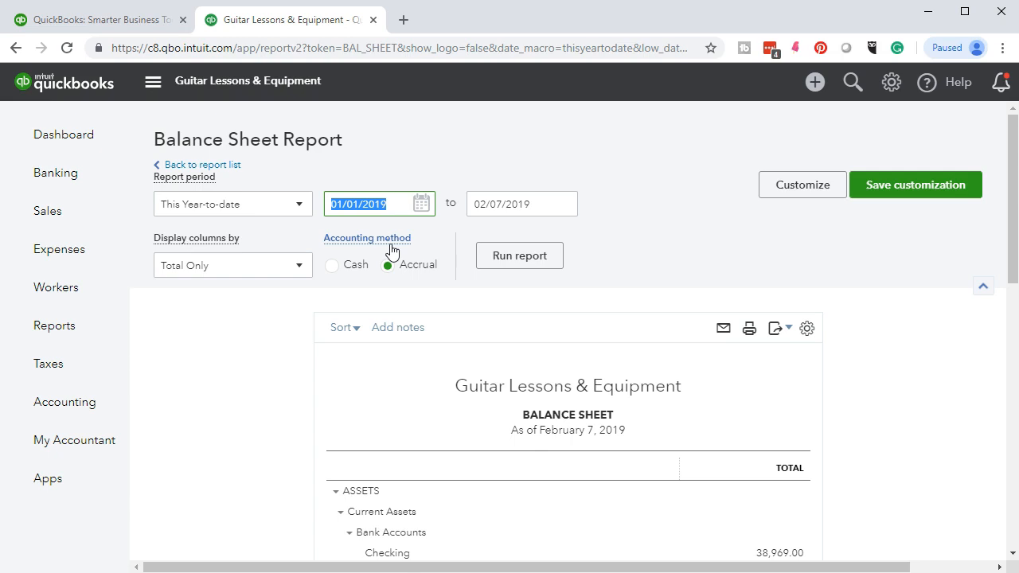
text(01/01/2019)
key(Tab)
text(0)
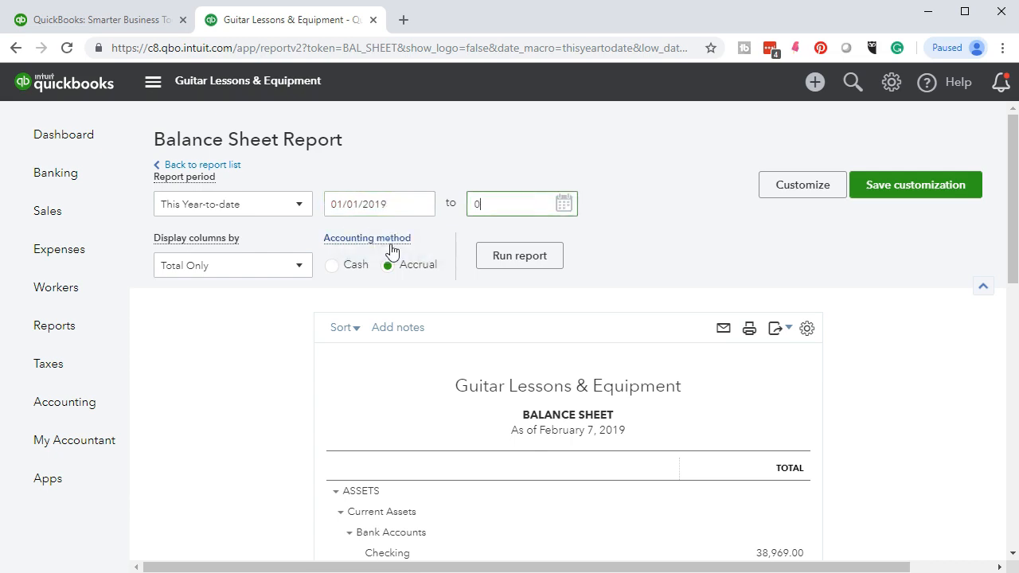
text(1/31/2019)
key(Tab)
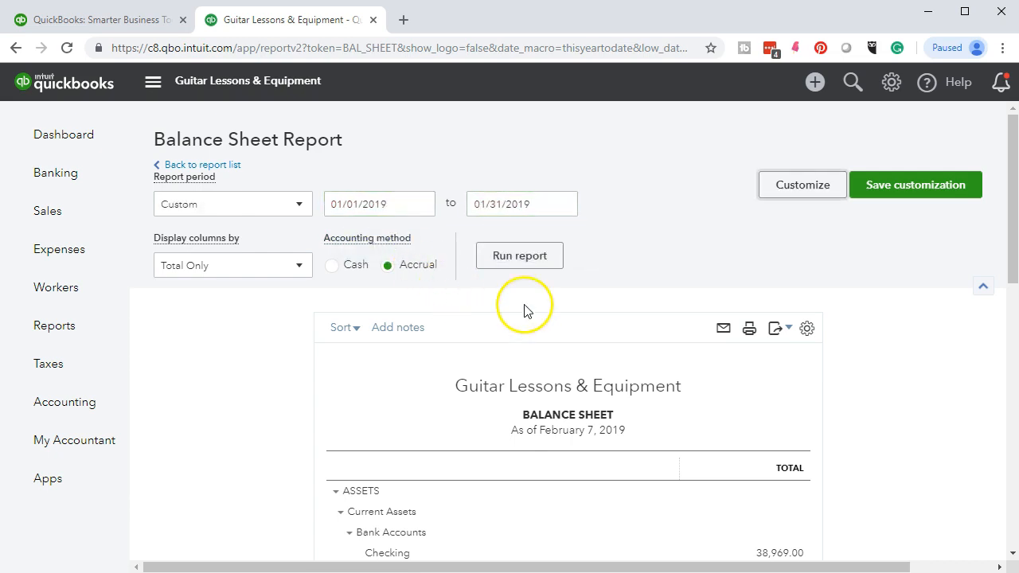
click(523, 263)
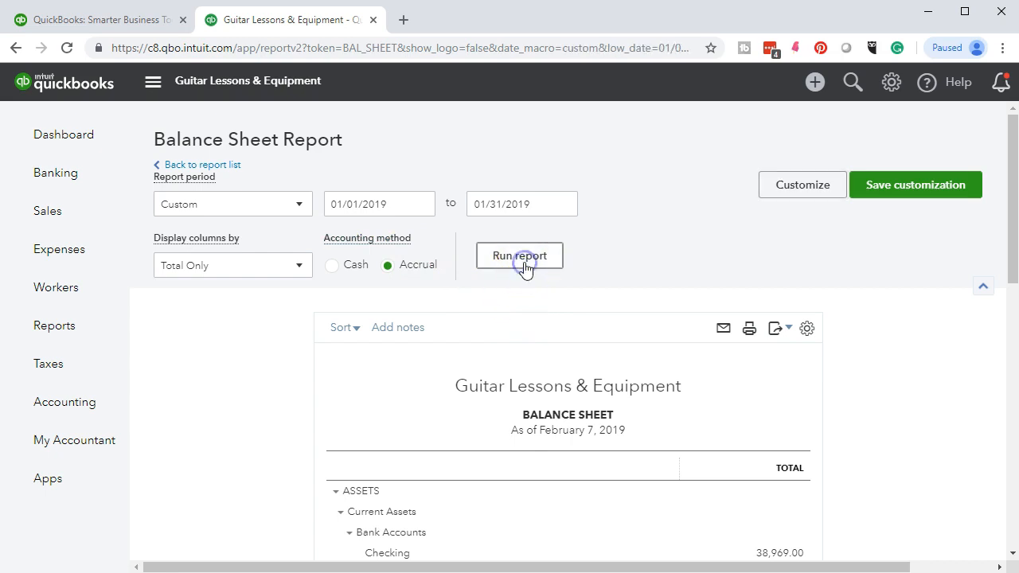
scroll(523, 266, down, 3)
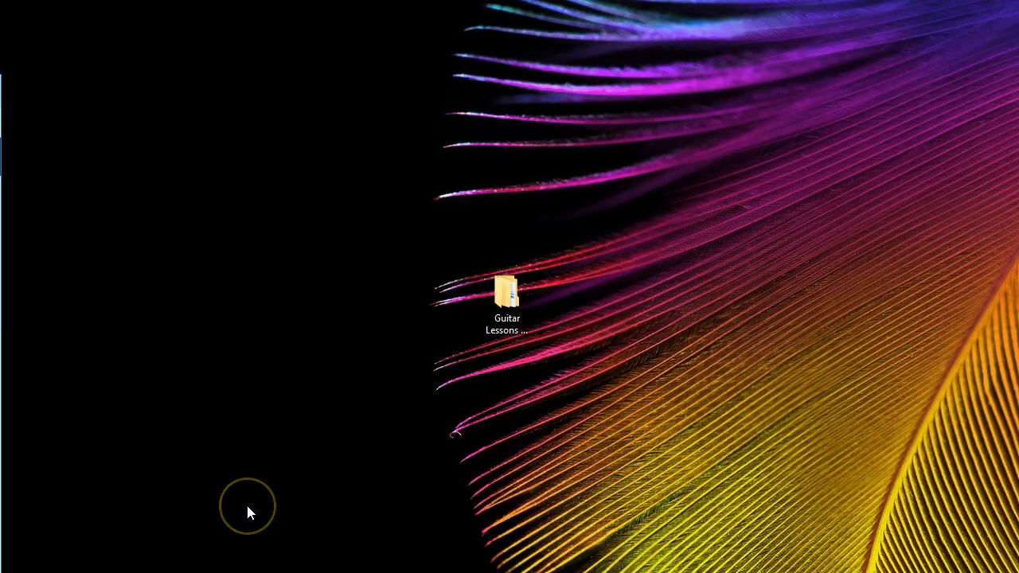
Step: In File Explorer, open the 01.19 folder inside Guitar Lessons & Equipment > Docs > 2019 from the desktop
double_click(520, 310)
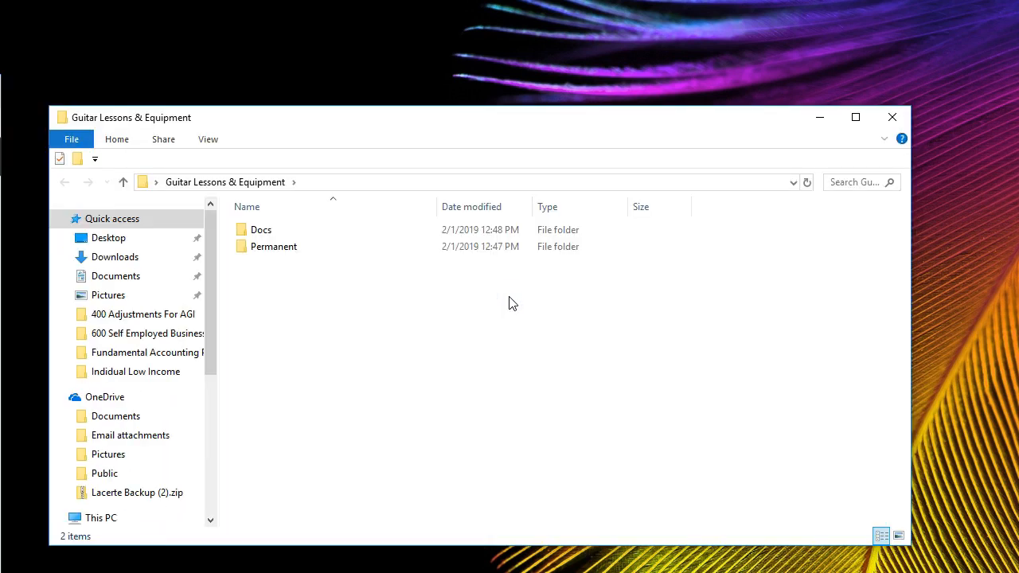
double_click(288, 235)
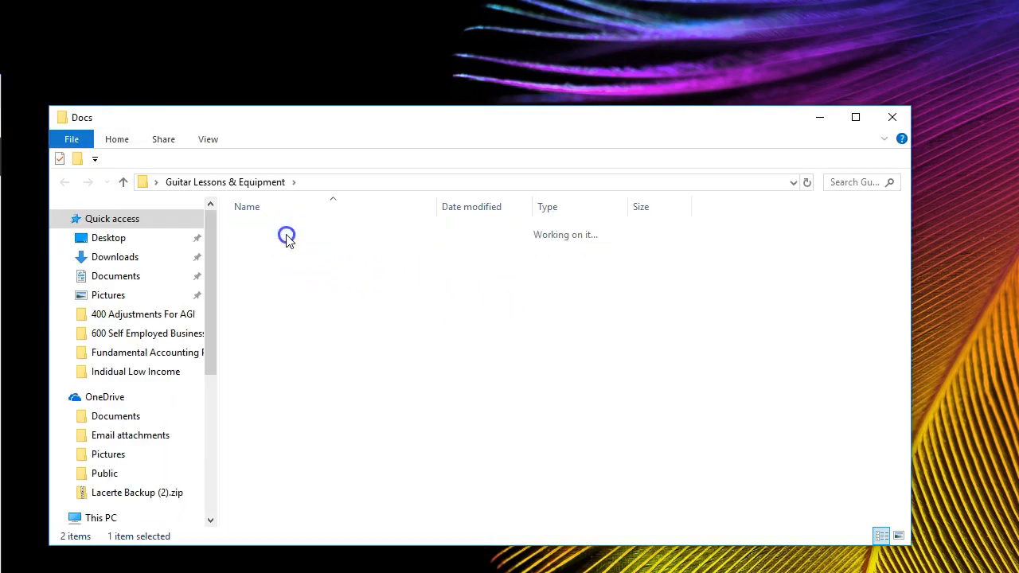
double_click(288, 235)
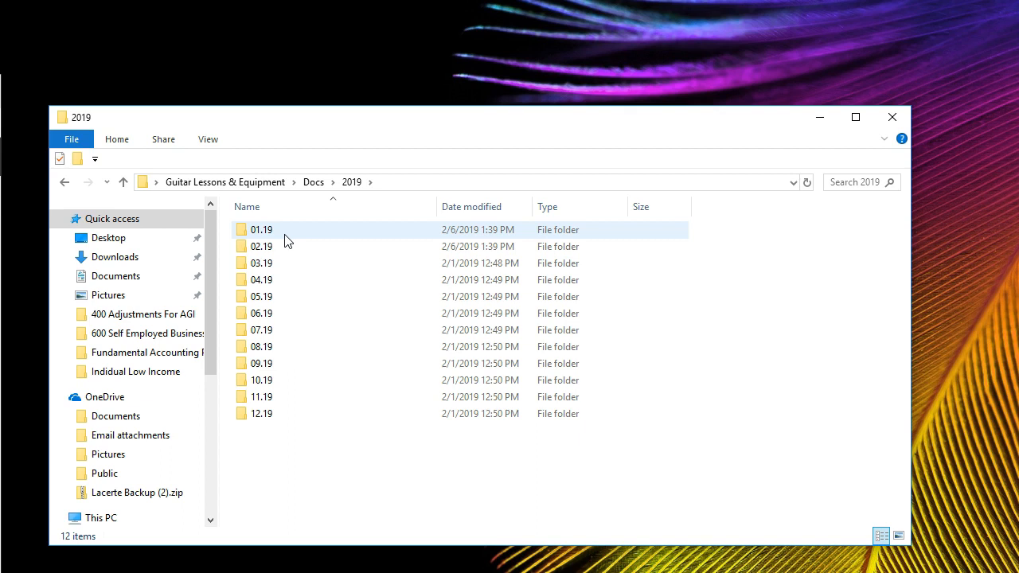
click(272, 250)
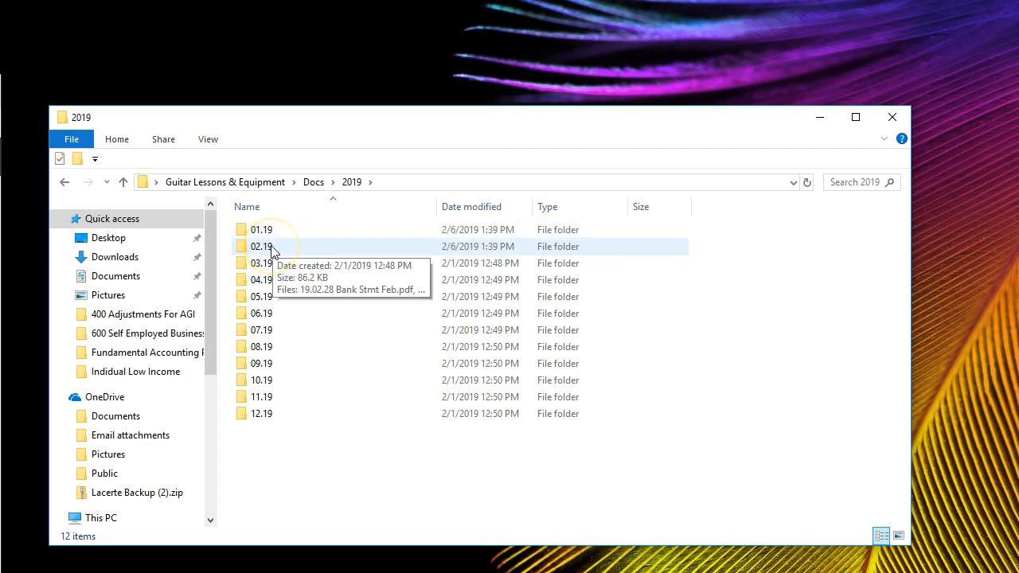
key(Up)
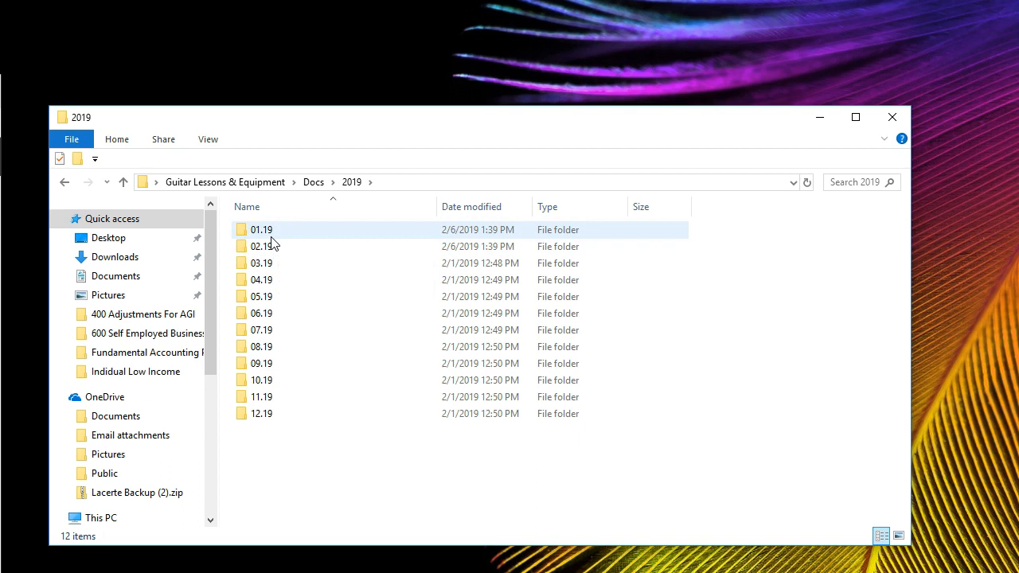
key(Return)
Step: Create a new folder named Jan Reports inside the 01.19 folder
click(275, 312)
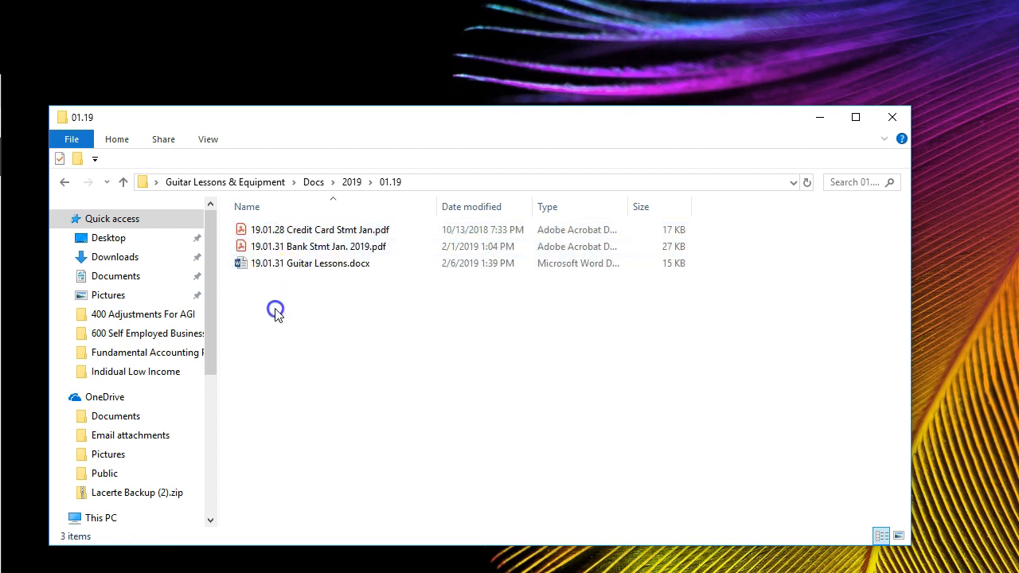
right_click(275, 311)
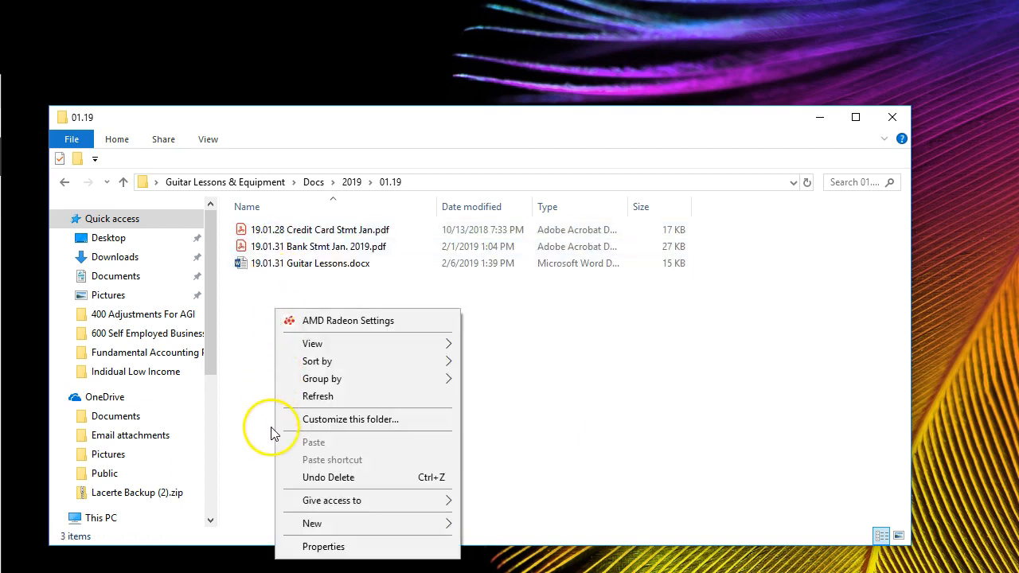
click(319, 524)
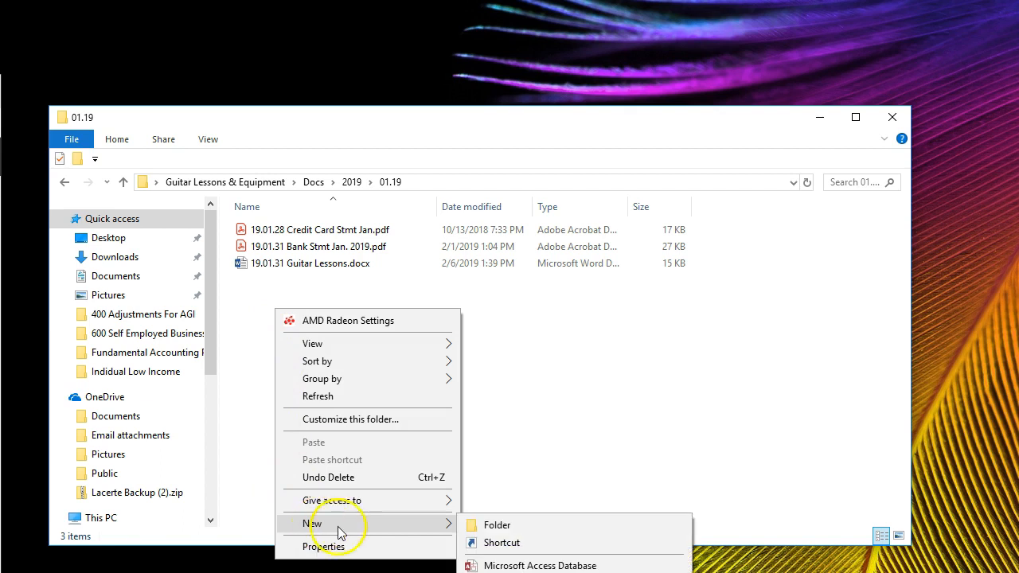
click(470, 524)
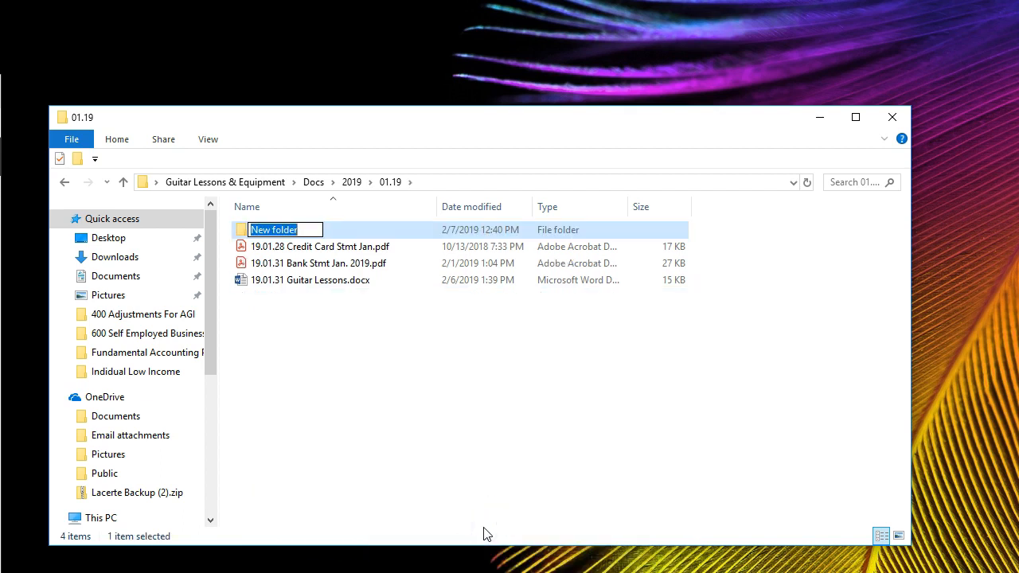
text(Jan )
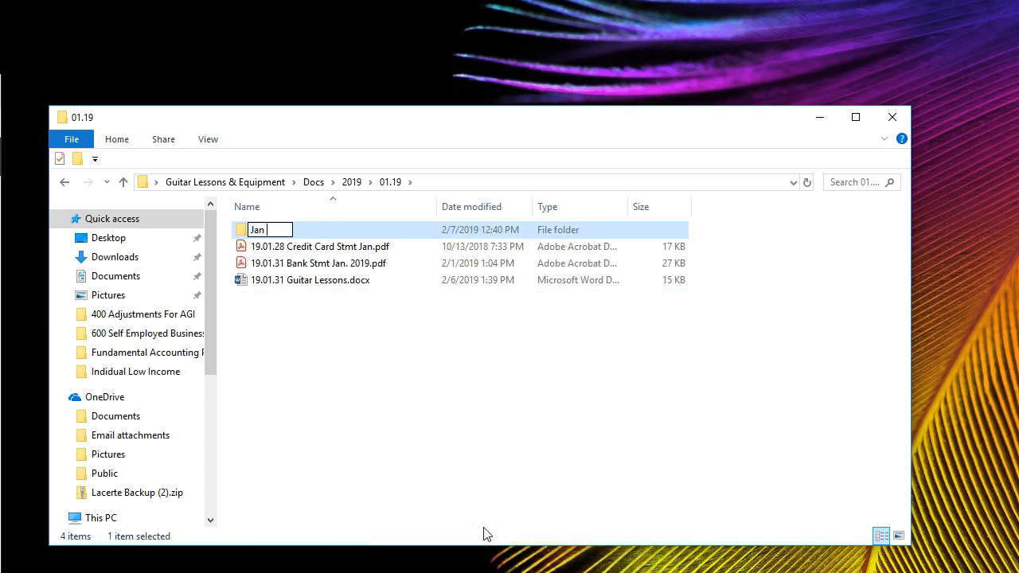
text(Reports)
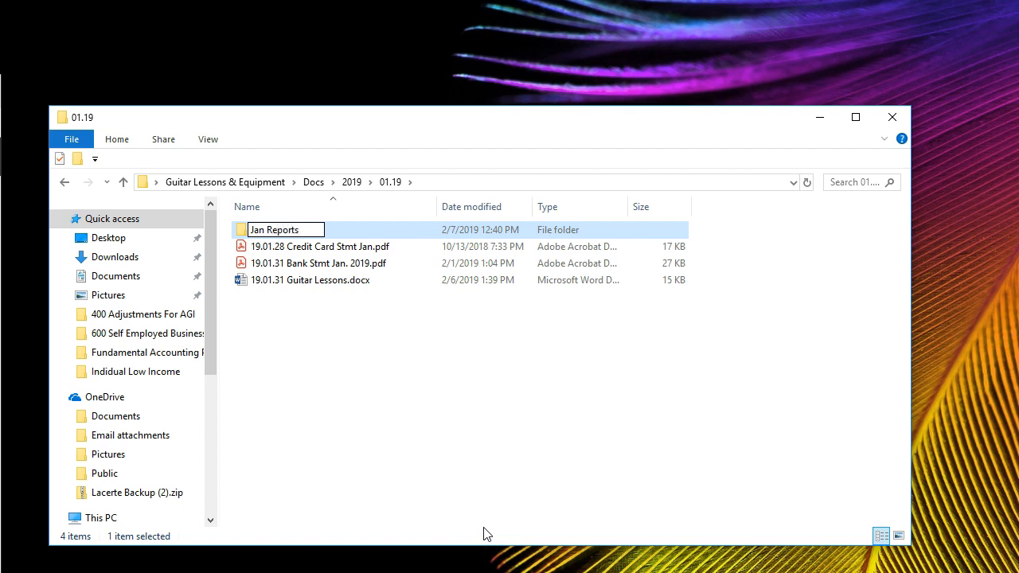
click(355, 365)
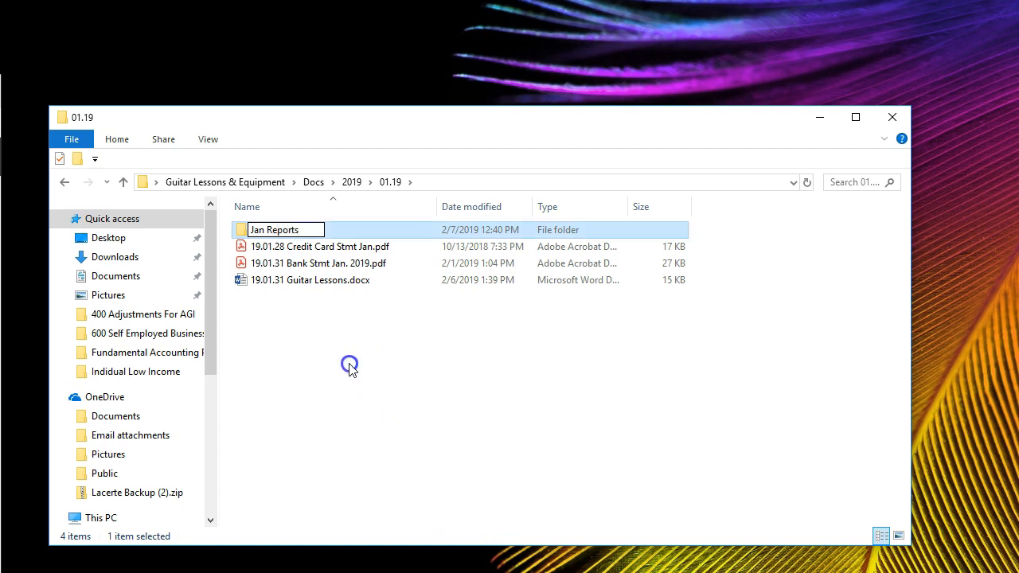
click(335, 367)
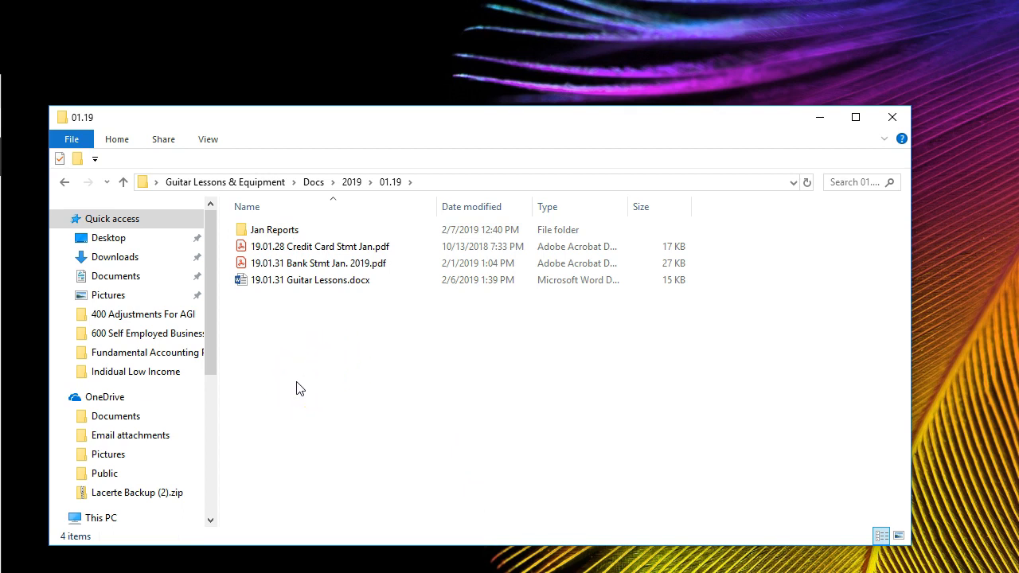
click(314, 385)
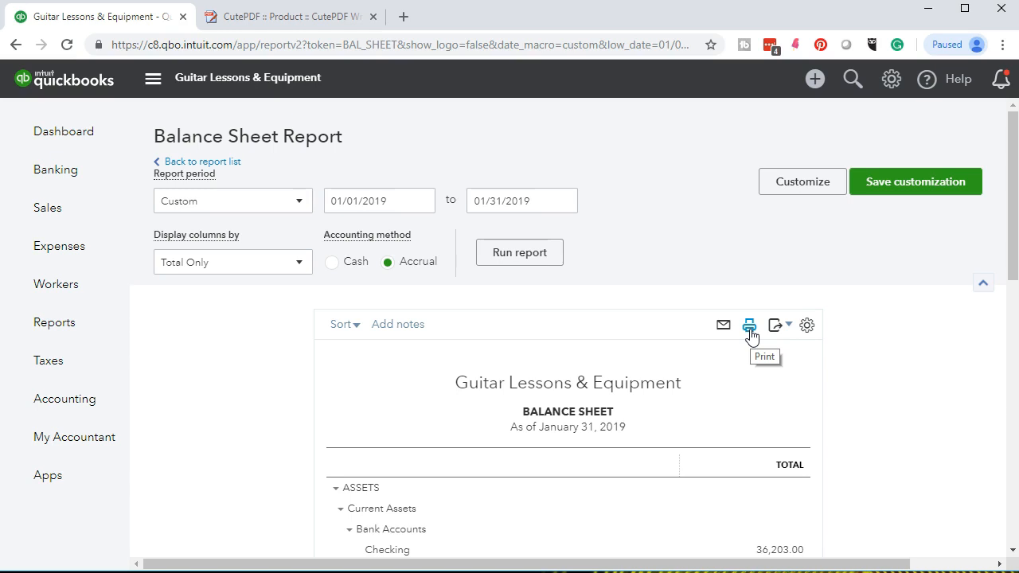
Step: View the CutePDF Writer product page in the browser and return to the QuickBooks Balance Sheet report
click(315, 24)
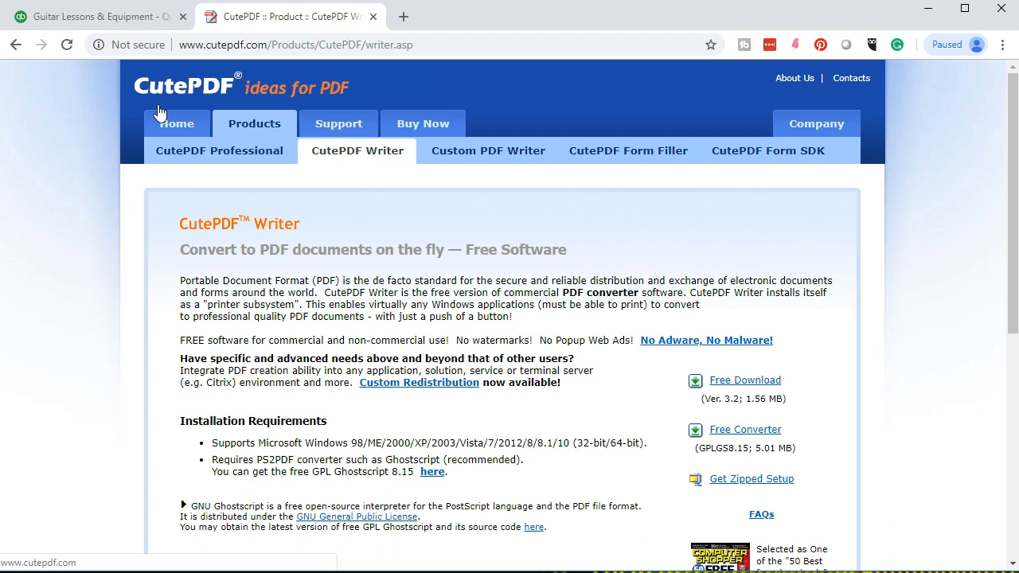
click(126, 22)
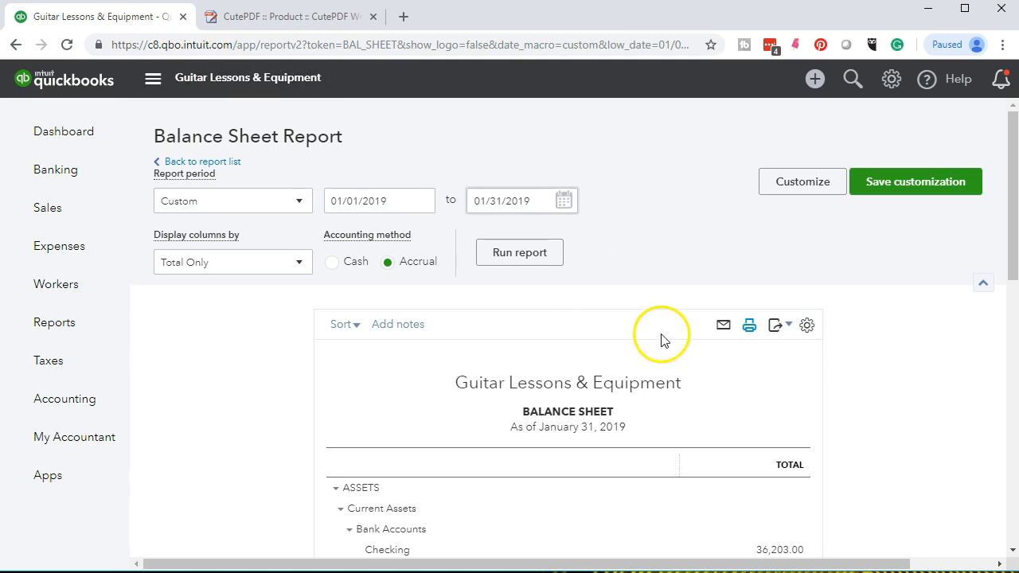
Step: Print the January balance sheet in portrait orientation with CutePDF Writer as the destination
click(749, 328)
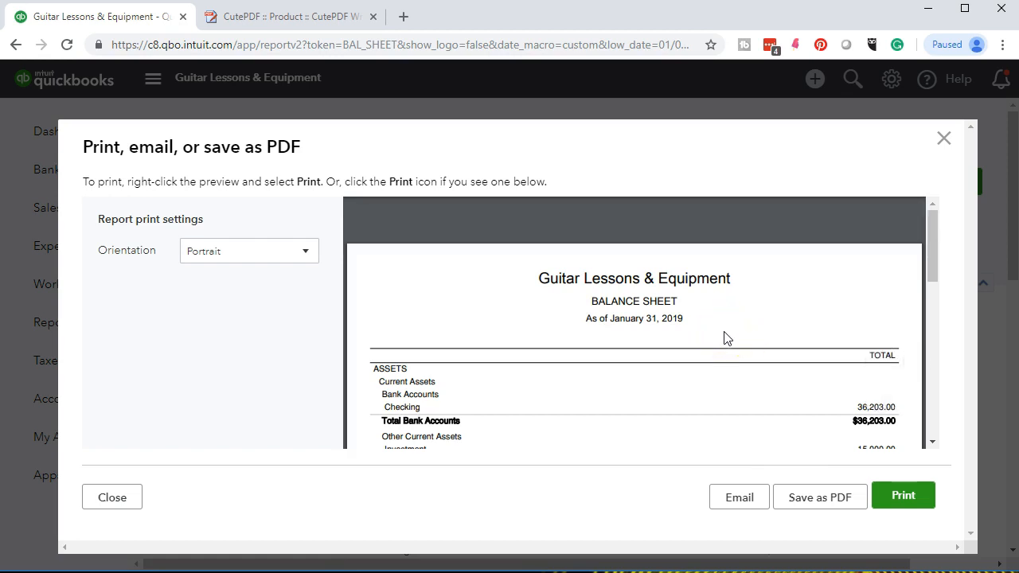
click(892, 512)
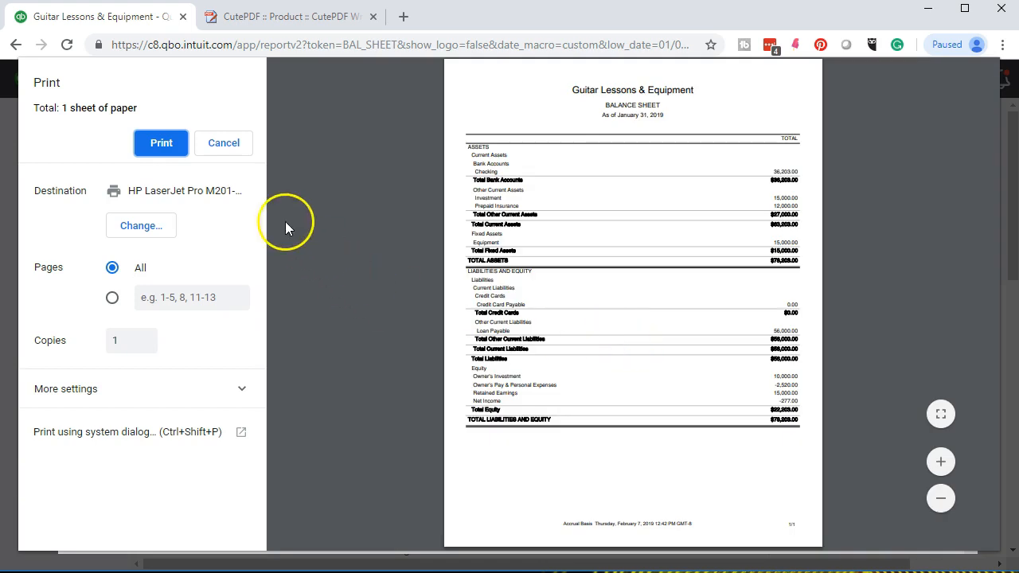
click(140, 227)
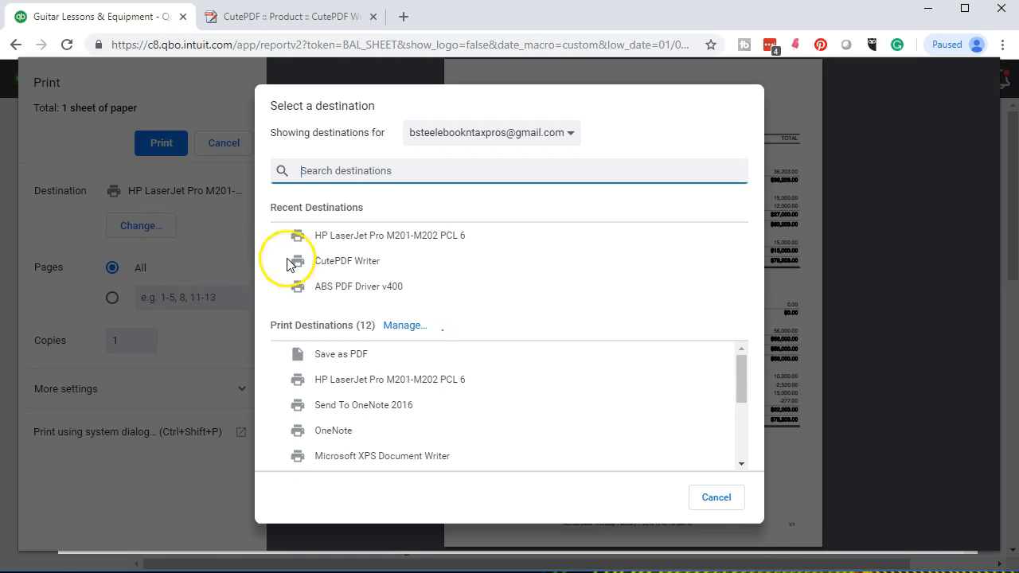
click(348, 263)
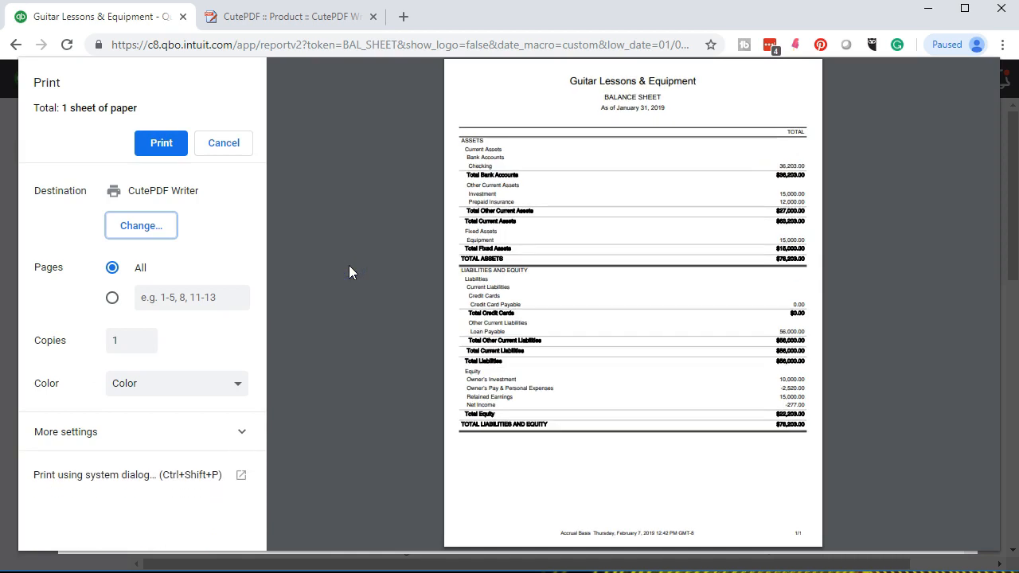
click(174, 150)
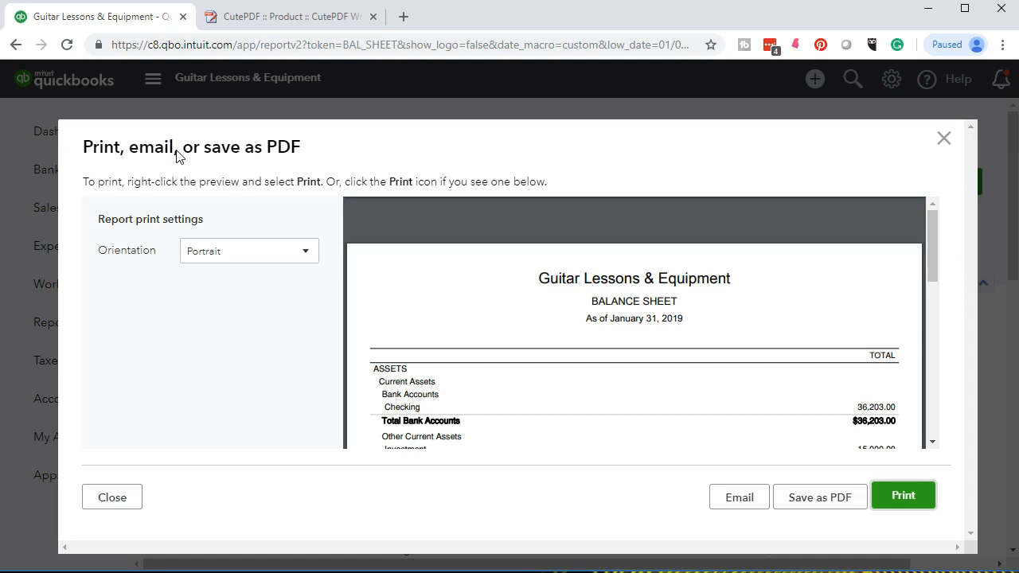
click(289, 421)
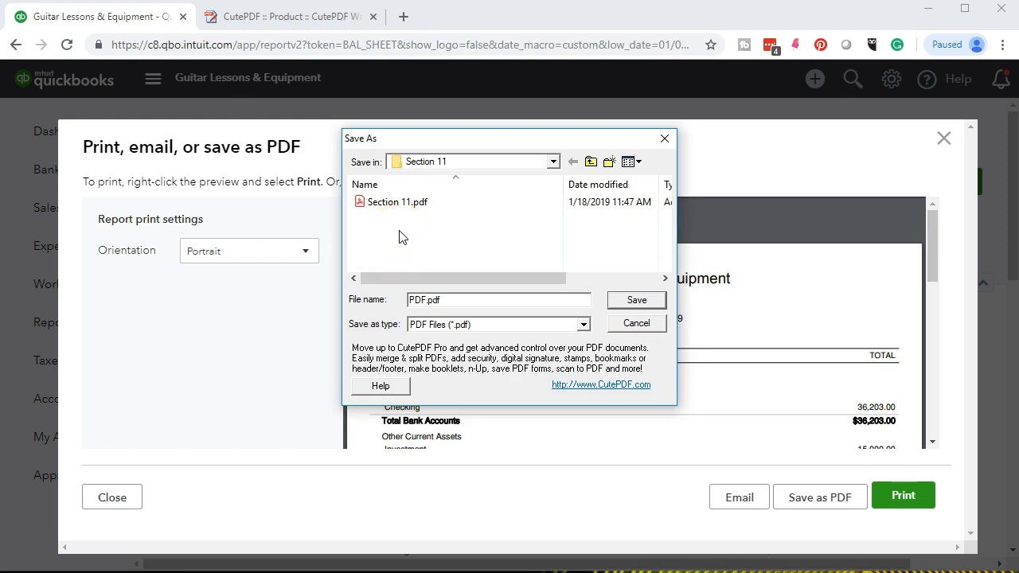
Step: Set the PDF's save location to Desktop > Guitar Lessons & Equipment > Docs > 2019 > 01.19 > Jan Reports and move the save dialog off the report title
click(553, 161)
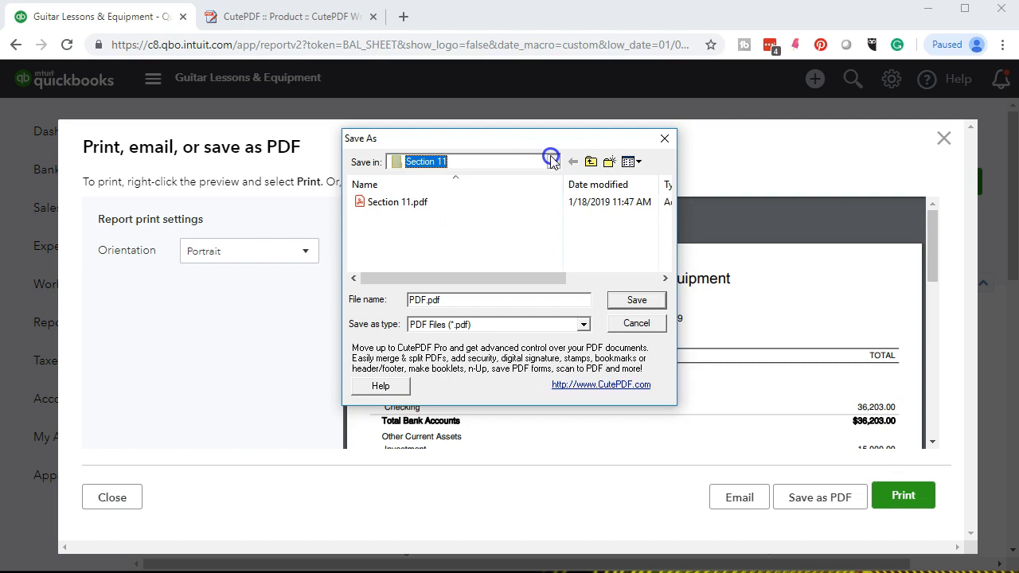
click(454, 177)
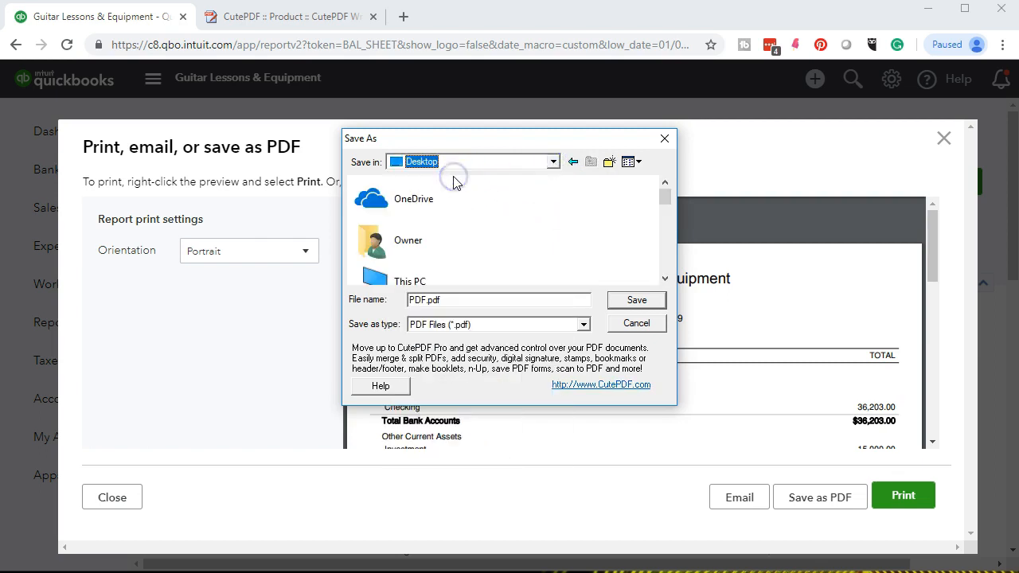
scroll(495, 215, down, 5)
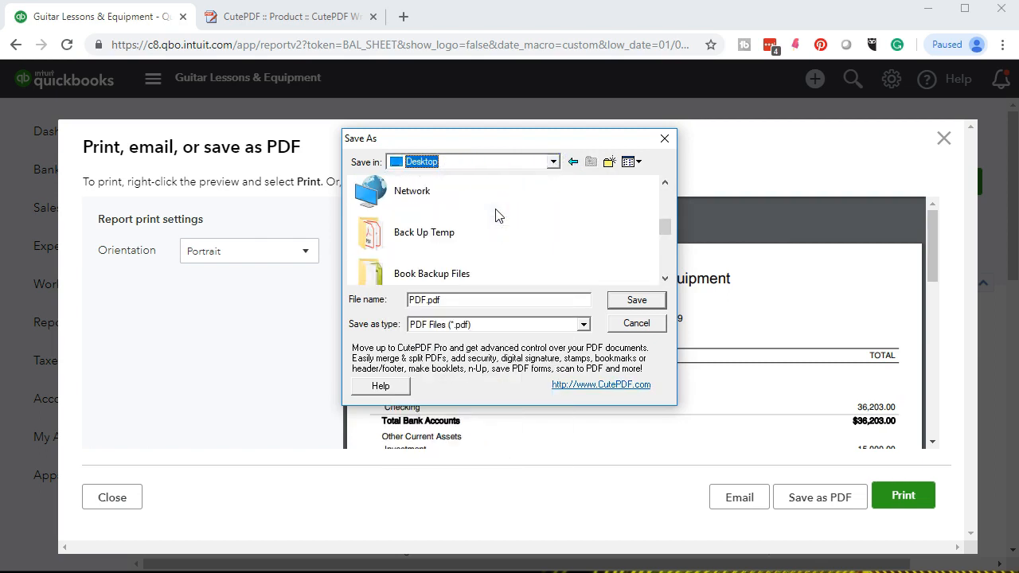
scroll(495, 215, down, 2)
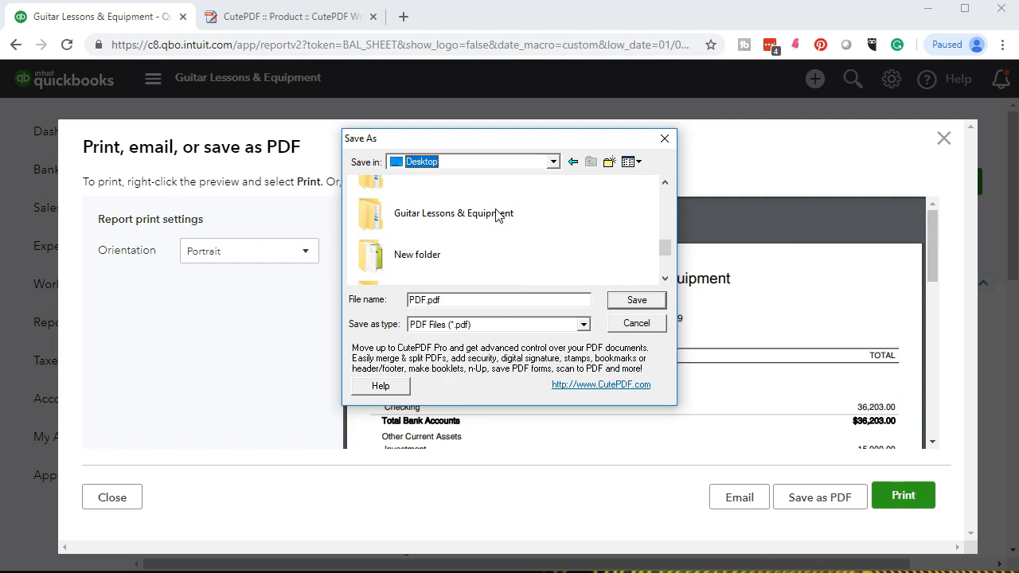
double_click(421, 223)
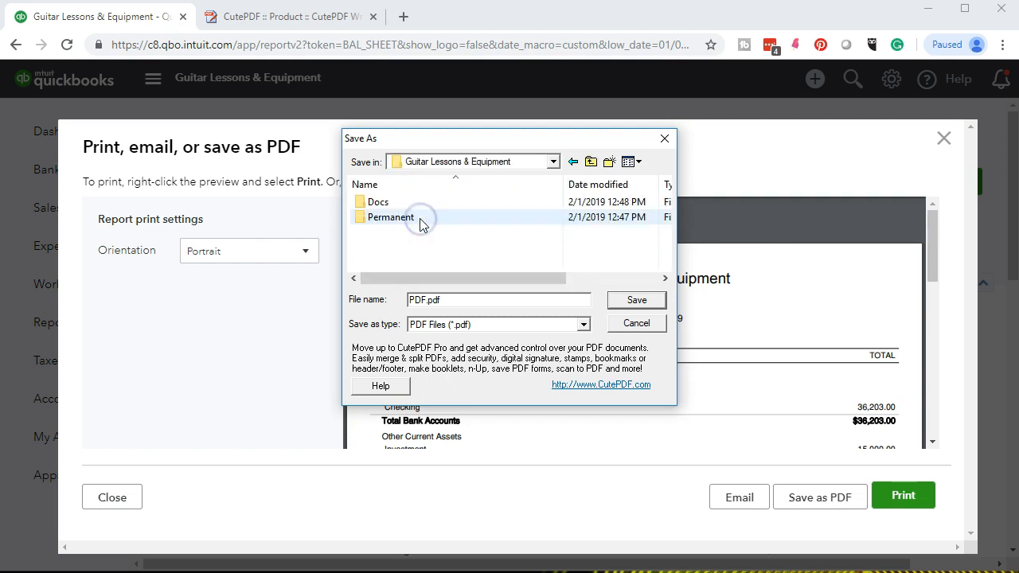
double_click(420, 204)
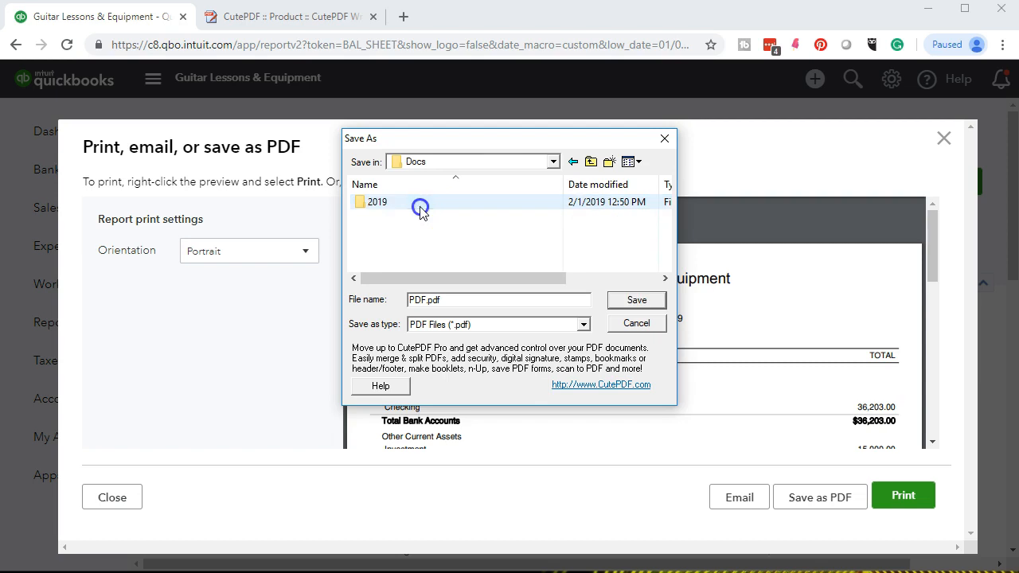
double_click(378, 203)
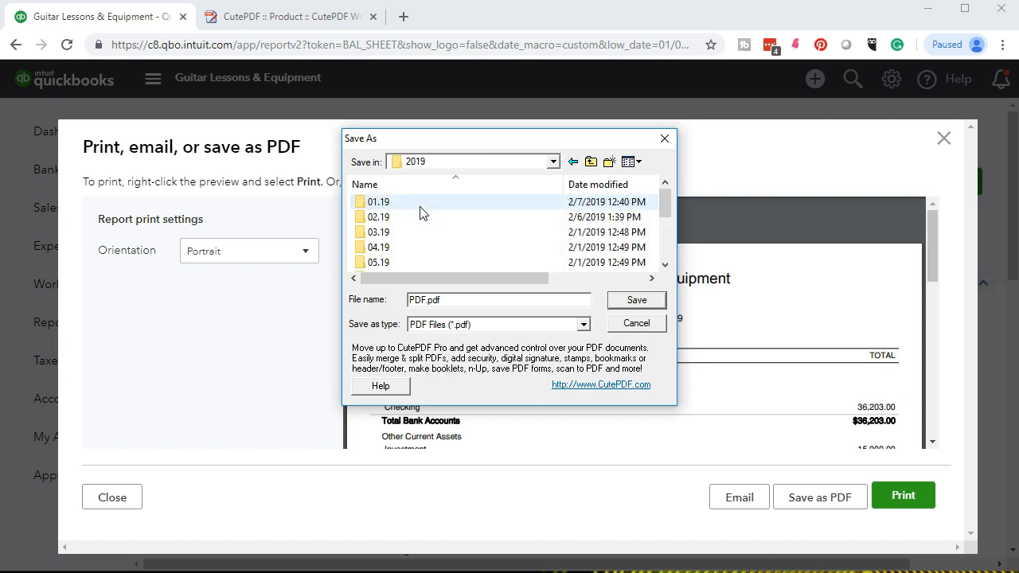
double_click(421, 205)
double_click(414, 203)
drag(470, 140, 183, 191)
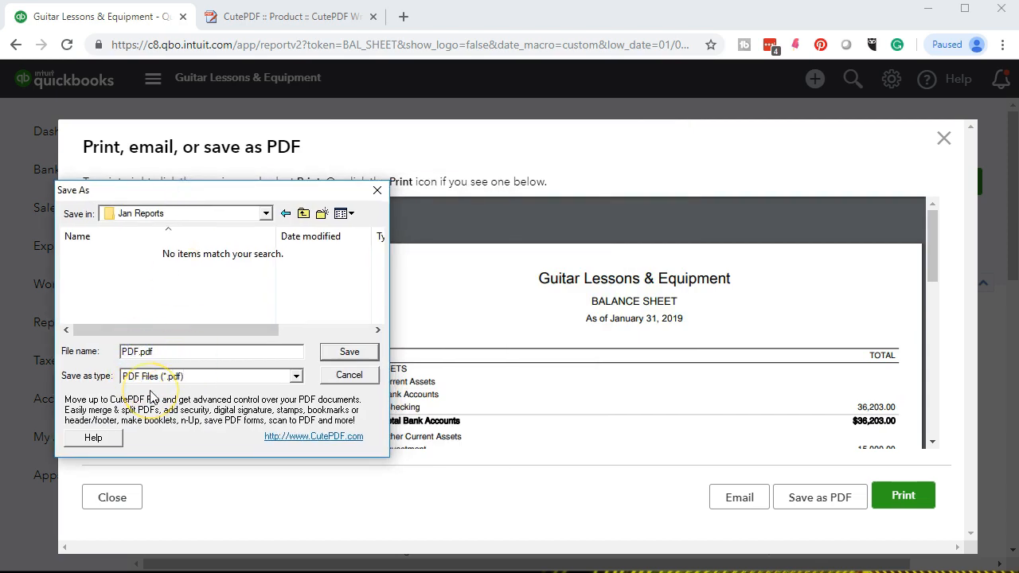
Step: Save the PDF as Balance Sheet Jan 2019.pdf in the Jan Reports folder and close the print preview
key(BackSpace)
key(BackSpace)
key(BackSpace)
text(Balance St)
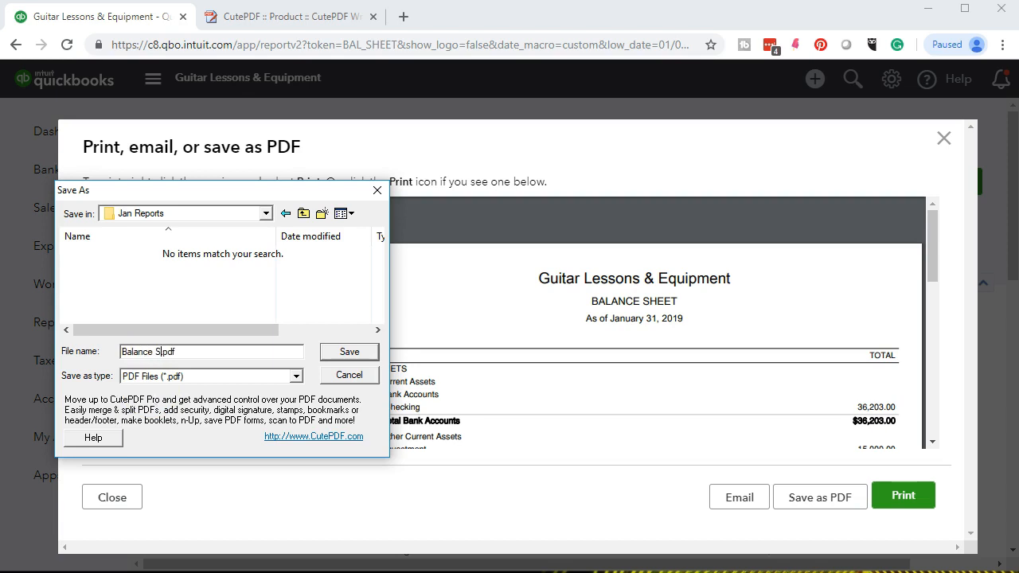
text(heet Jan 2019)
click(127, 358)
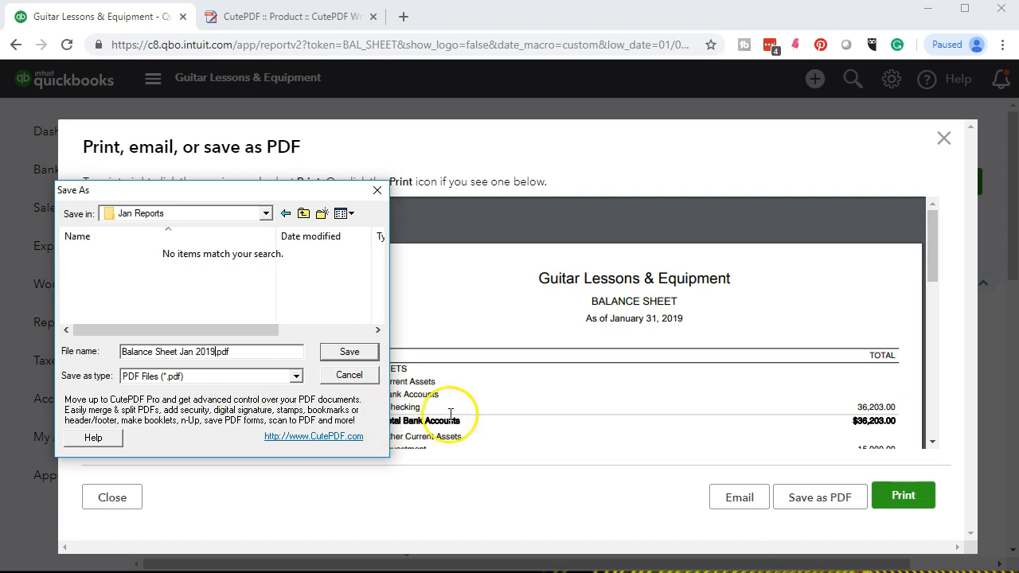
click(355, 356)
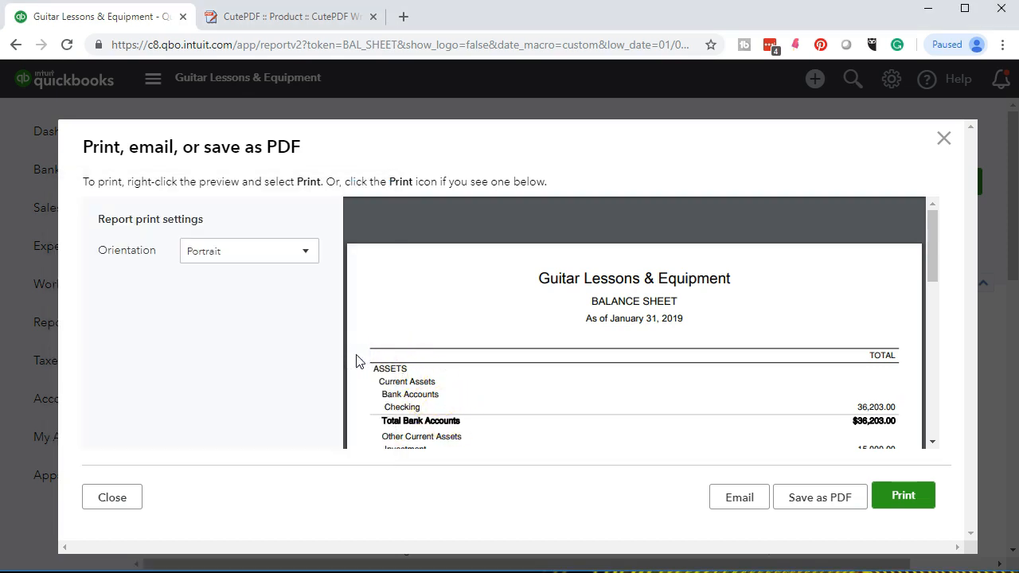
click(944, 139)
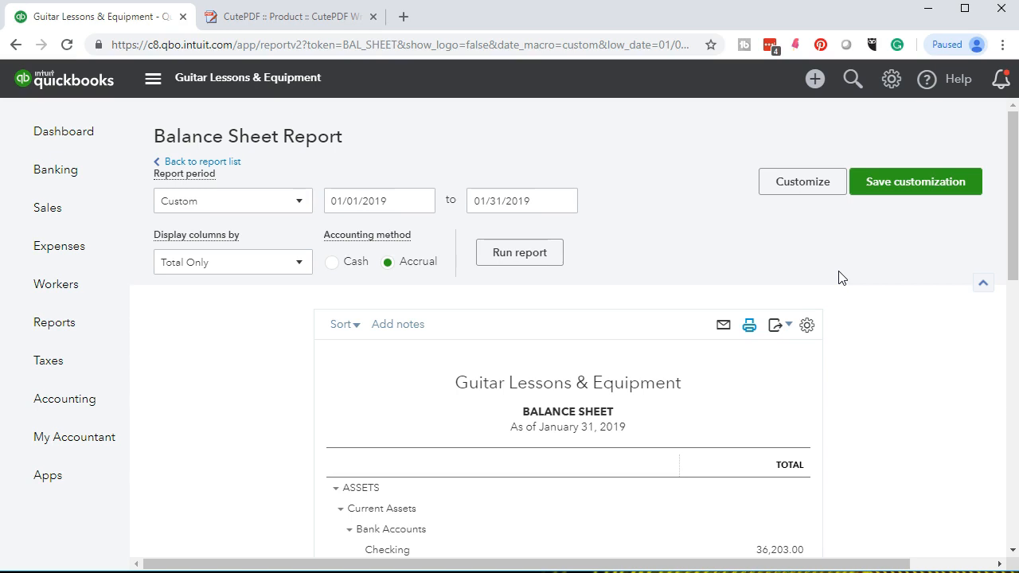
Step: Export the balance sheet report to Excel and place the downloaded workbook in the Jan Reports folder
click(776, 326)
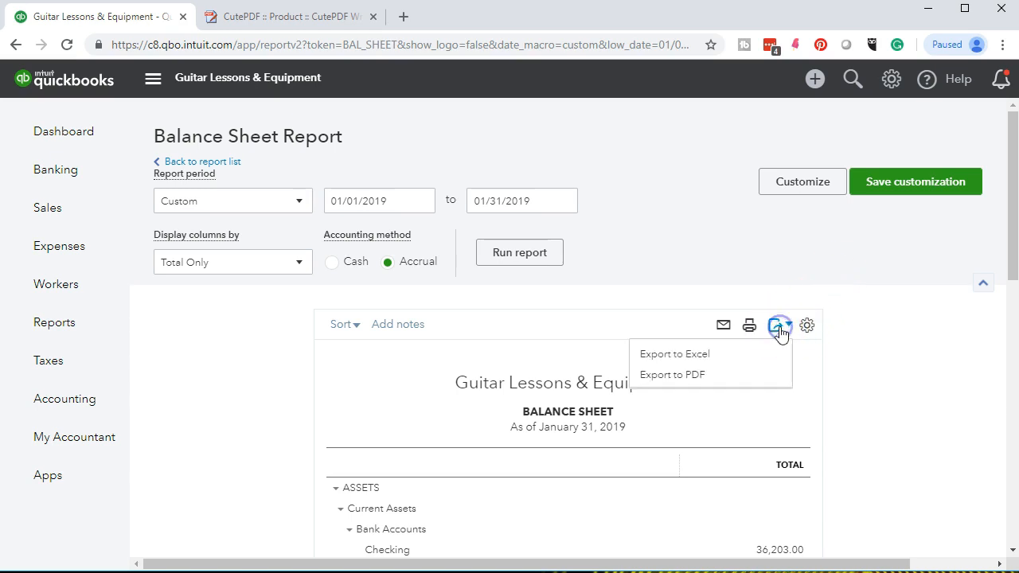
click(749, 355)
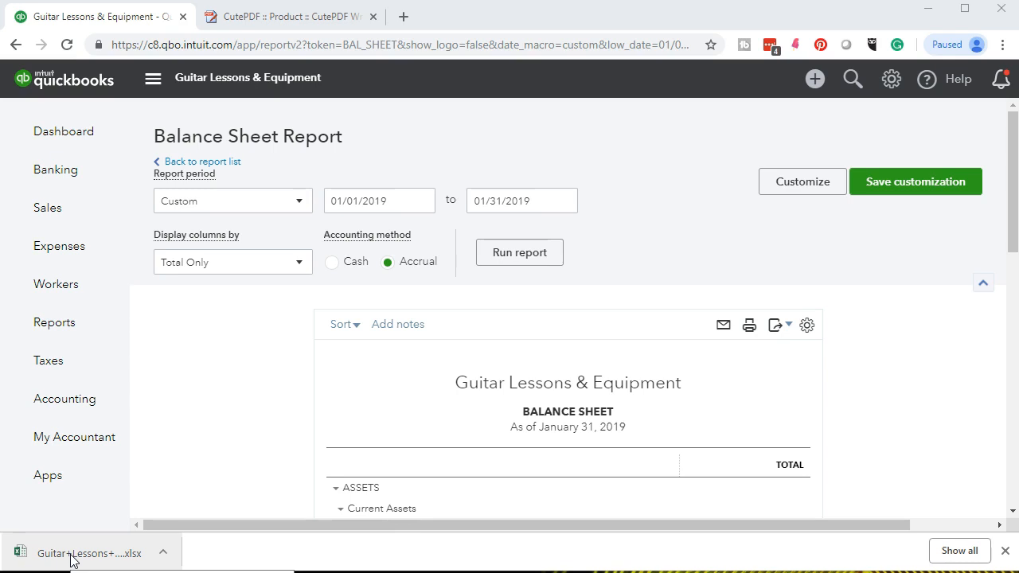
drag(70, 555, 1018, 287)
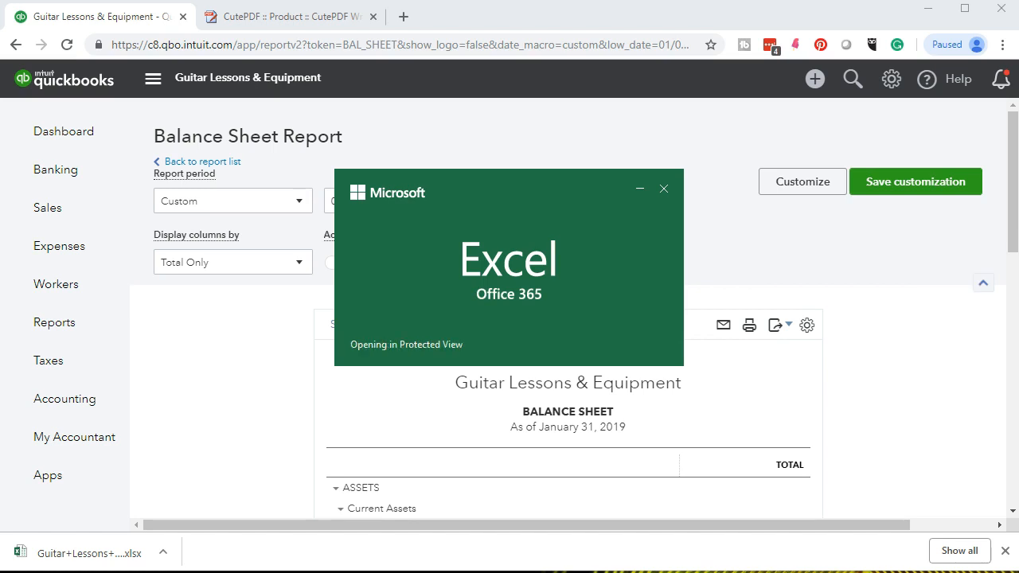
Step: Review the exported balance sheet workbook in Excel with editing enabled, from the assets to the equity section, and close it
drag(853, 109, 455, 96)
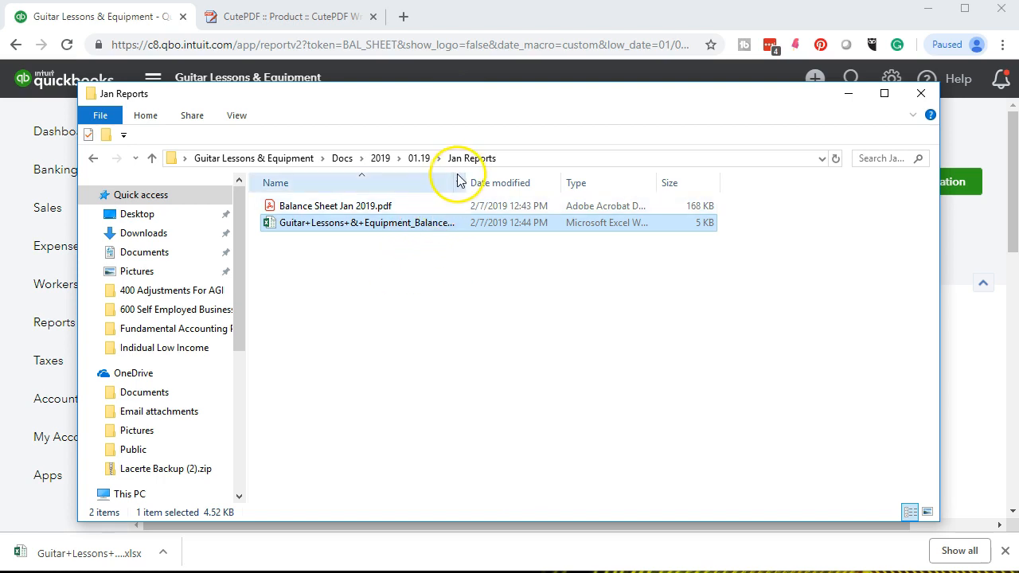
click(849, 93)
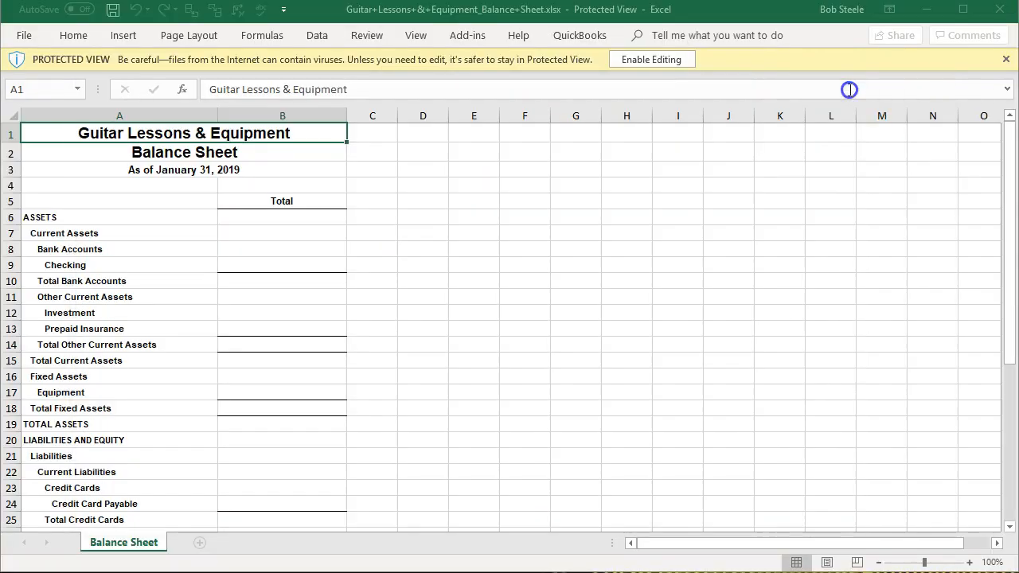
click(643, 60)
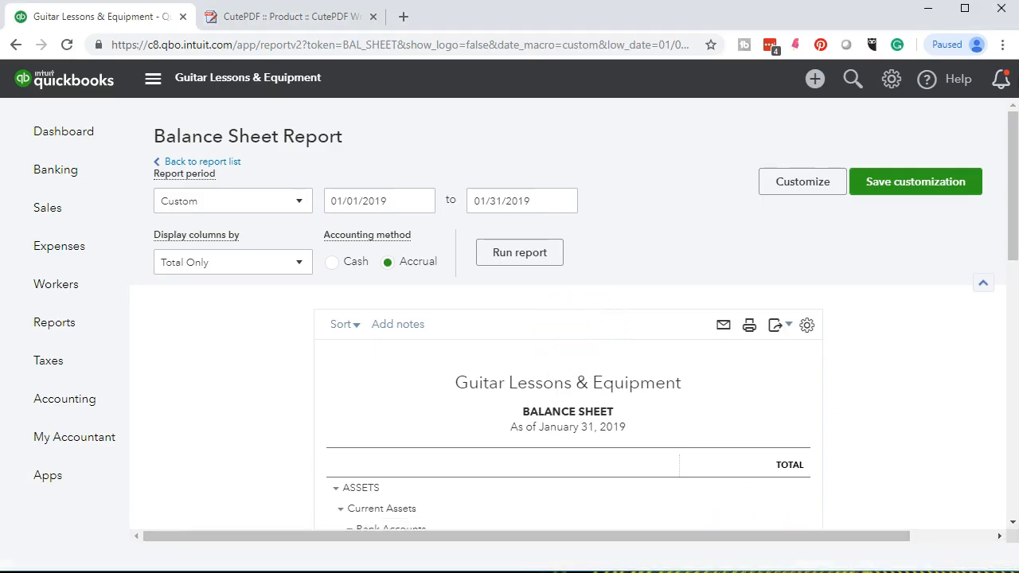
drag(1018, 40, 670, 10)
scroll(419, 325, down, 4)
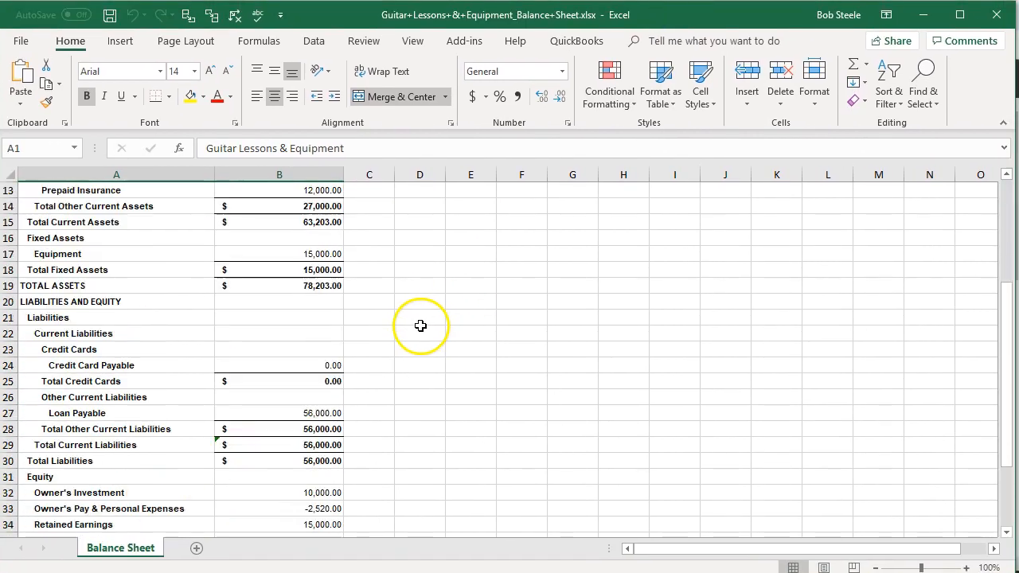
scroll(419, 325, down, 4)
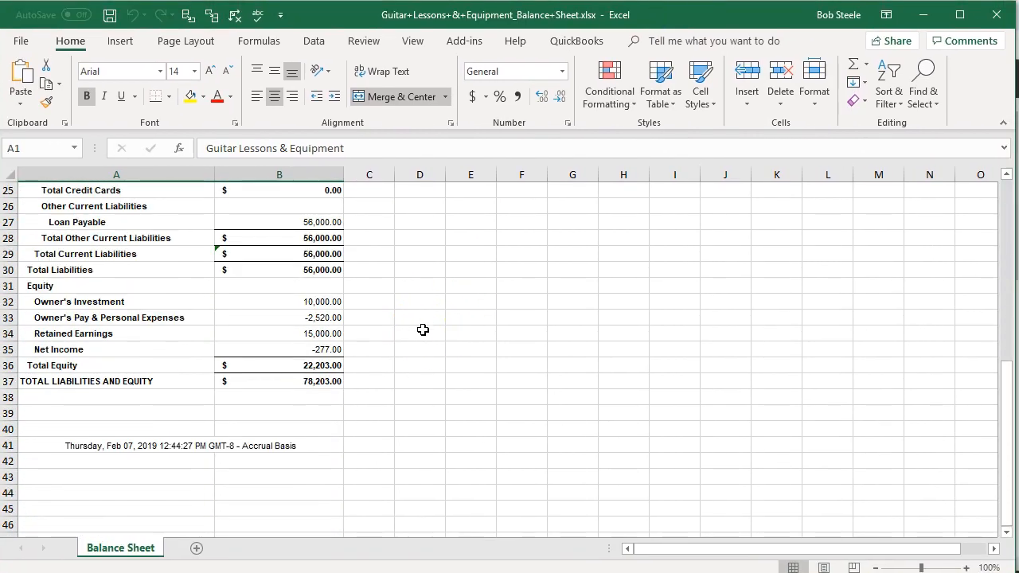
scroll(422, 328, up, 8)
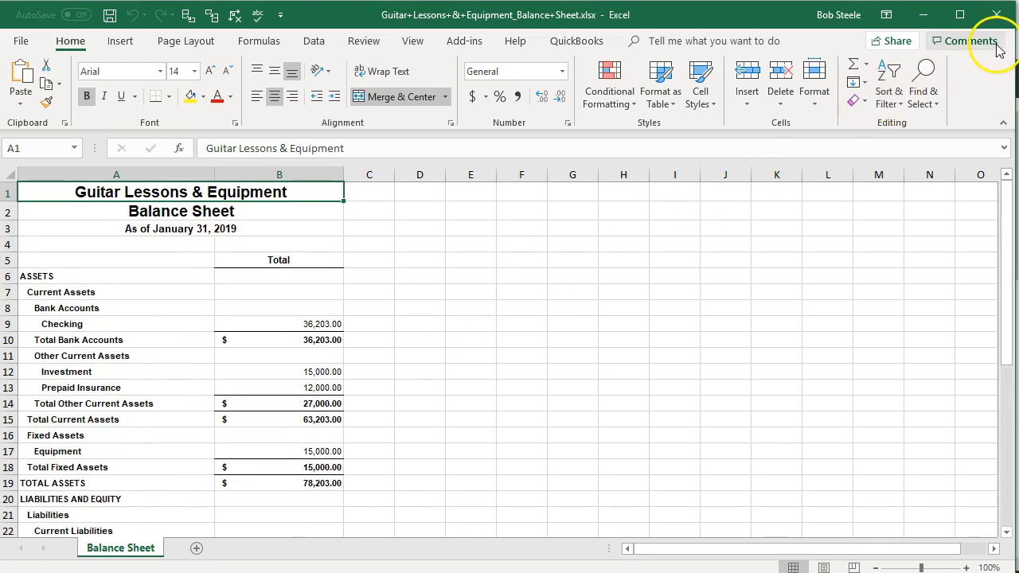
click(997, 15)
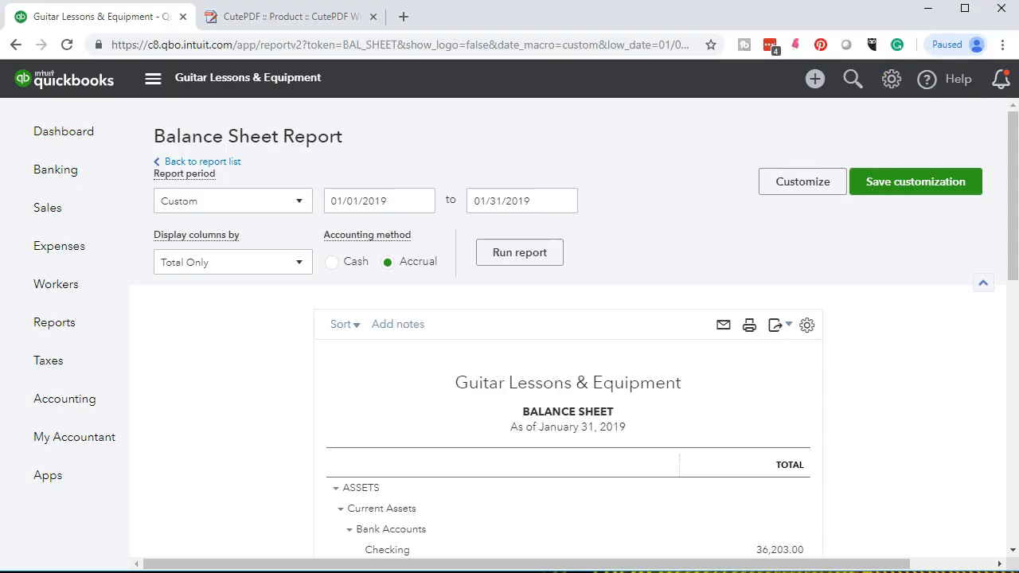
Step: Rename the exported Excel workbook in the Jan Reports folder as Balance Sheet Jan 2019.xlsx and move the folder window off the report
key(alt+Tab)
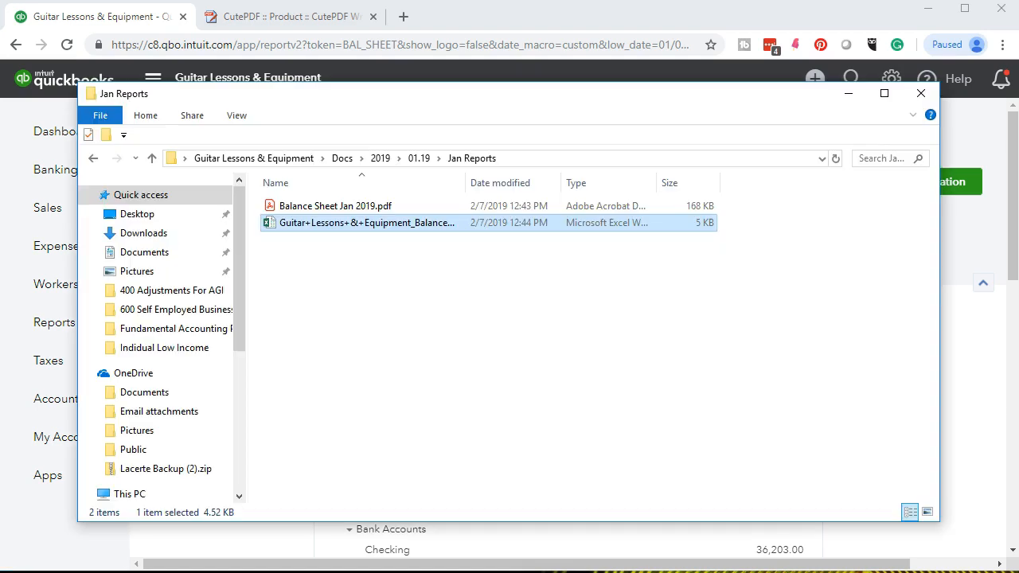
drag(591, 99, 600, 301)
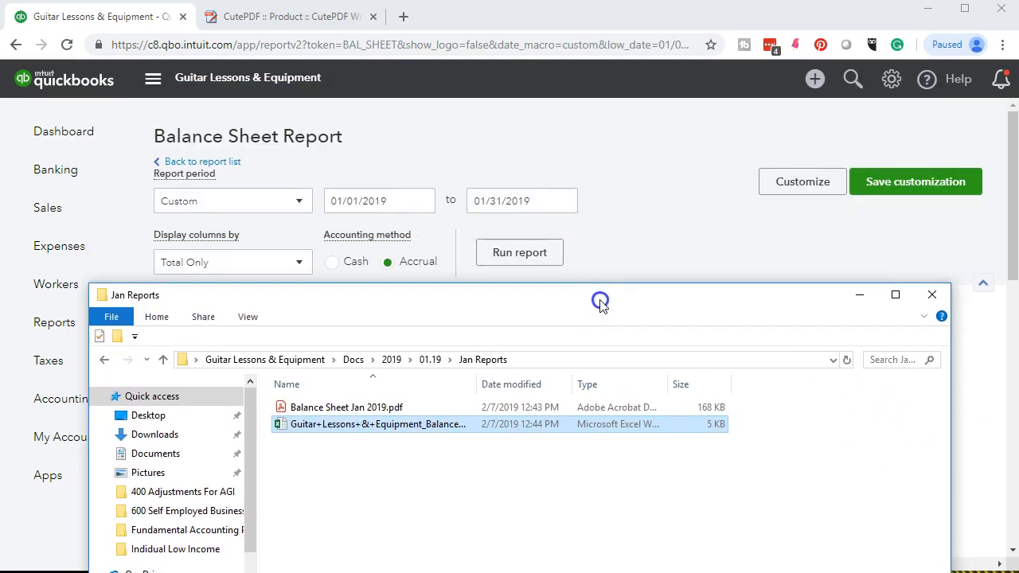
mouse_move(327, 430)
mouse_down()
mouse_move(295, 466)
mouse_move(323, 455)
mouse_move(339, 430)
mouse_up()
right_click(338, 430)
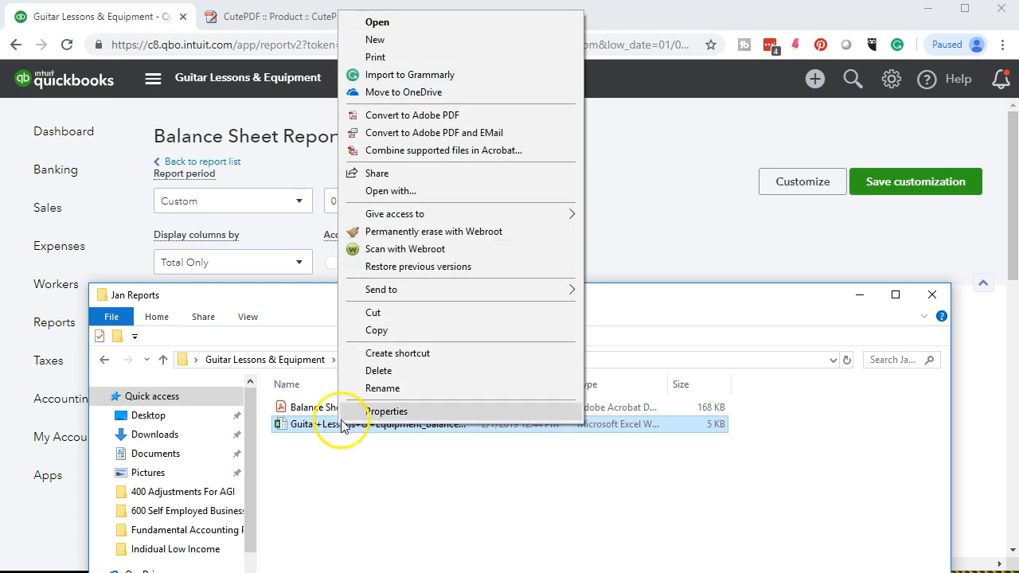
click(380, 330)
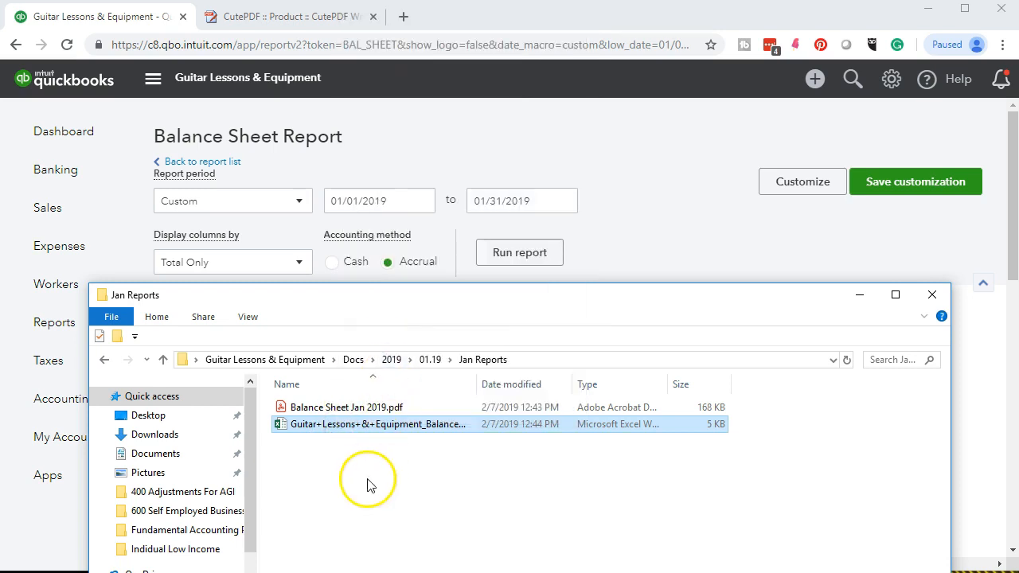
double_click(334, 424)
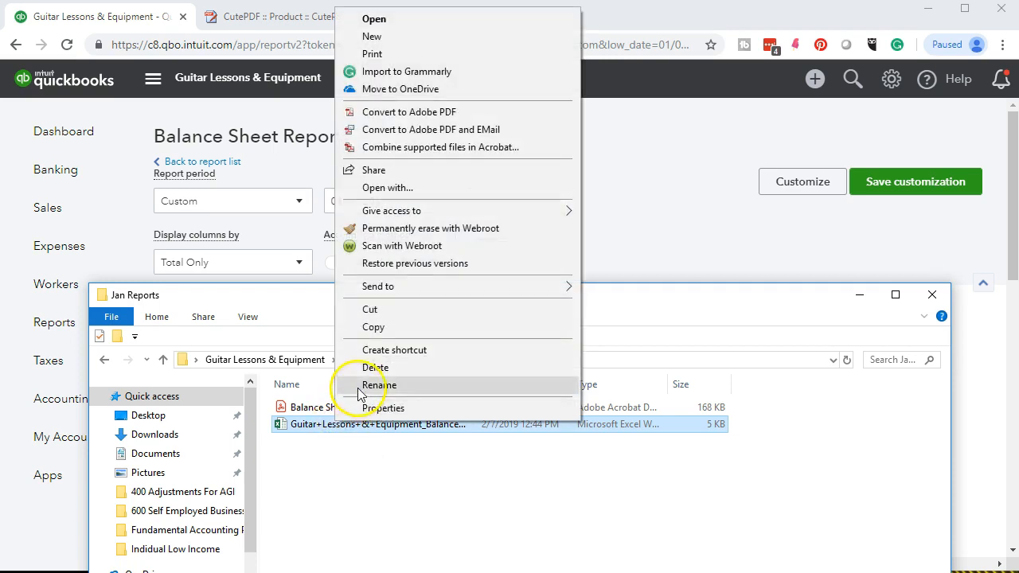
click(342, 387)
text(Ba)
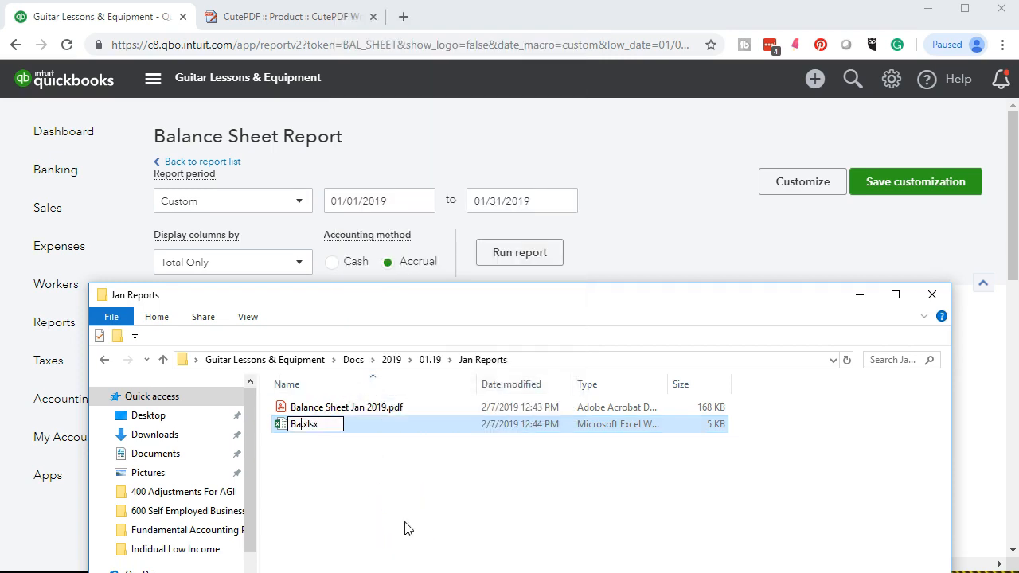
text(lance Sheet)
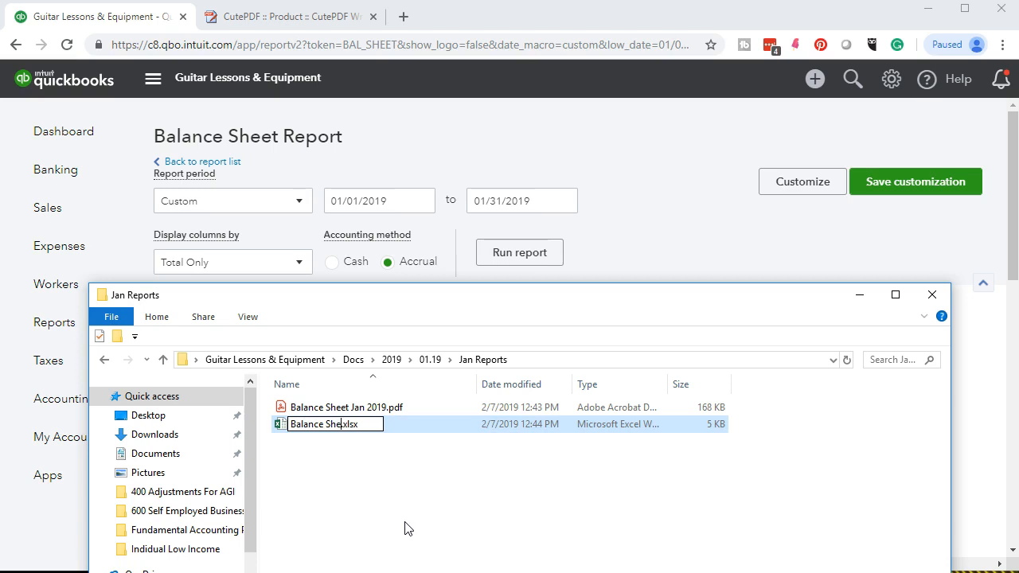
text( Jan 2019)
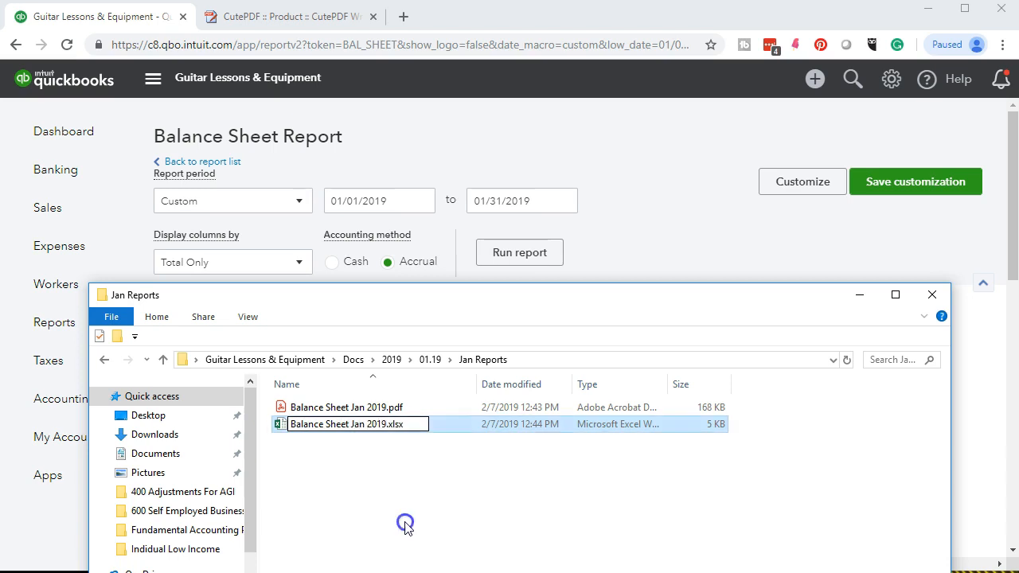
click(405, 523)
drag(508, 301, 1018, 272)
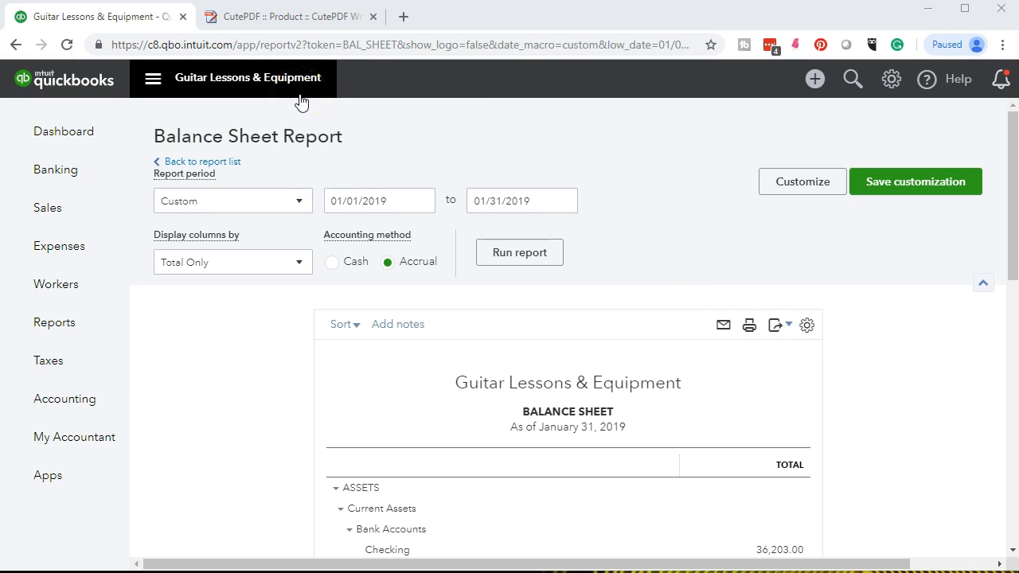
Step: Duplicate the browser tab holding the Balance Sheet report and switch to the duplicate
right_click(111, 19)
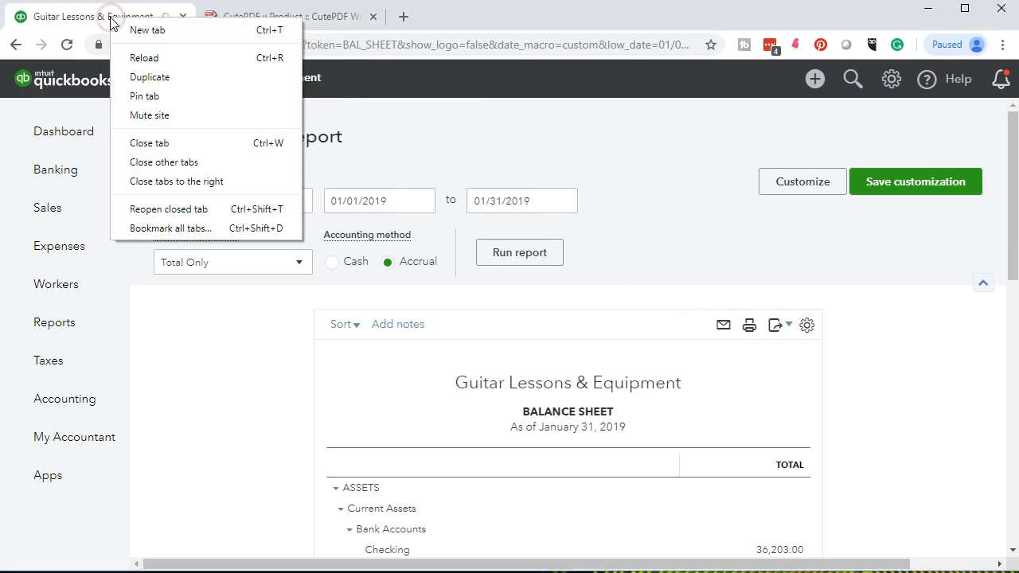
click(137, 77)
drag(105, 17, 262, 21)
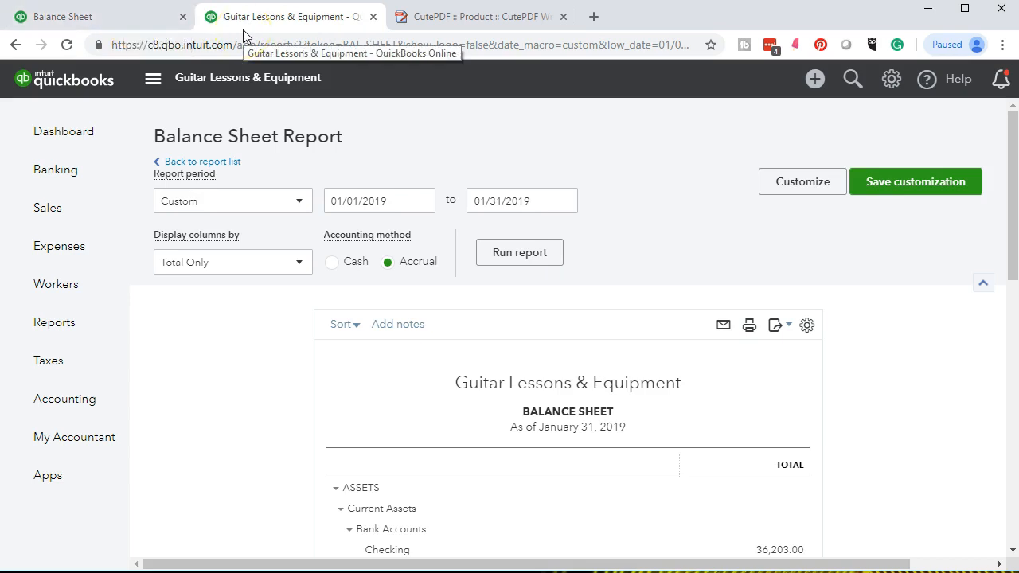
Step: Open the Profit and Loss report from the favorite reports and close the CutePDF product page
click(64, 326)
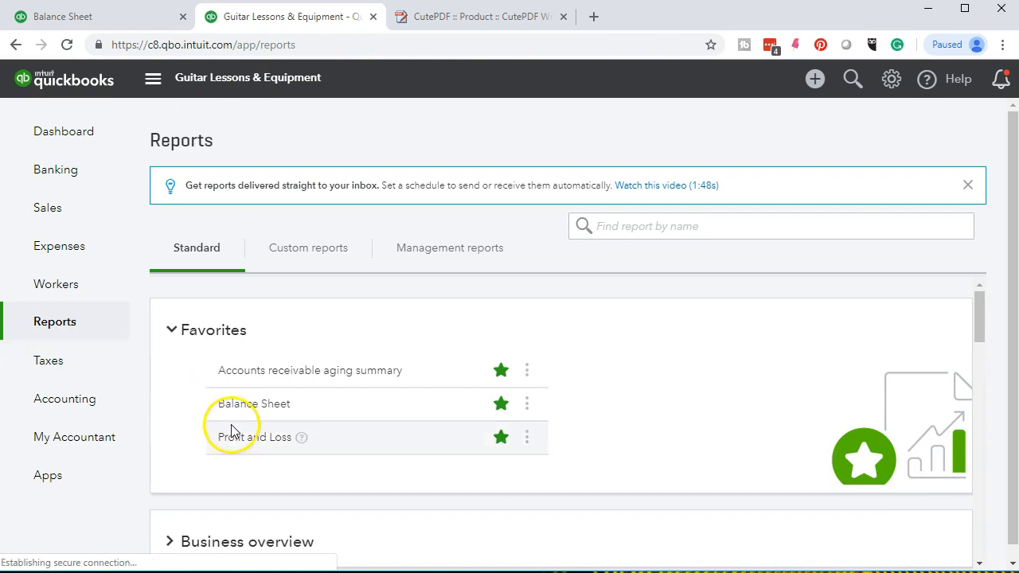
click(235, 439)
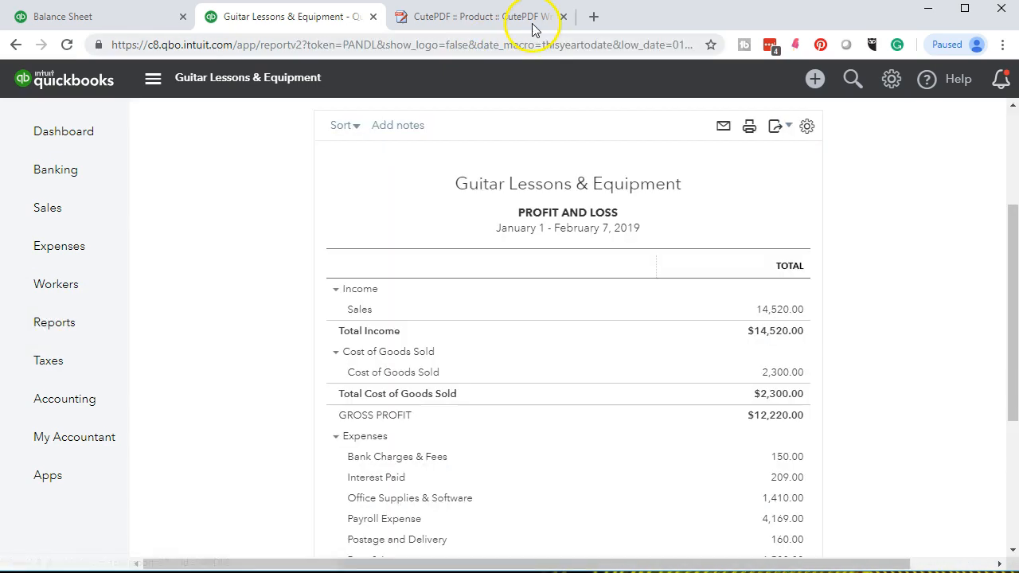
click(565, 16)
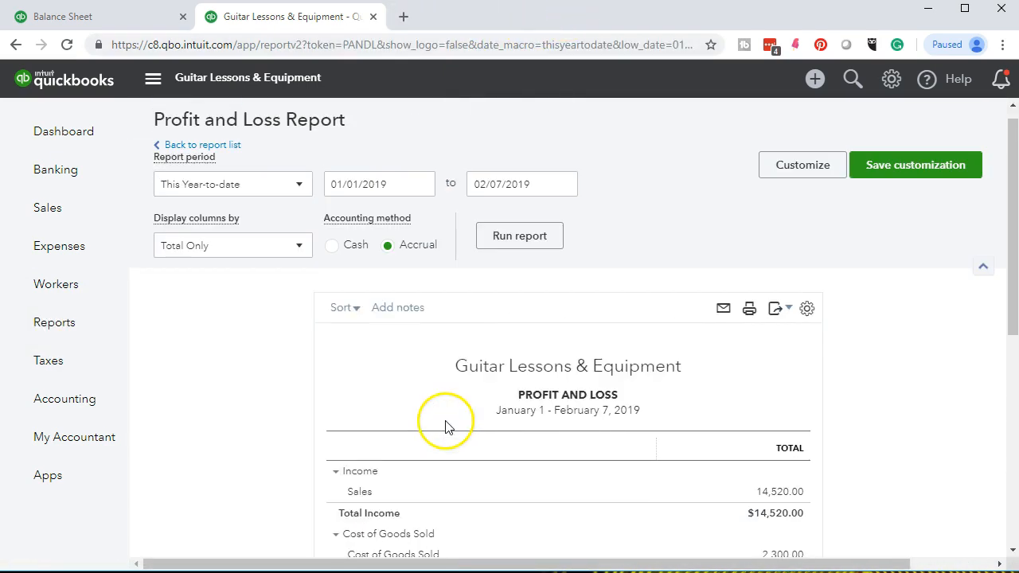
Step: Run the Profit and Loss report for 01/01/2019 to 01/31/2019 and review it down to net income
drag(409, 205, 295, 194)
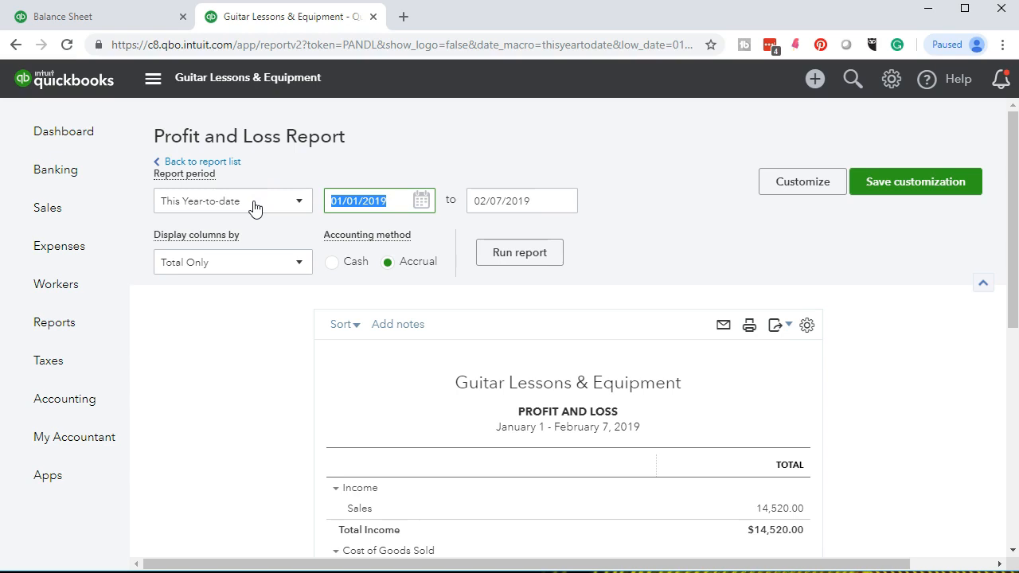
text(01012019)
key(Tab)
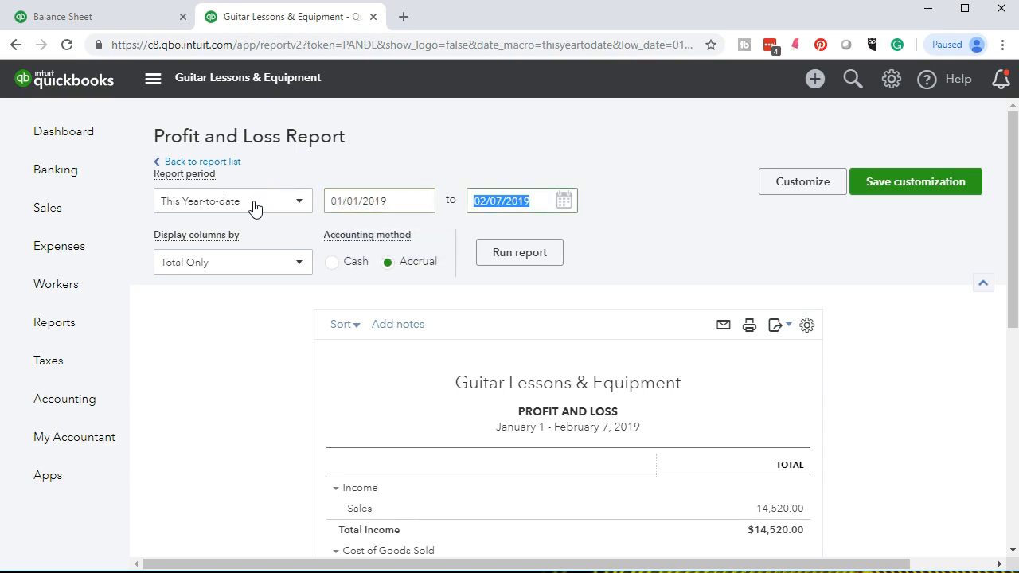
text(01312019)
key(Tab)
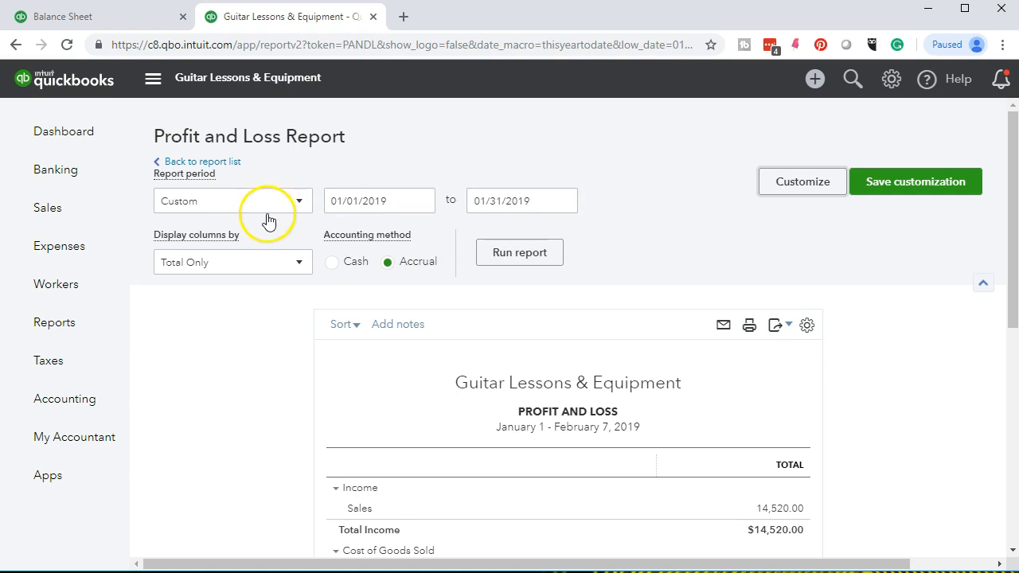
click(488, 252)
scroll(489, 256, down, 3)
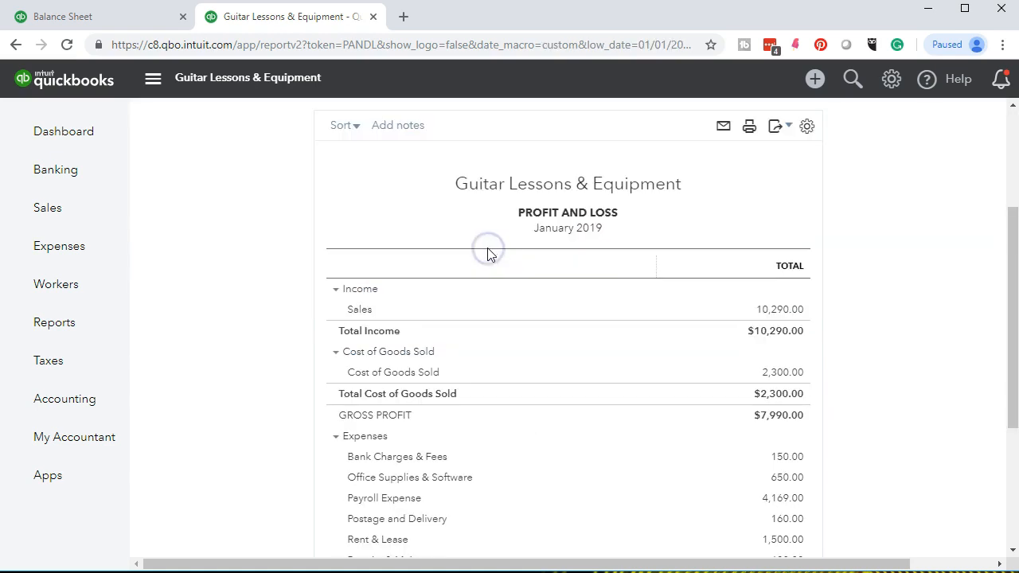
scroll(587, 394, down, 3)
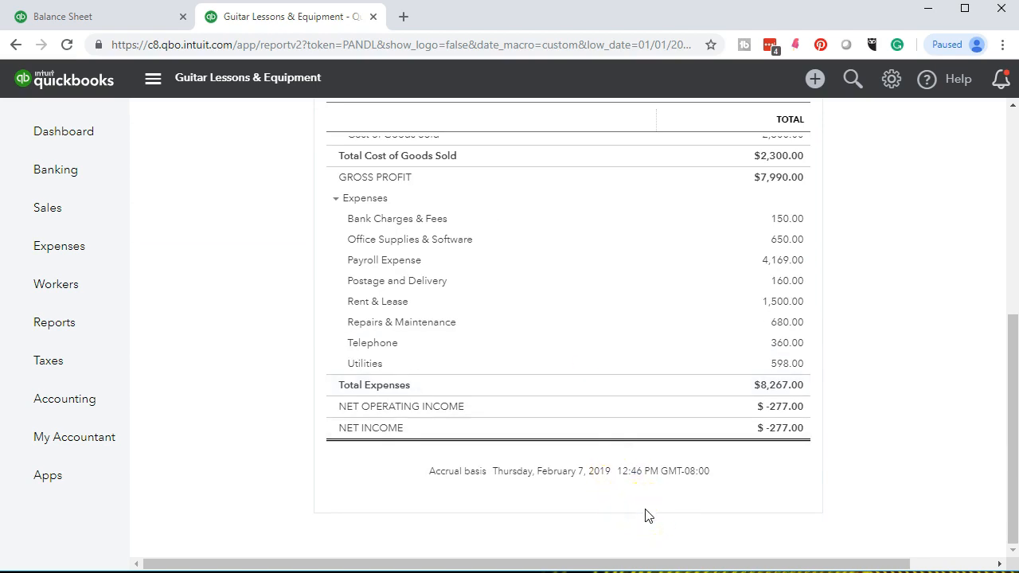
Step: Print the January 2019 Profit and Loss report to the CutePDF Writer printer
scroll(646, 516, up, 5)
scroll(646, 516, up, 1)
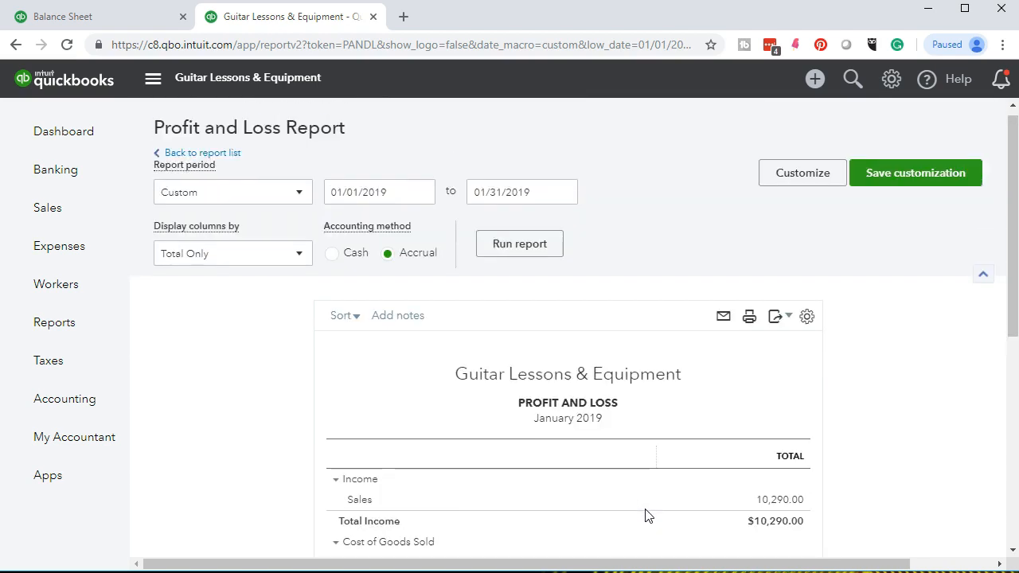
click(748, 318)
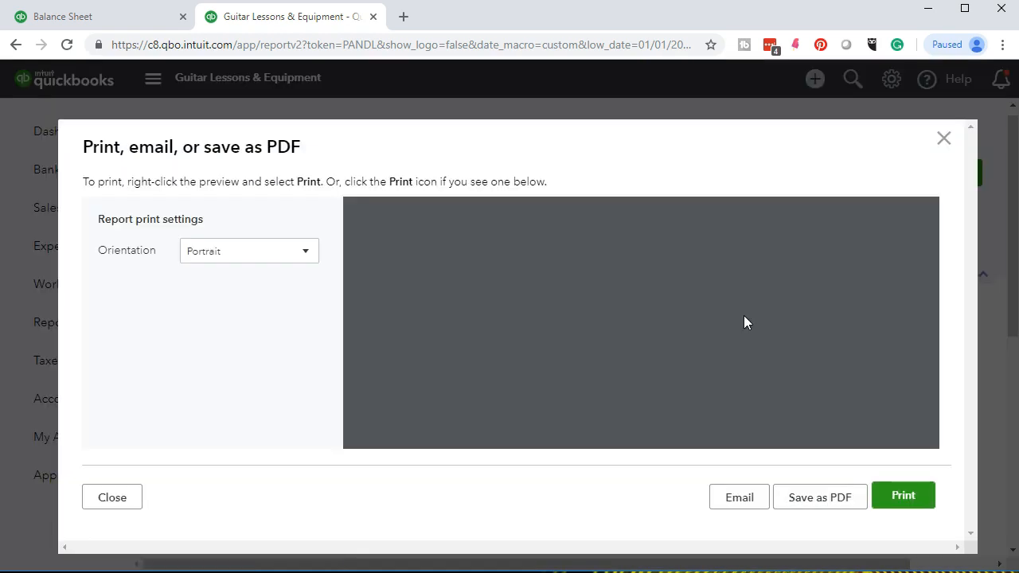
click(908, 497)
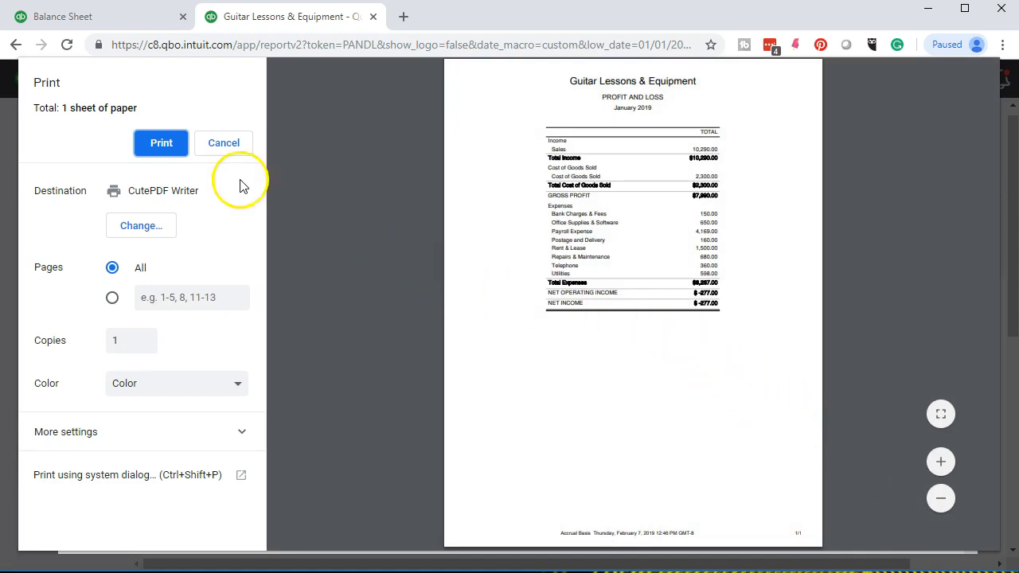
click(156, 143)
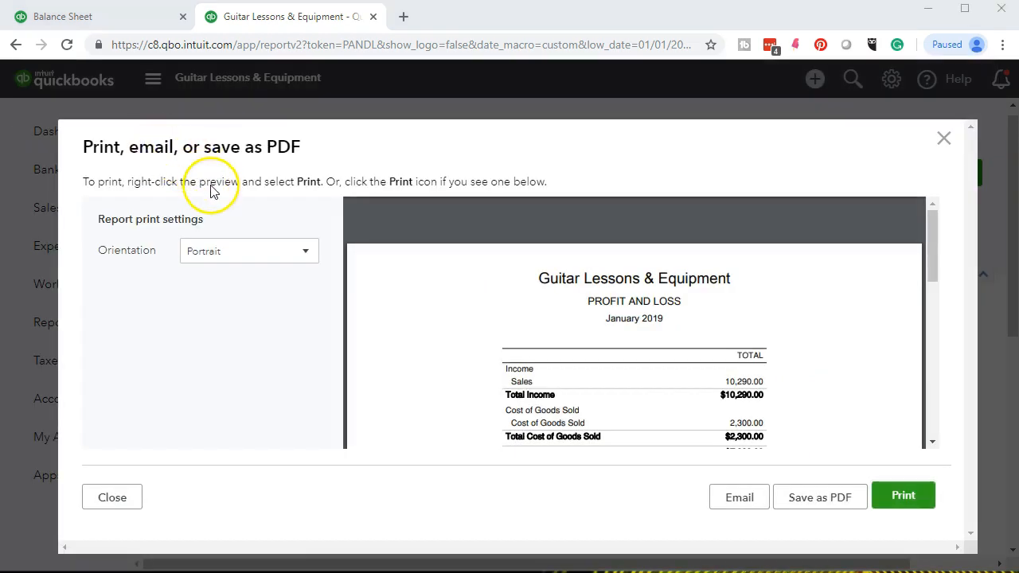
Step: Save the Profit and Loss PDF in Jan Reports as Profit and Loss Jan 2019 and close the report's print preview
drag(465, 139, 257, 232)
drag(237, 390, 70, 404)
text(Profit and Loss Jan 2019)
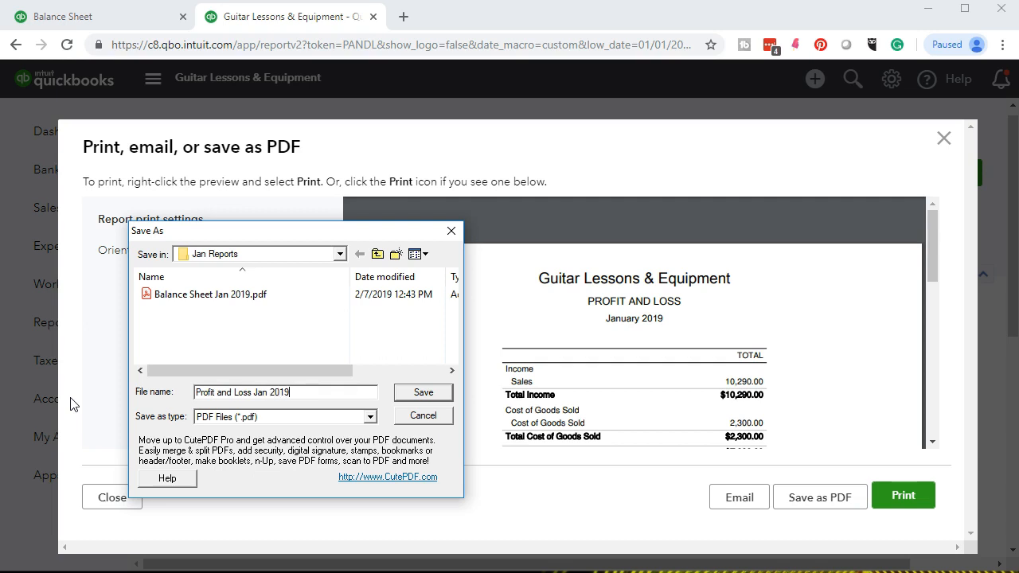
key(Return)
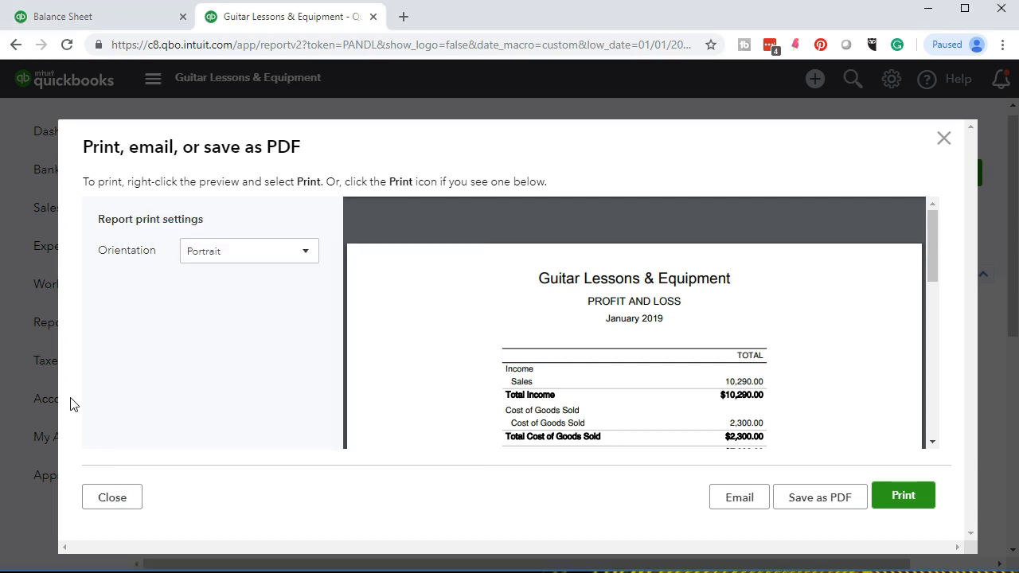
click(943, 140)
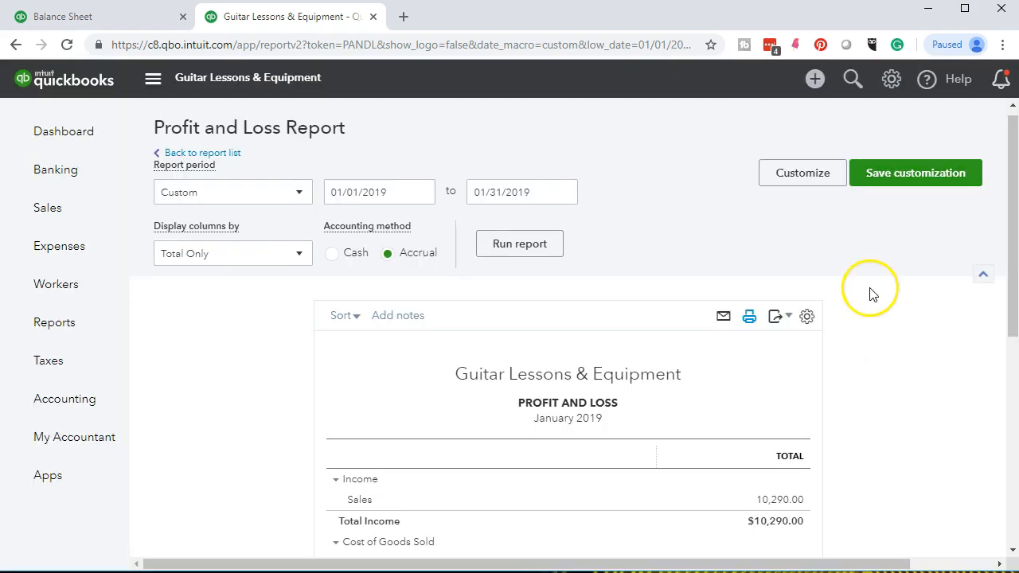
Step: Export the Profit and Loss report to Excel and move the downloaded workbook into the Jan Reports folder
click(787, 318)
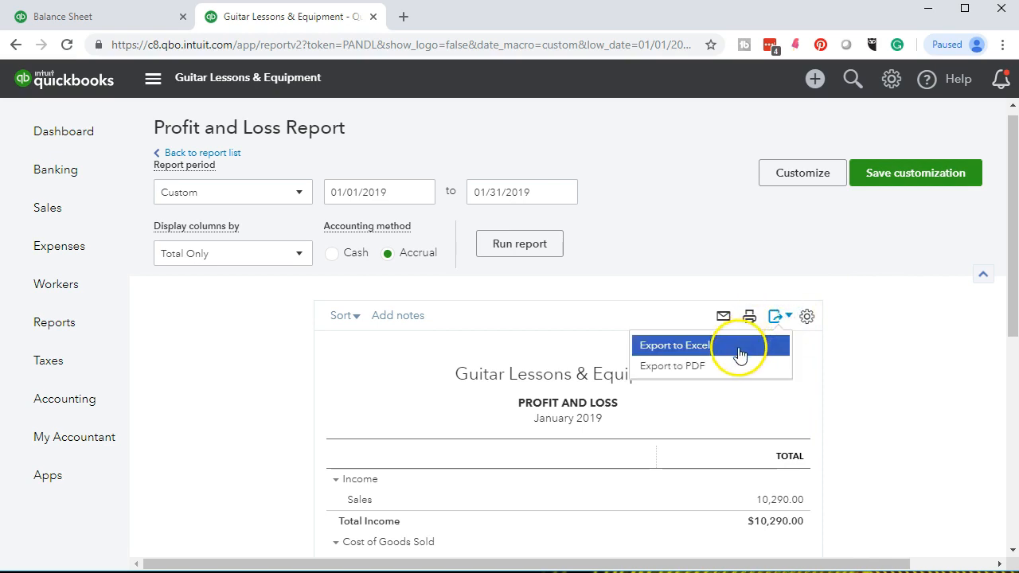
click(741, 346)
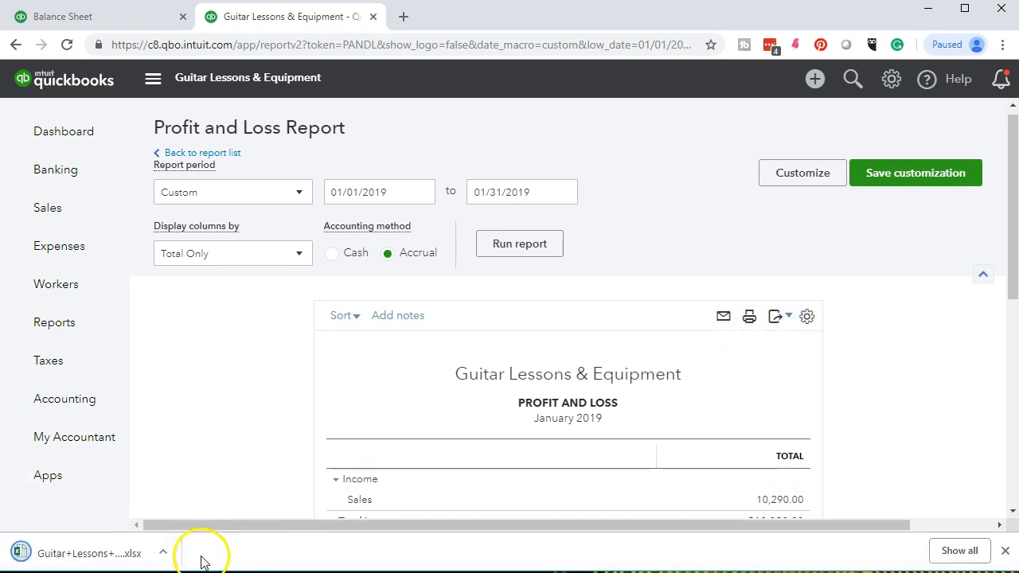
drag(1018, 132, 758, 128)
drag(91, 557, 878, 373)
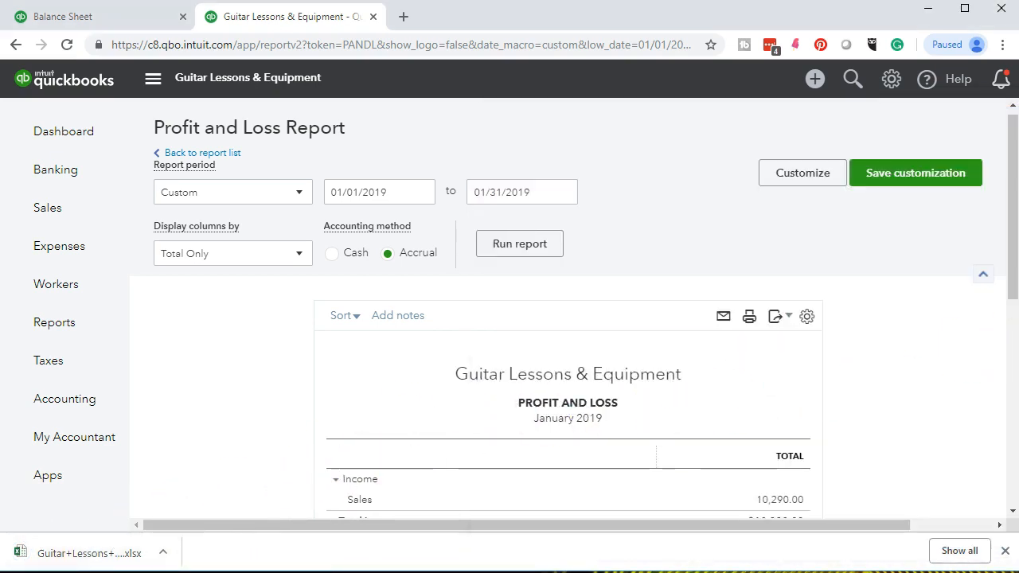
drag(878, 373, 876, 356)
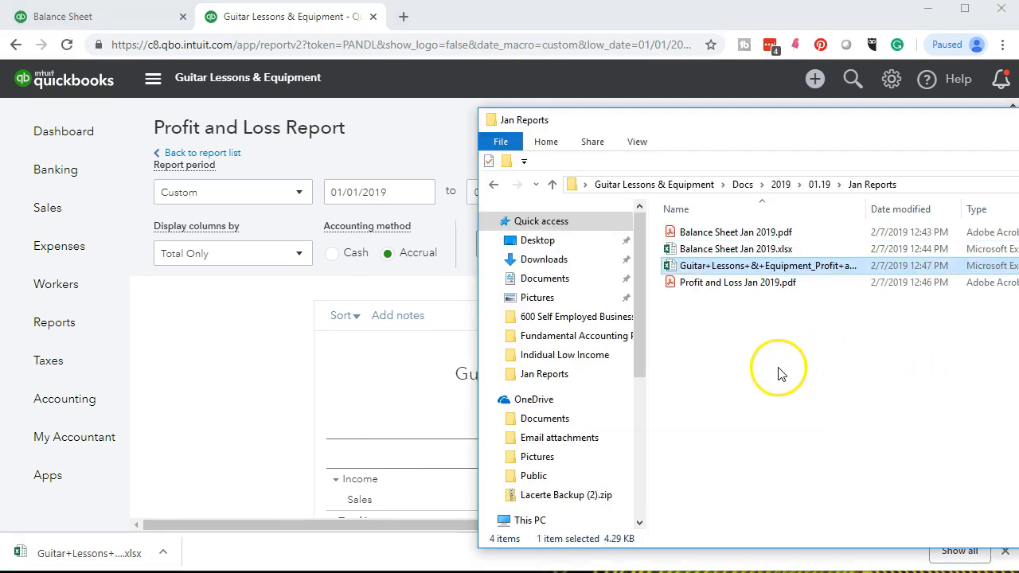
Step: Rename the exported Profit and Loss workbook as Profit and Loss Jan 2019.xlsx and move the folder window off the report
right_click(731, 268)
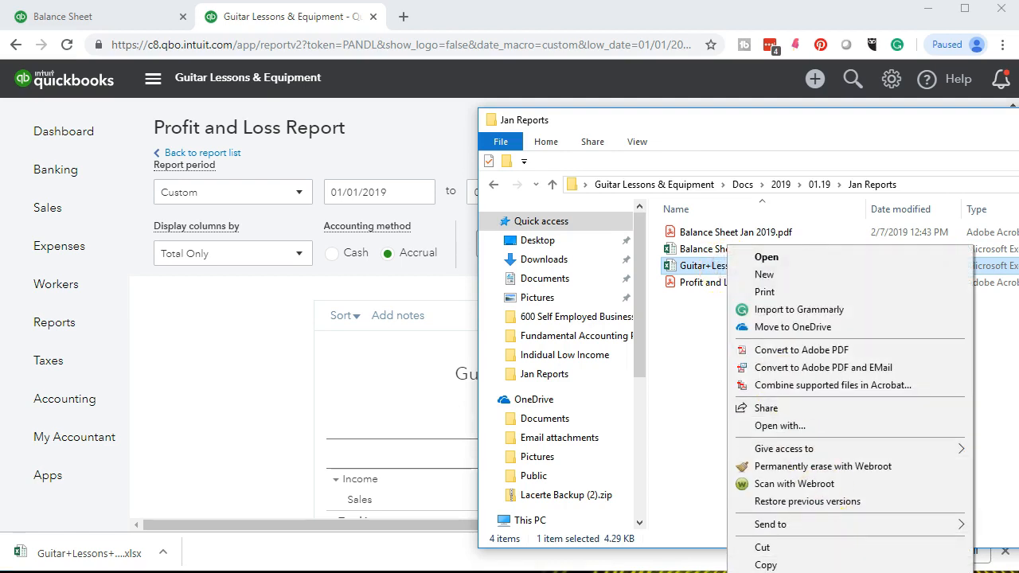
click(773, 572)
text(Profit and )
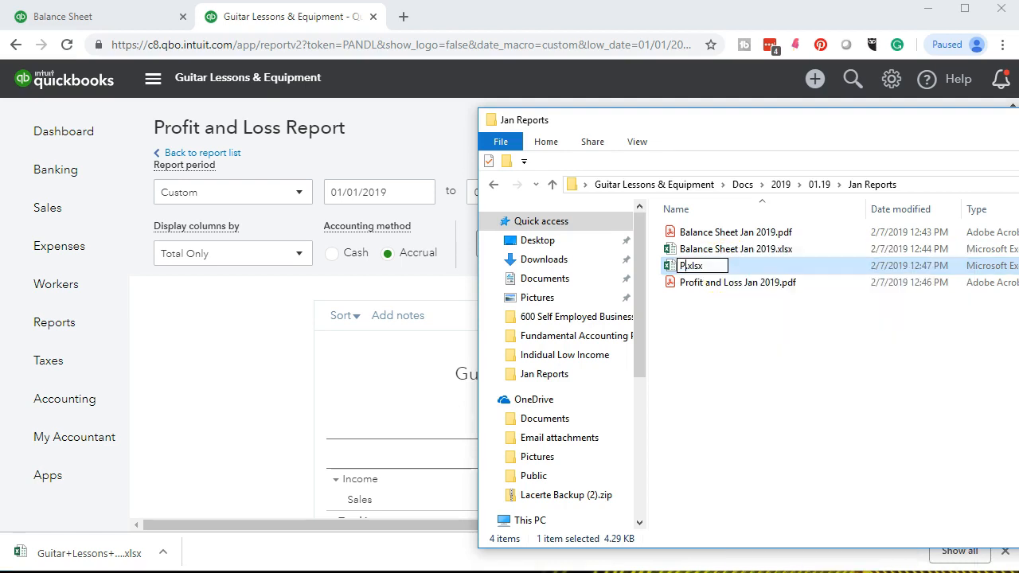
text(Loss Jan)
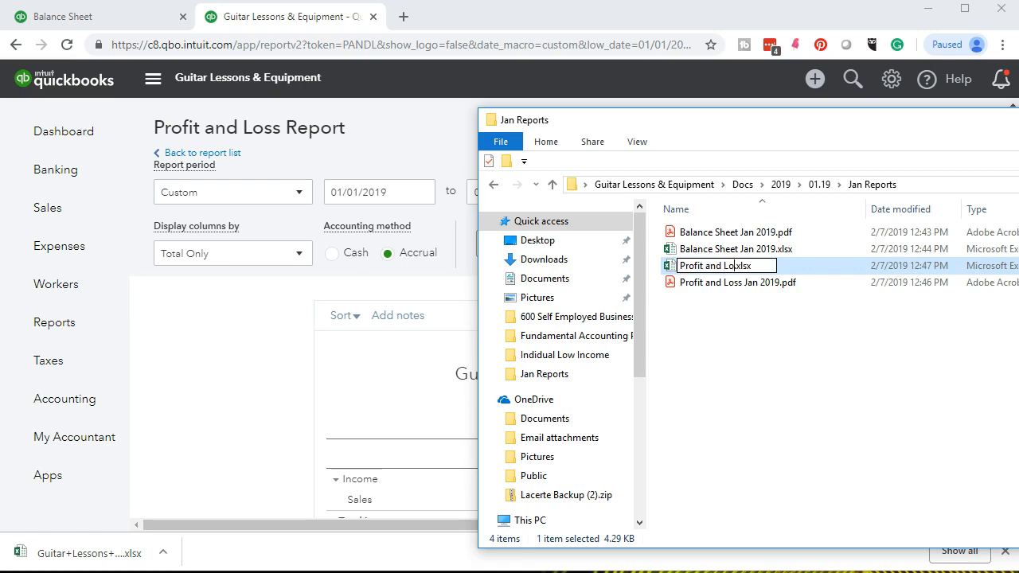
text( 2019)
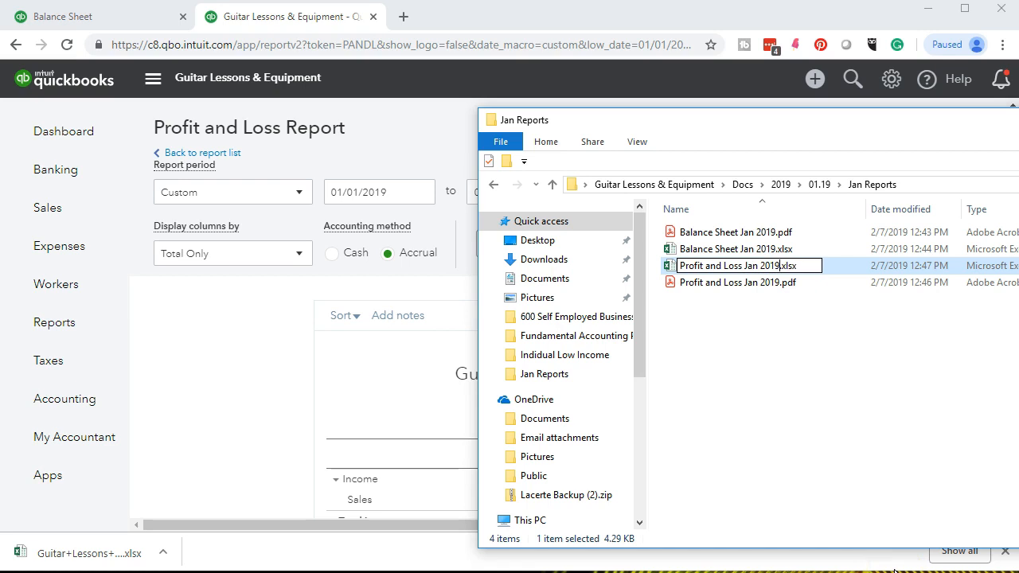
click(757, 407)
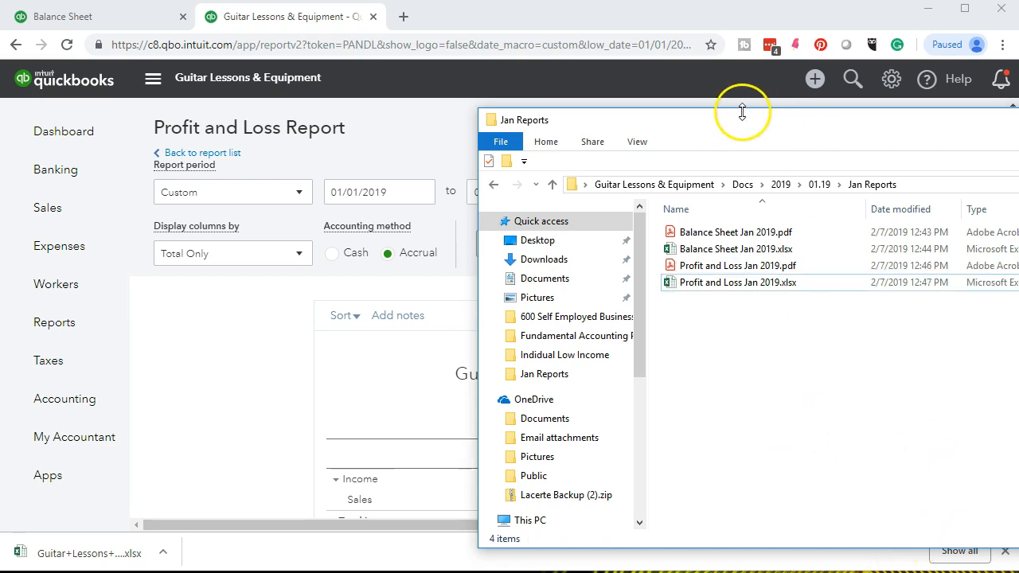
drag(740, 127, 1018, 128)
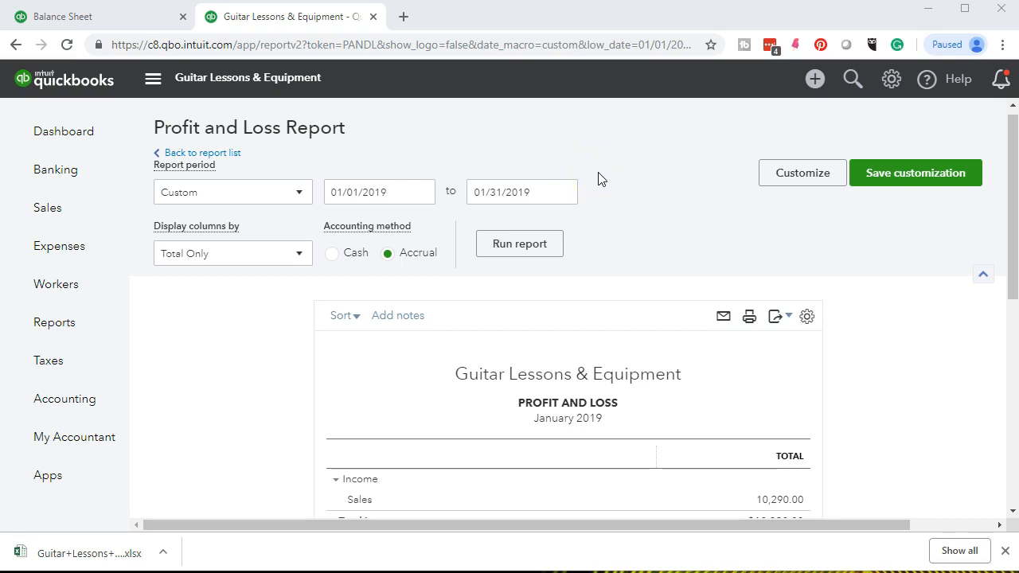
Step: Duplicate the browser tab holding the Profit and Loss report and switch to the duplicate
right_click(319, 21)
click(343, 78)
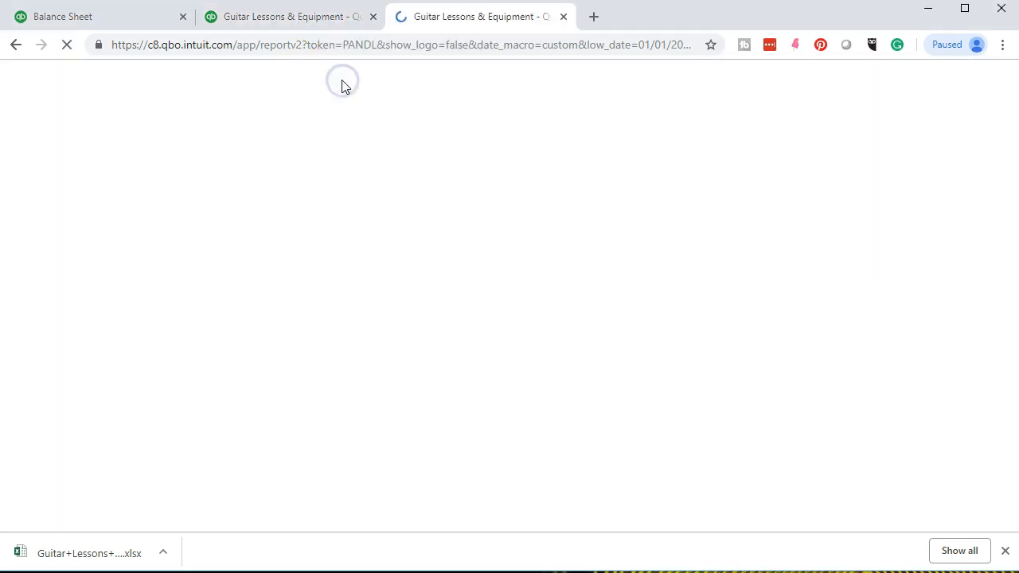
drag(312, 22, 484, 9)
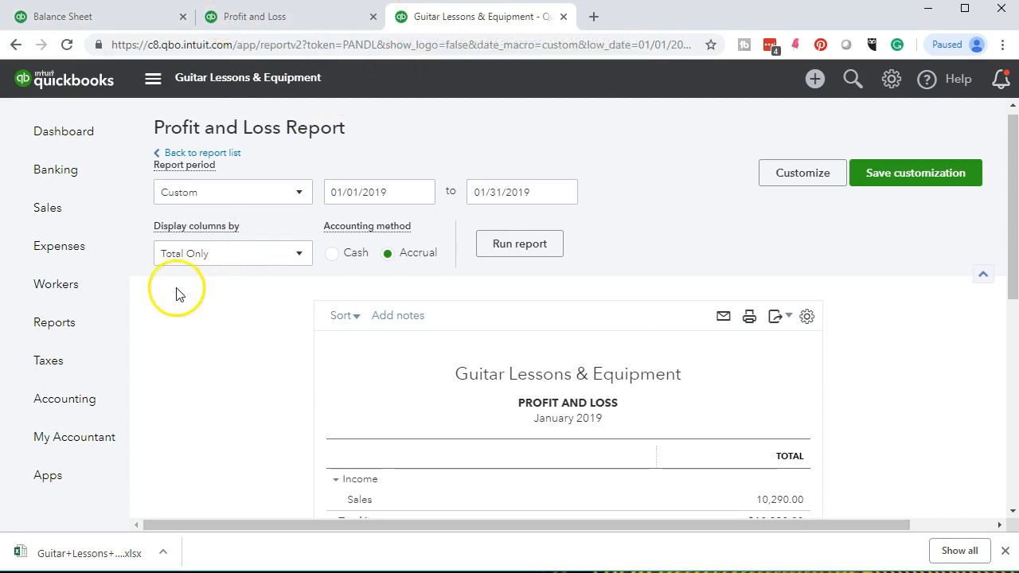
Step: Search the reports list for "rec" and open Reconciliation Reports
click(68, 331)
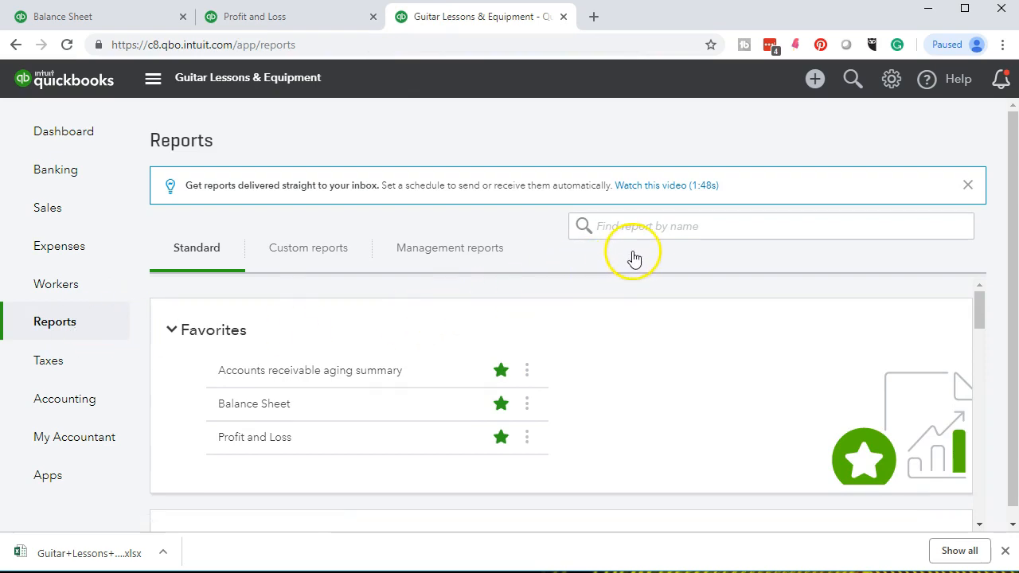
click(655, 229)
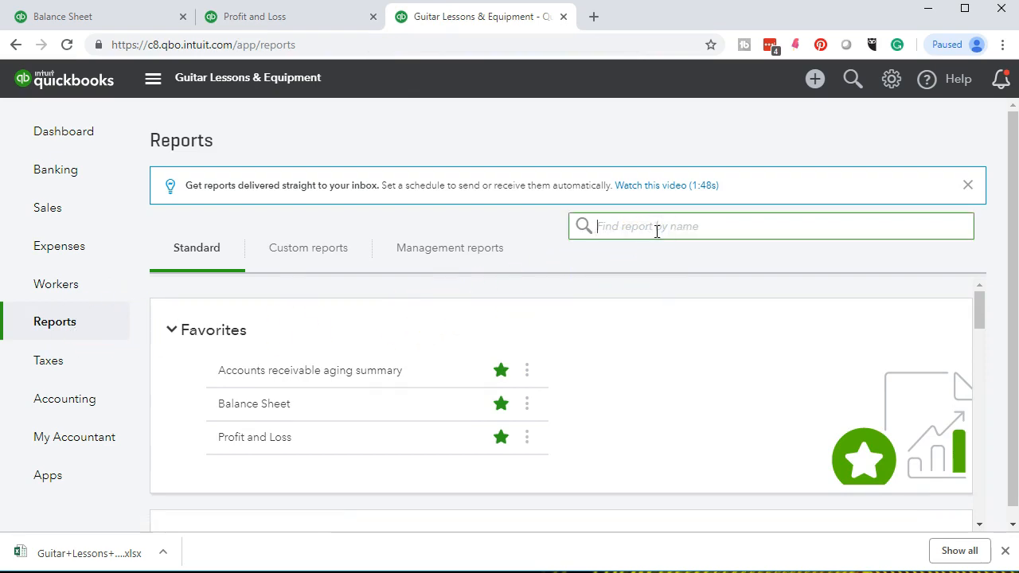
text(re)
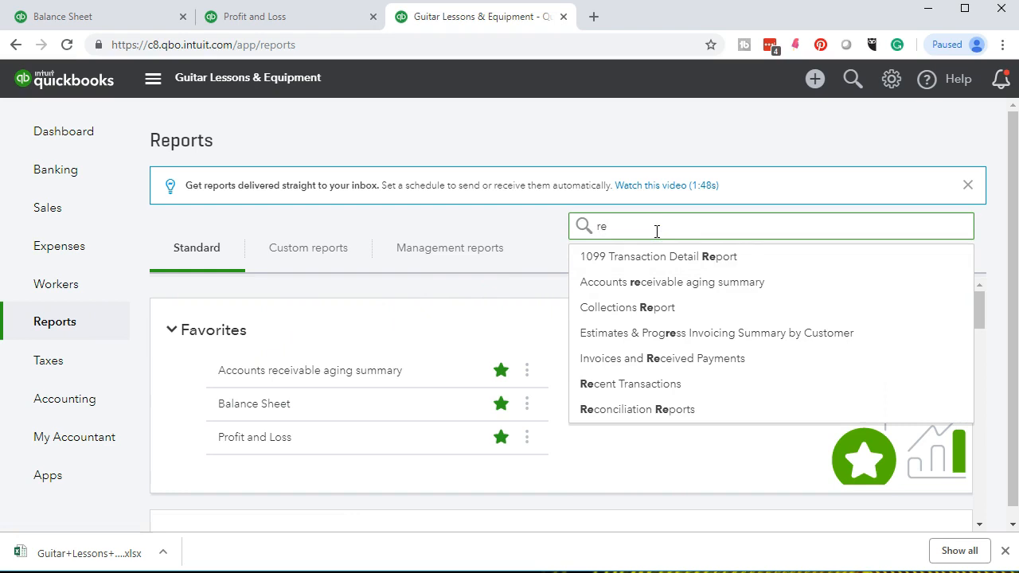
text(c)
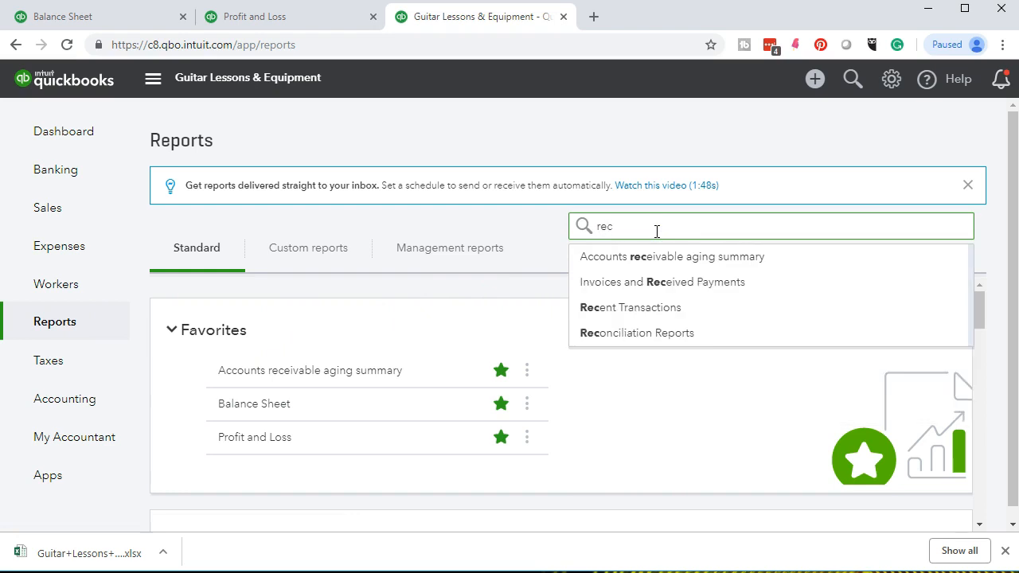
click(708, 341)
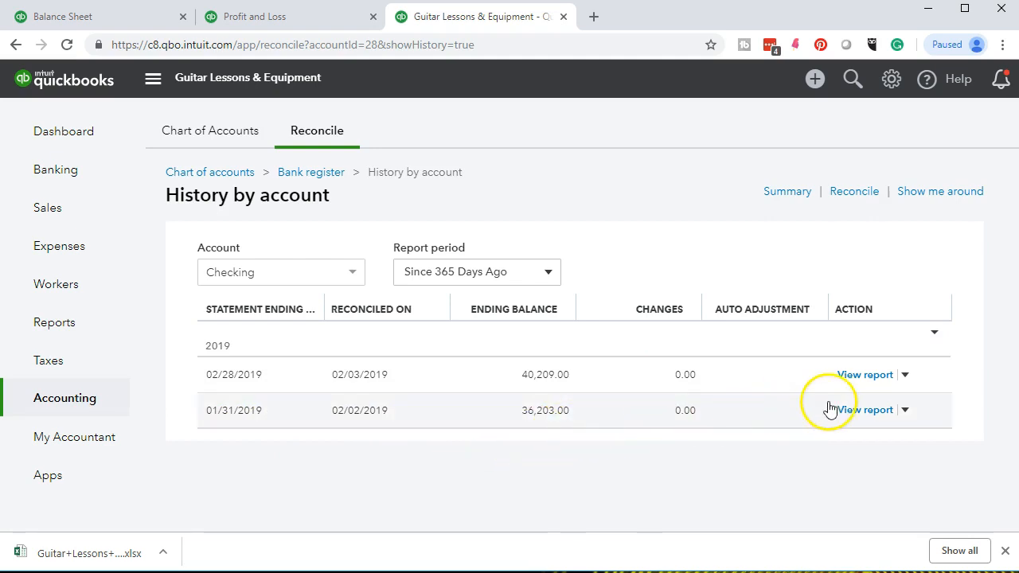
Step: Open the Checking account's reconciliation report for the 01/31/2019 statement and review its summary and cleared checks
click(865, 410)
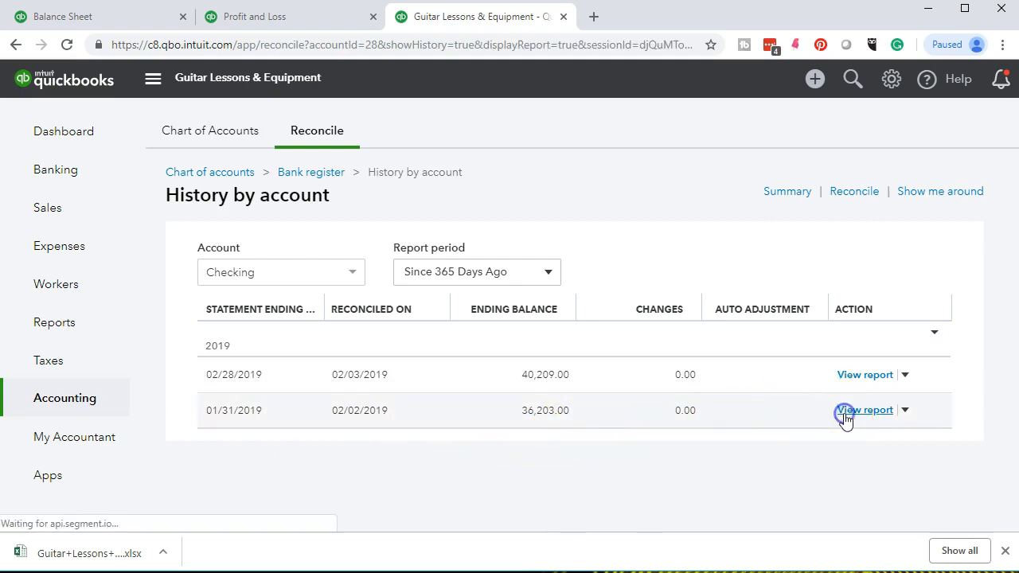
scroll(841, 410, down, 3)
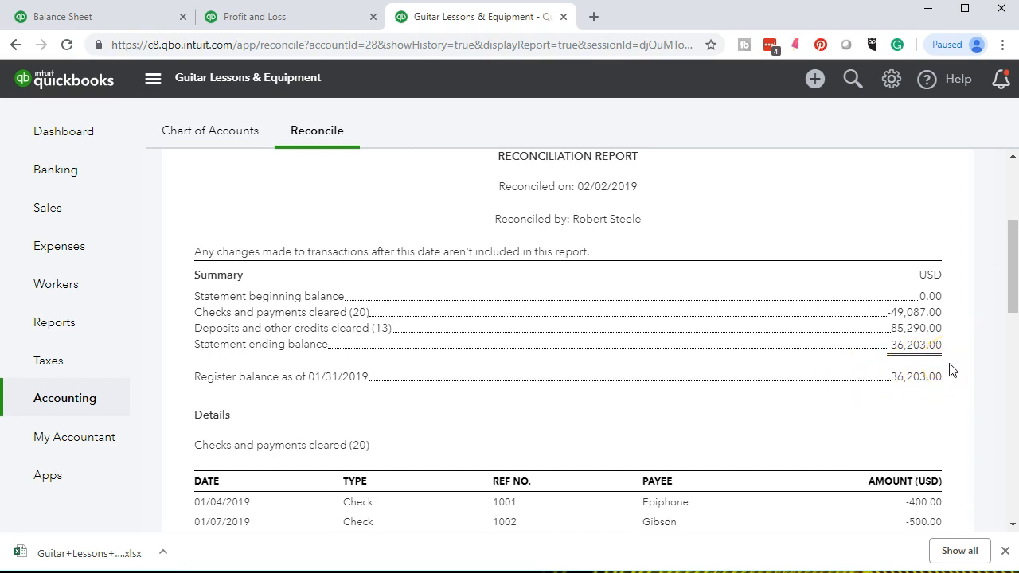
scroll(953, 370, down, 2)
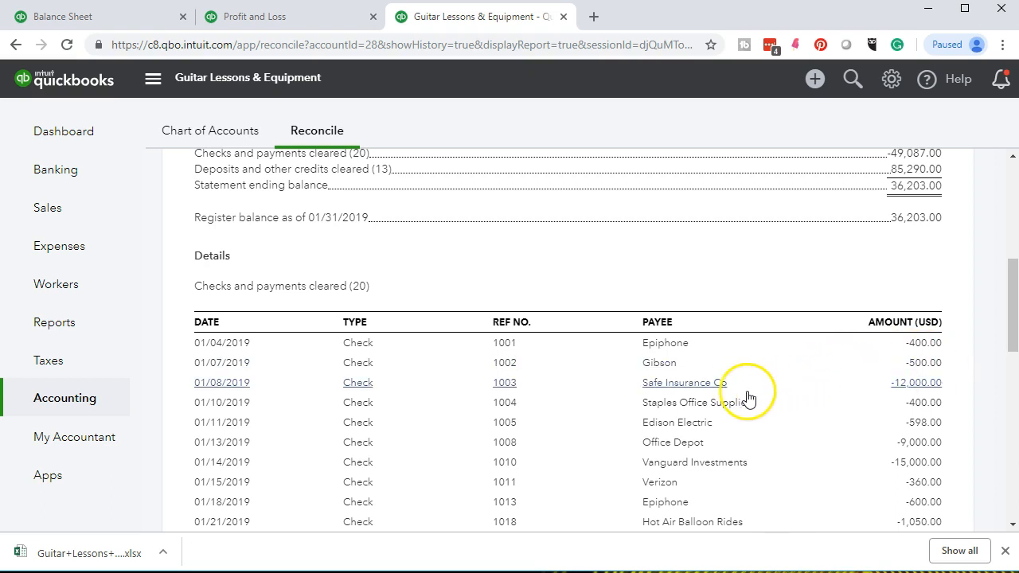
scroll(737, 396, up, 4)
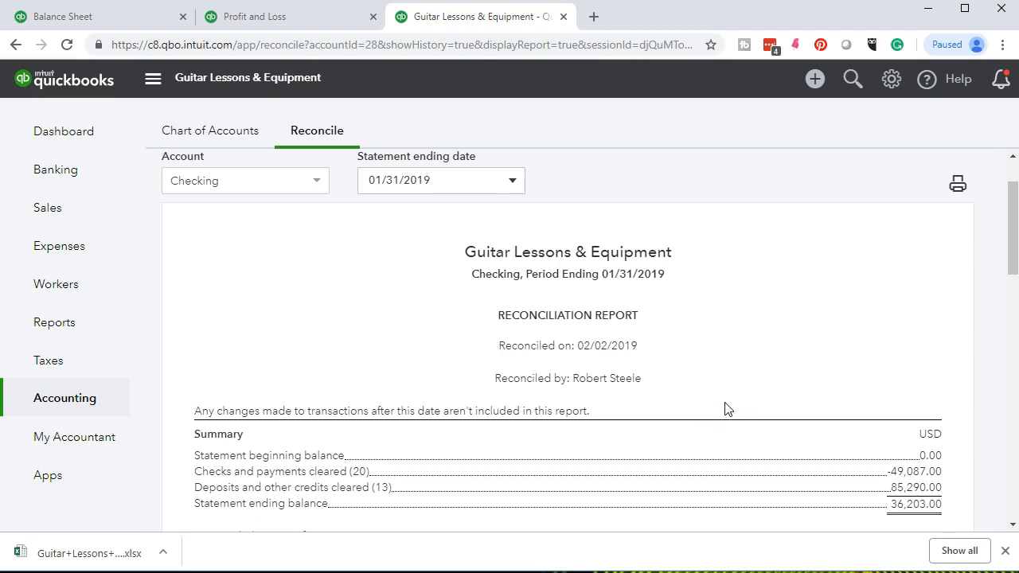
scroll(726, 409, up, 1)
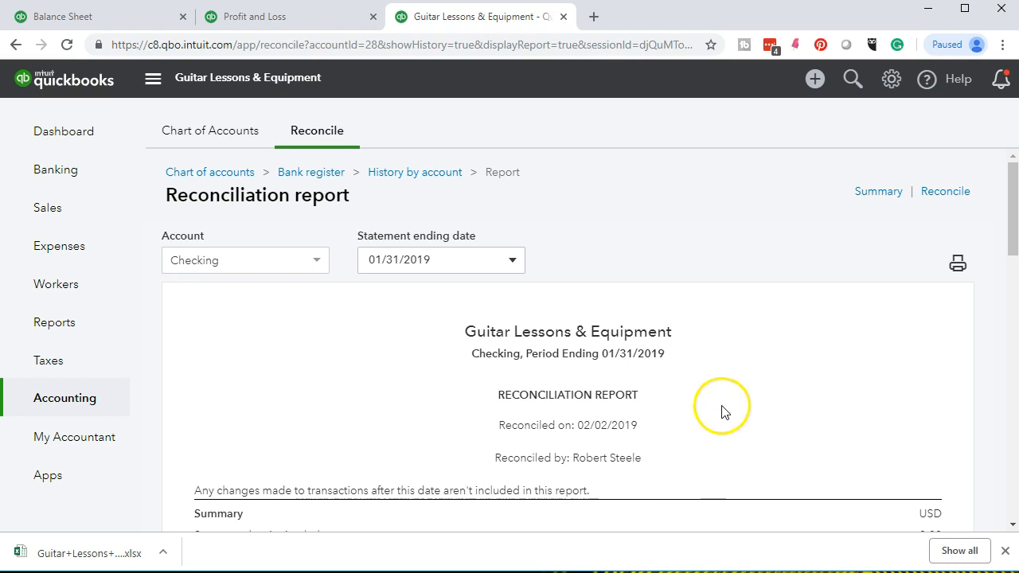
Step: Print the reconciliation report to CutePDF Writer, saving it in Jan Reports as Bank Reconciliation Jan 2019, and close the print tab
click(959, 267)
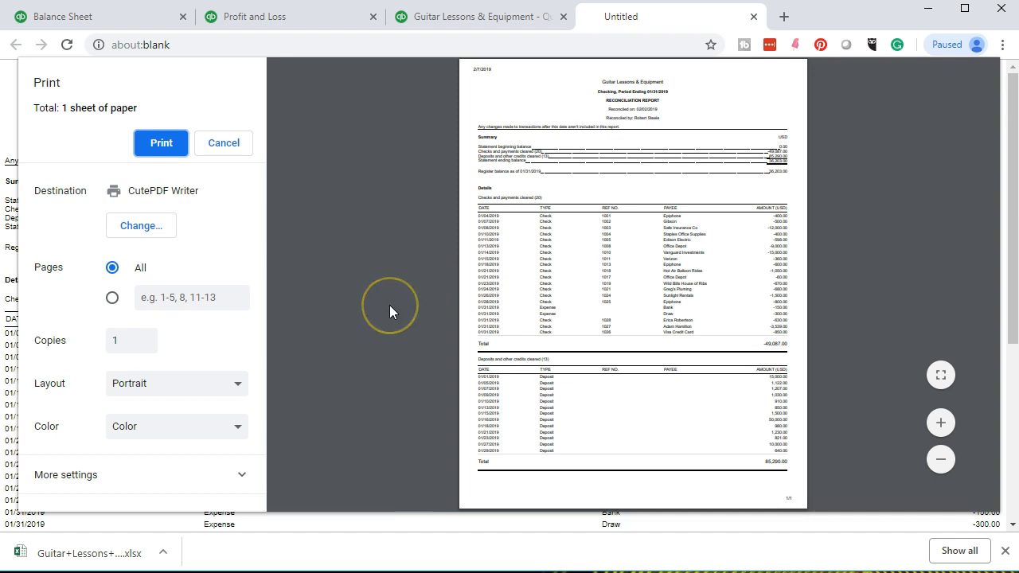
click(154, 143)
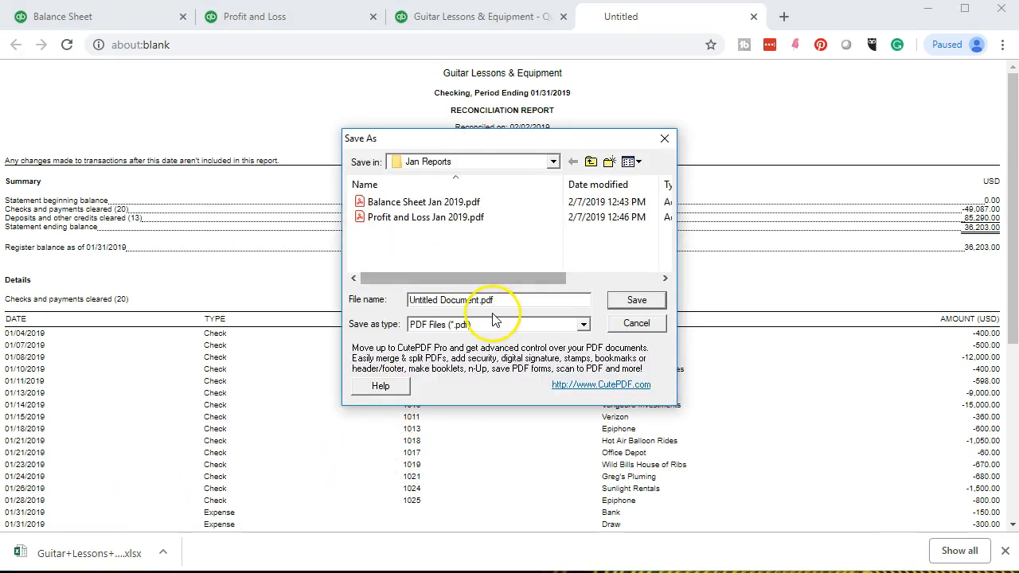
drag(495, 307, 307, 289)
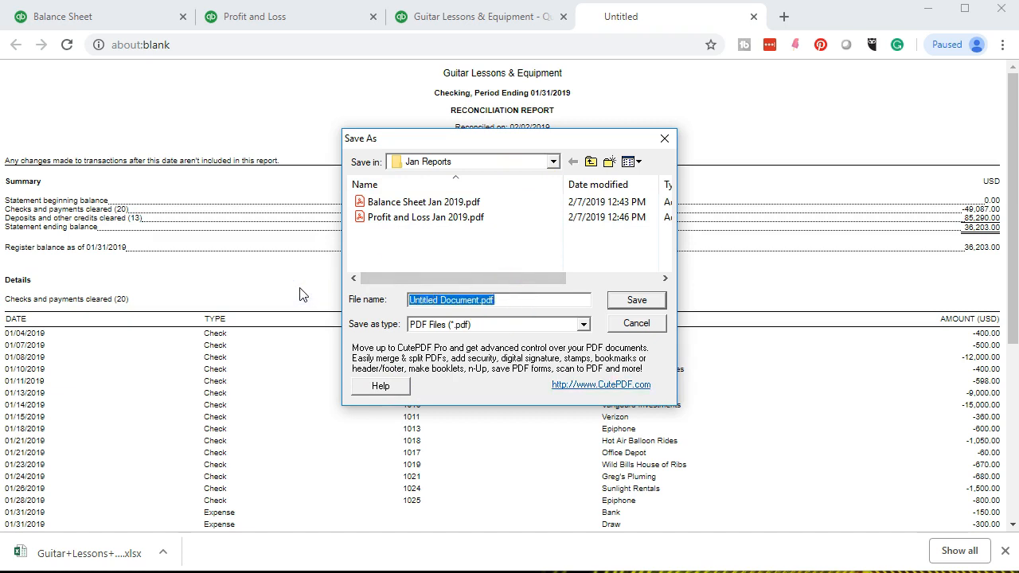
text(Bank )
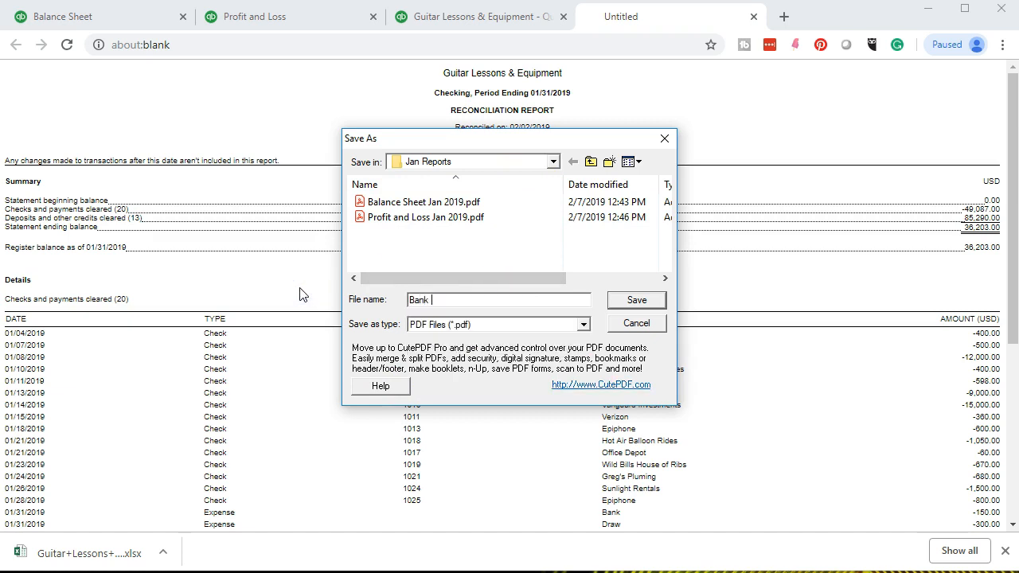
text(Reconciliation Jan 2019)
click(624, 299)
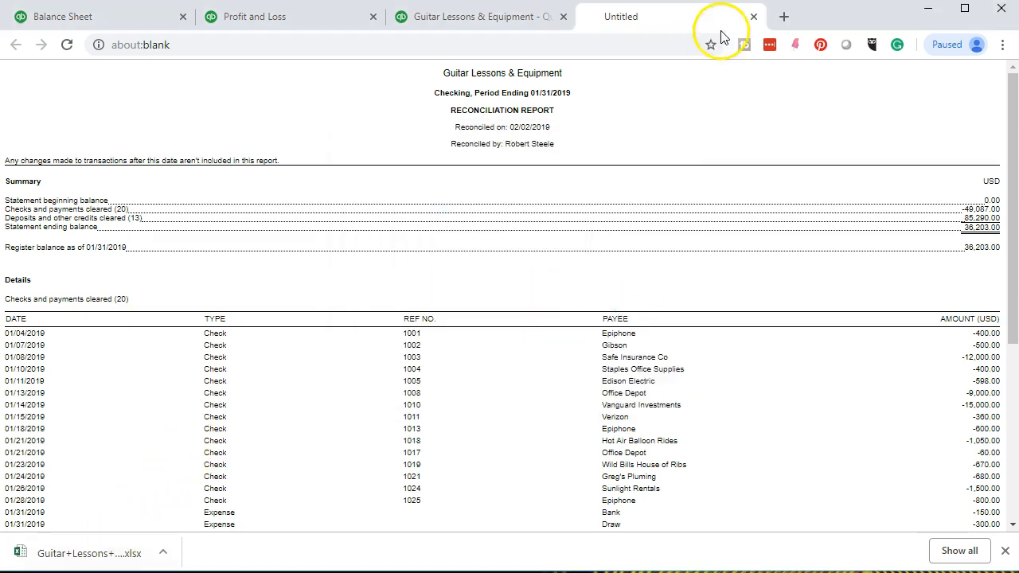
click(754, 19)
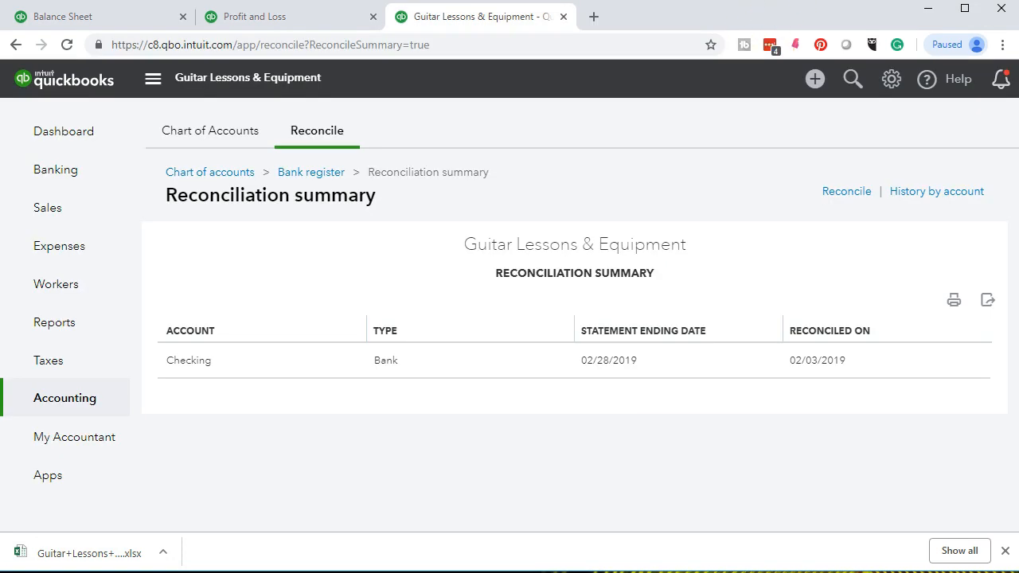
Step: Bring the Jan Reports folder window into view and navigate through 2019 to the 02.19 folder
drag(1018, 63, 528, 49)
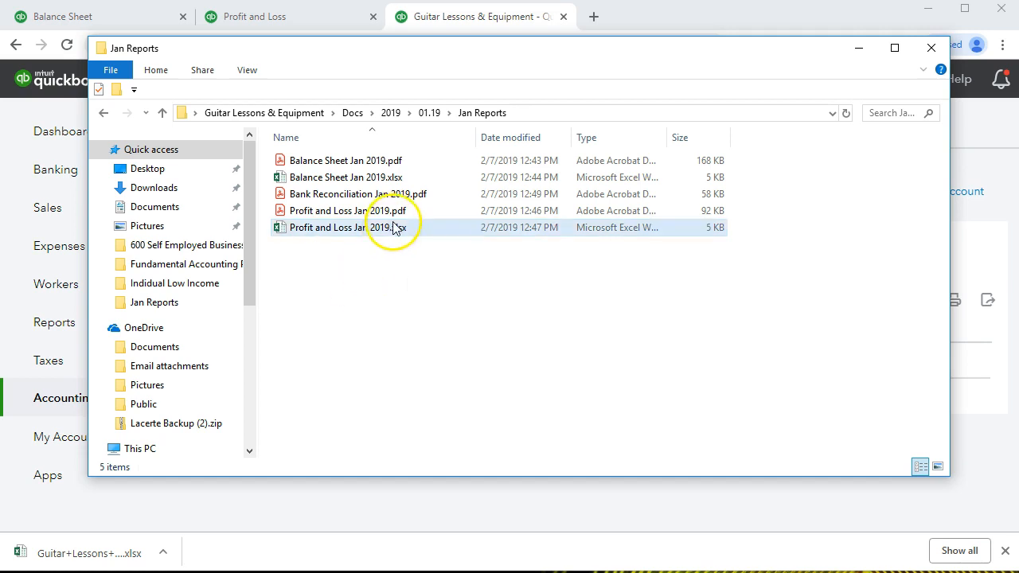
click(429, 113)
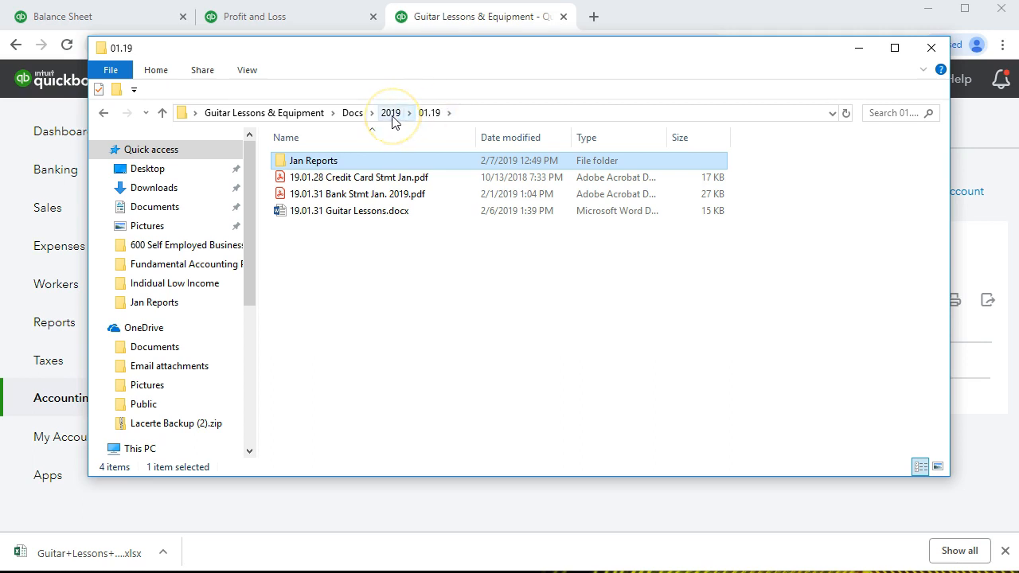
click(391, 114)
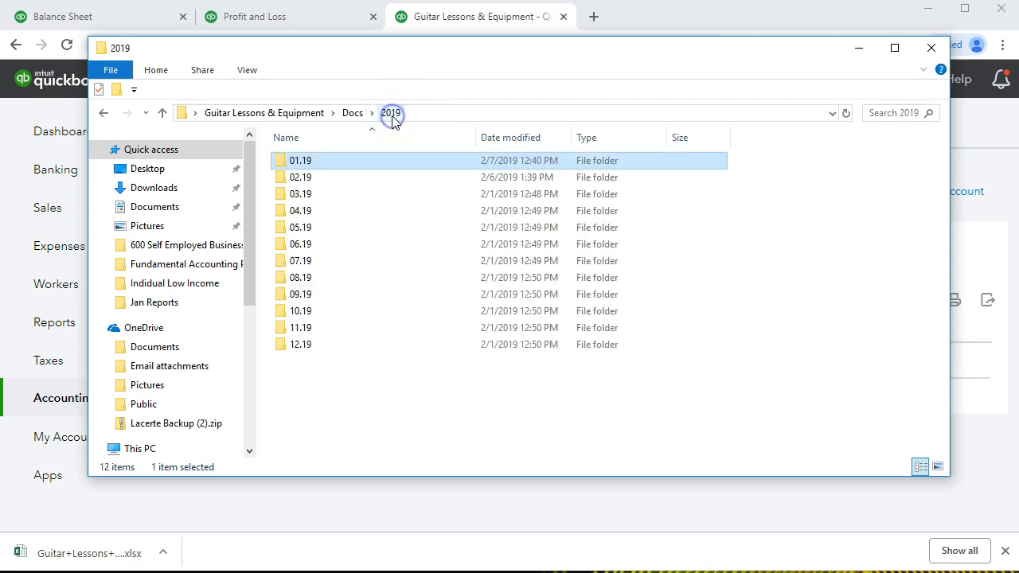
click(302, 179)
double_click(302, 178)
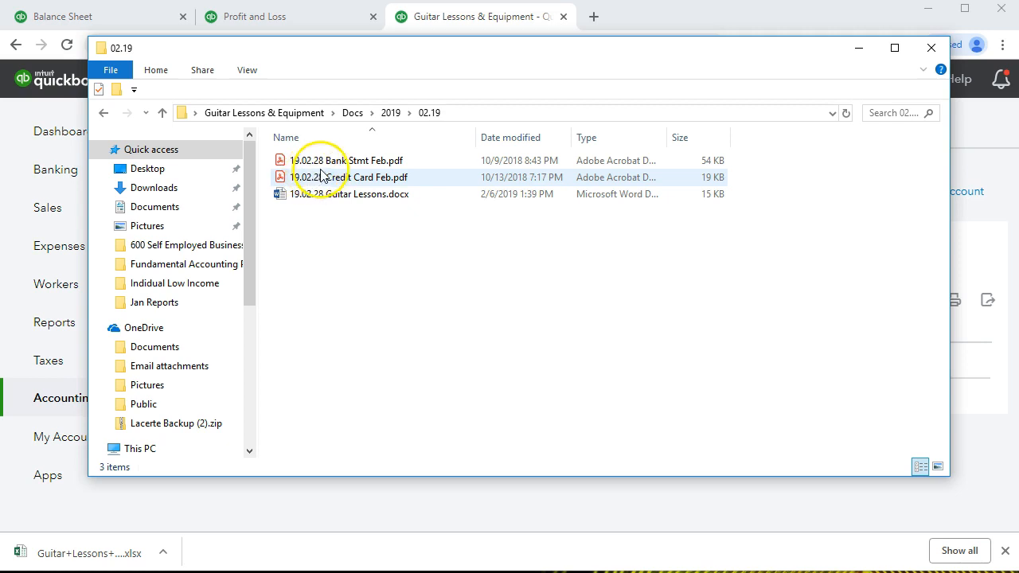
Step: Create a folder named Feb Reports inside 02.19, open it, and move its window out of the way
right_click(334, 230)
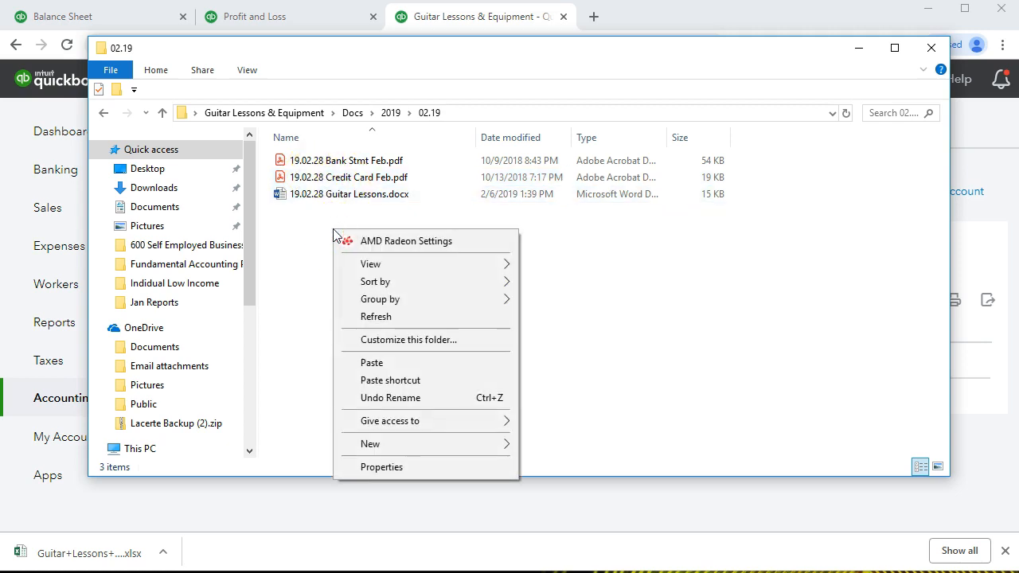
mouse_move(418, 448)
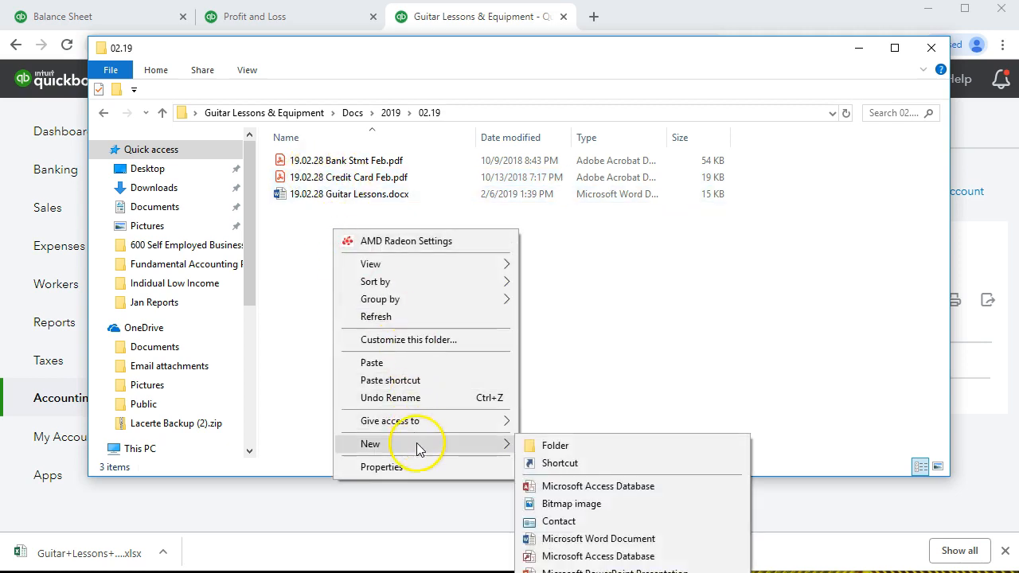
click(555, 446)
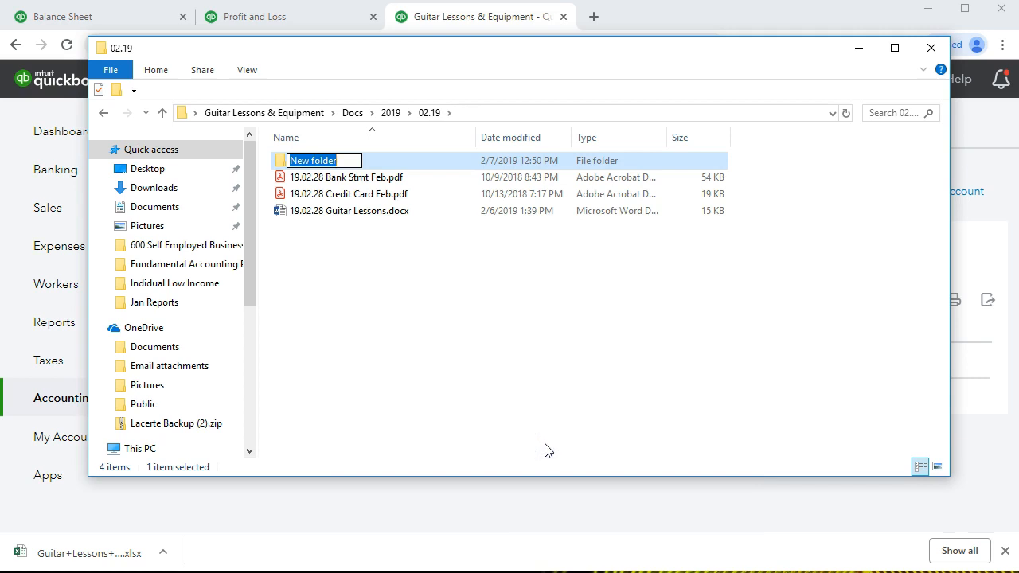
text(Be)
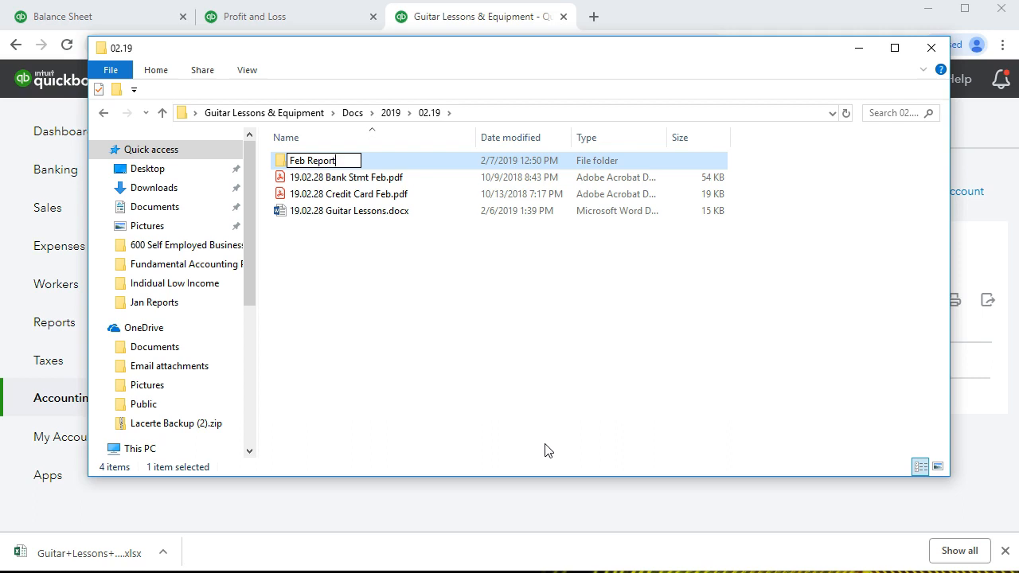
click(358, 319)
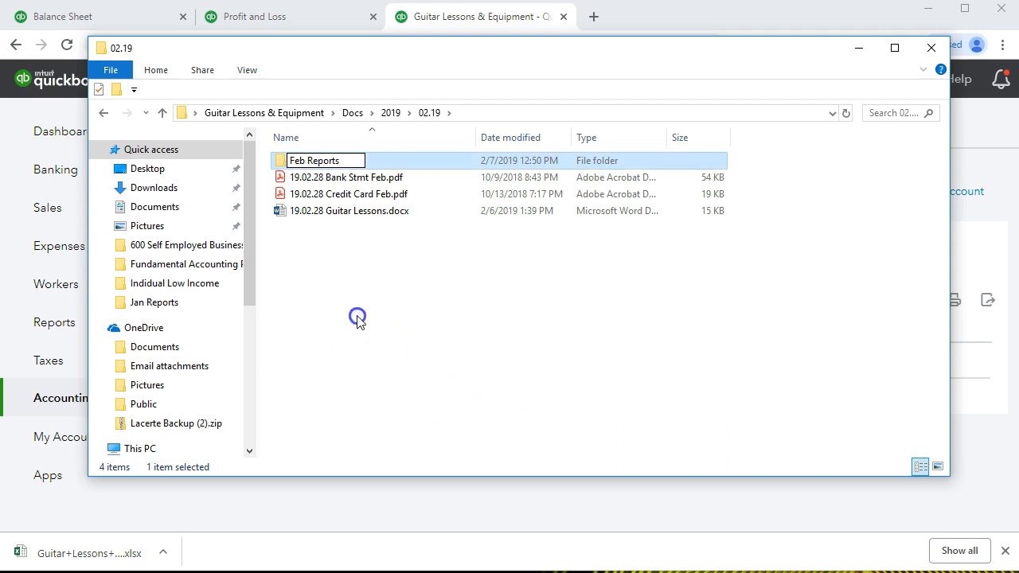
double_click(313, 162)
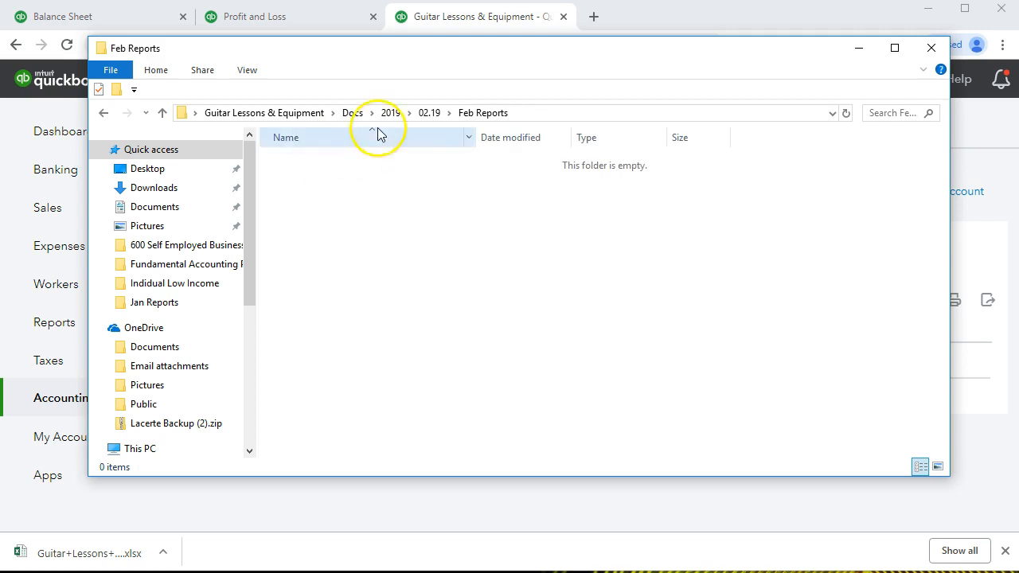
drag(423, 52, 1018, 22)
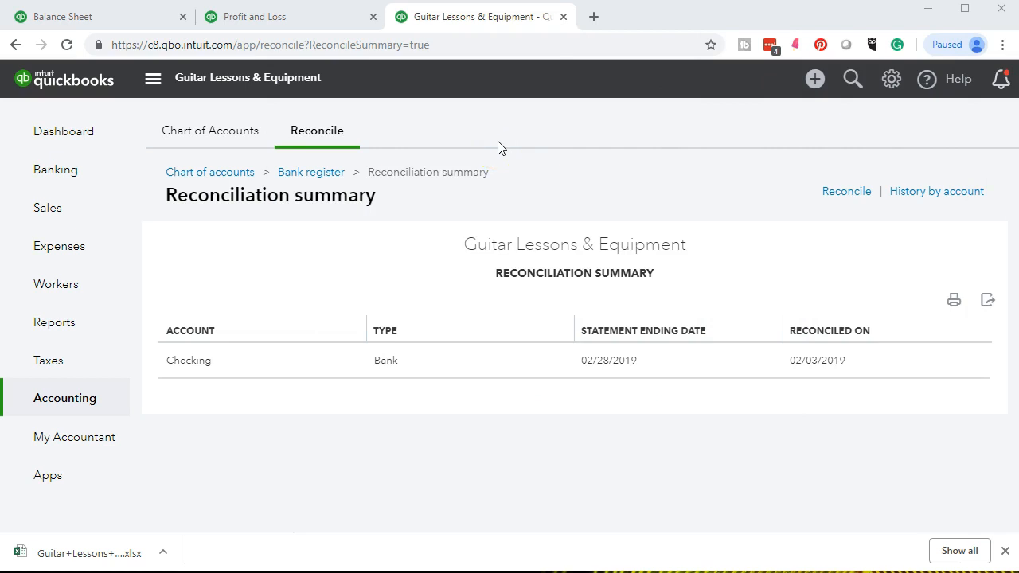
Step: Run the Balance Sheet report for 02/01/2019 to 02/28/2019 and dismiss the browser's downloads bar
click(91, 20)
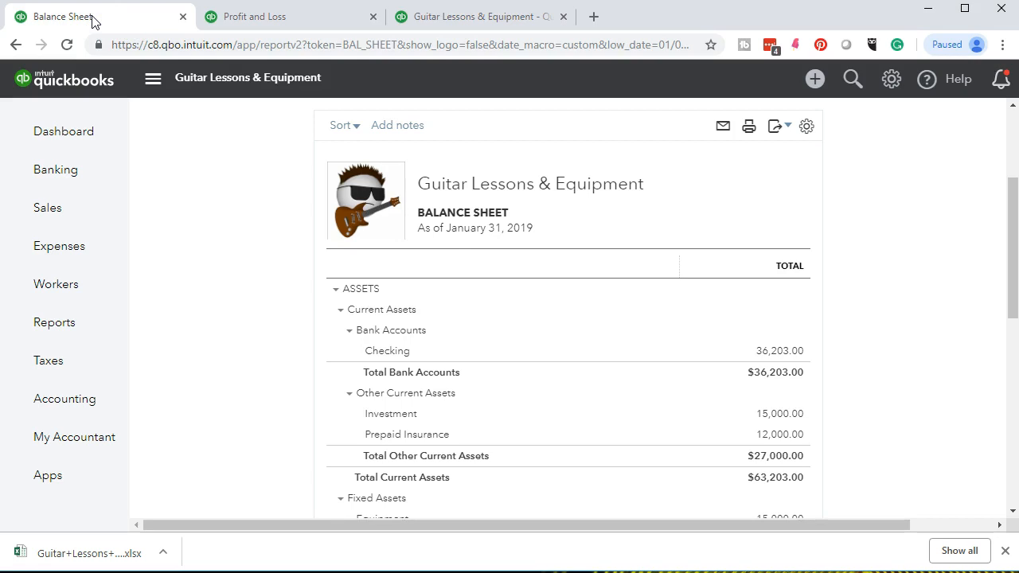
scroll(228, 313, up, 3)
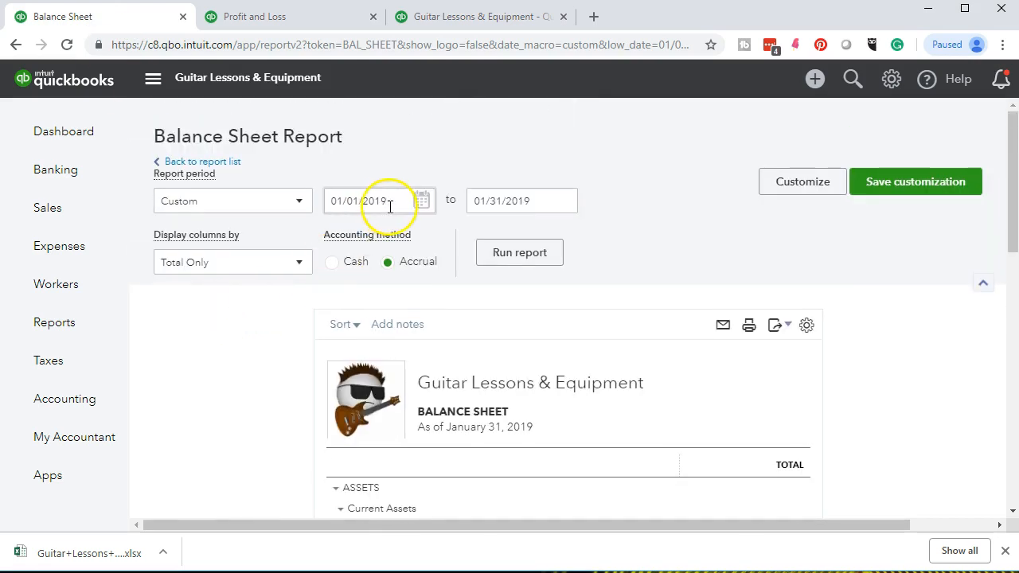
click(389, 204)
text(02/01/2019)
key(Tab)
text(02/28/2019)
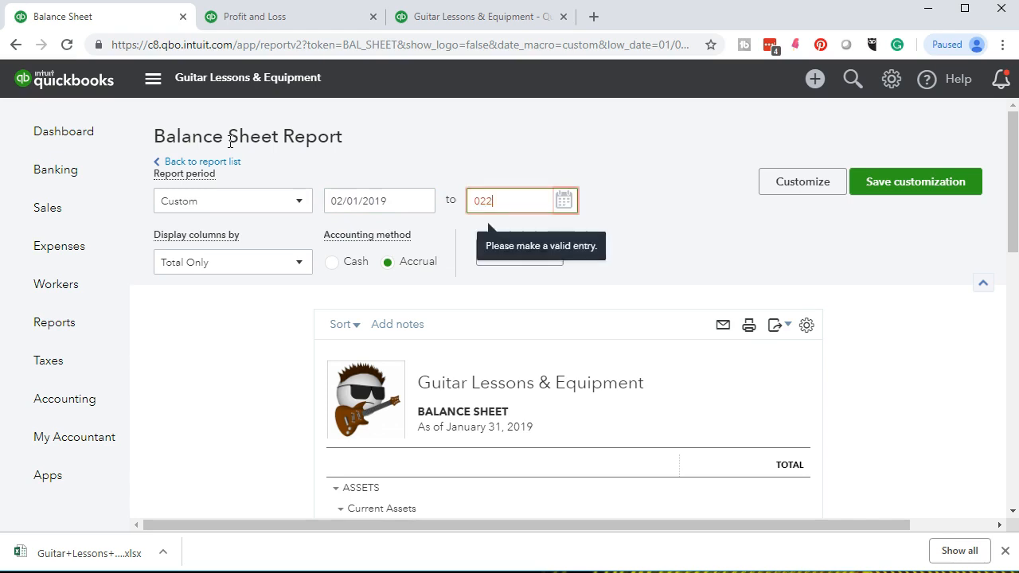
key(Tab)
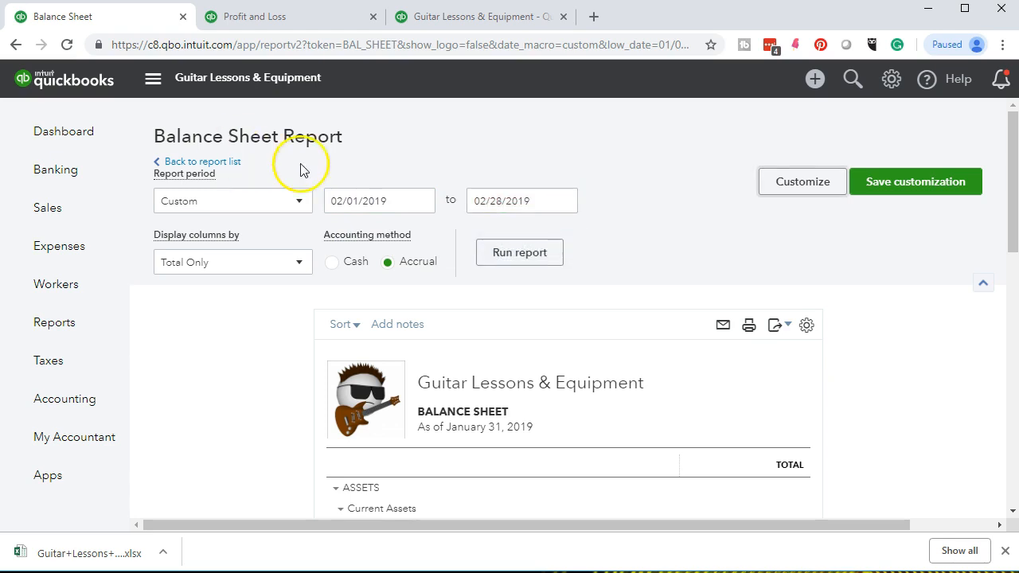
click(481, 257)
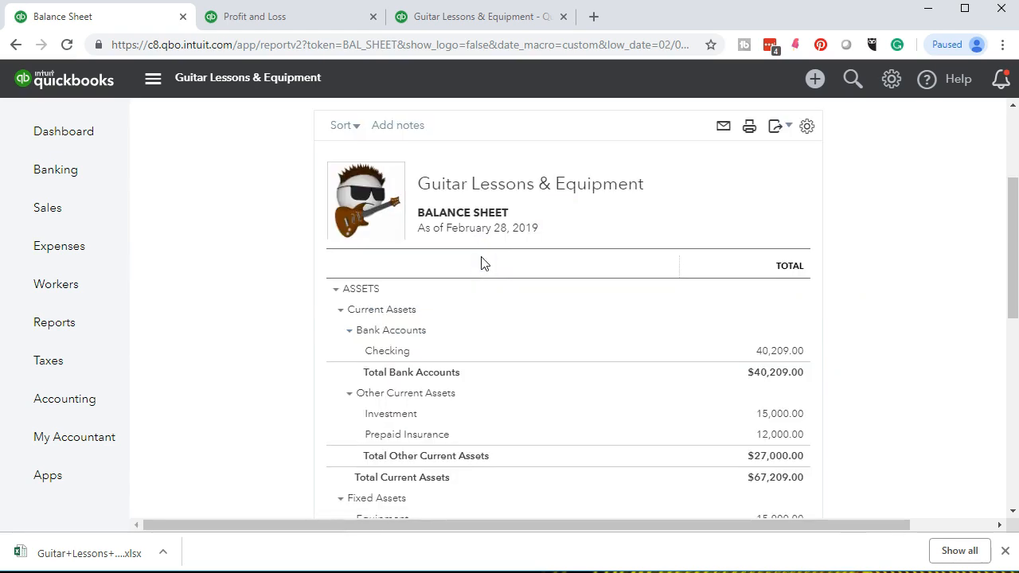
click(456, 276)
click(1005, 552)
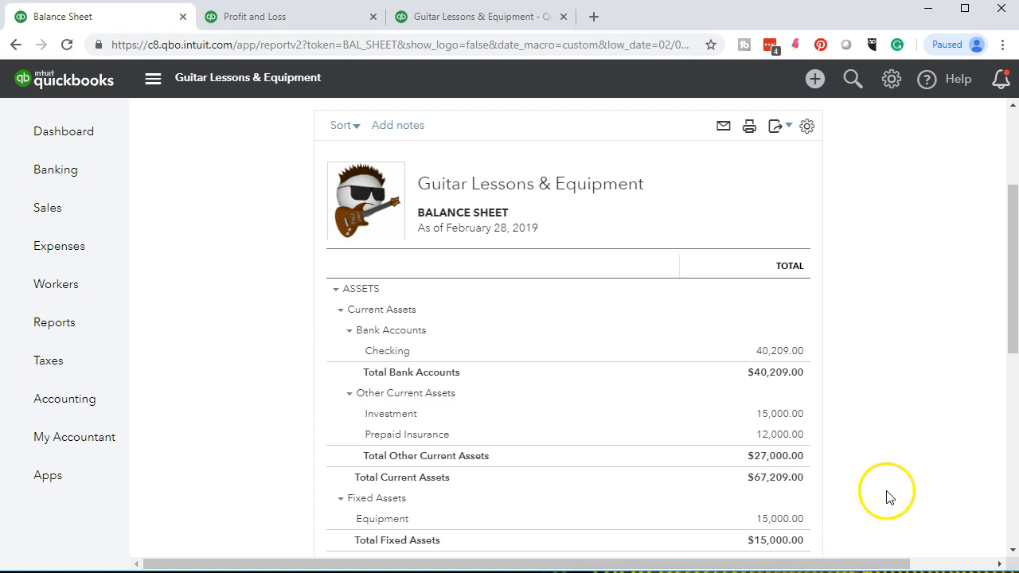
Step: Print the February balance sheet in portrait orientation to CutePDF Writer
scroll(874, 452, up, 2)
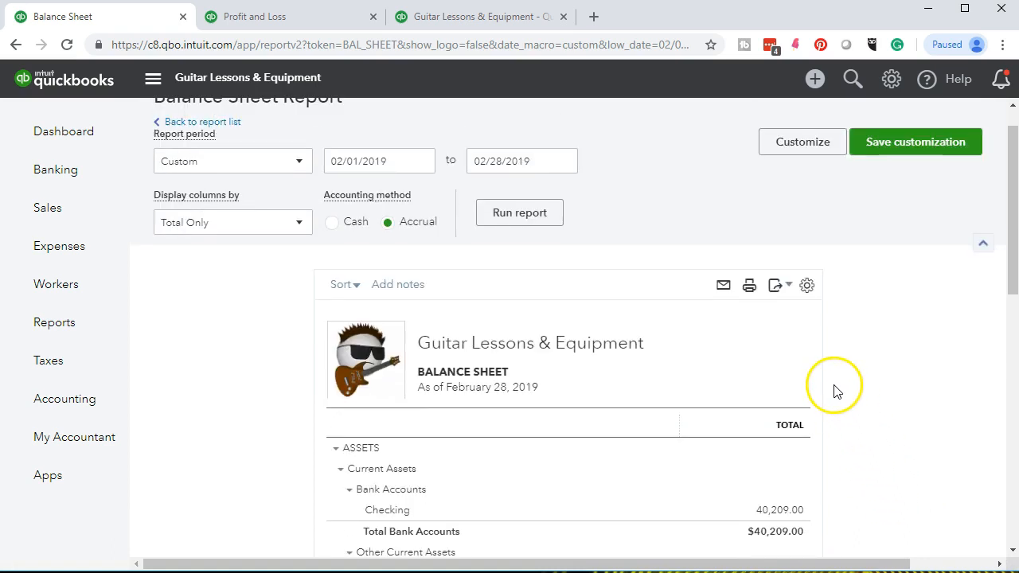
click(750, 286)
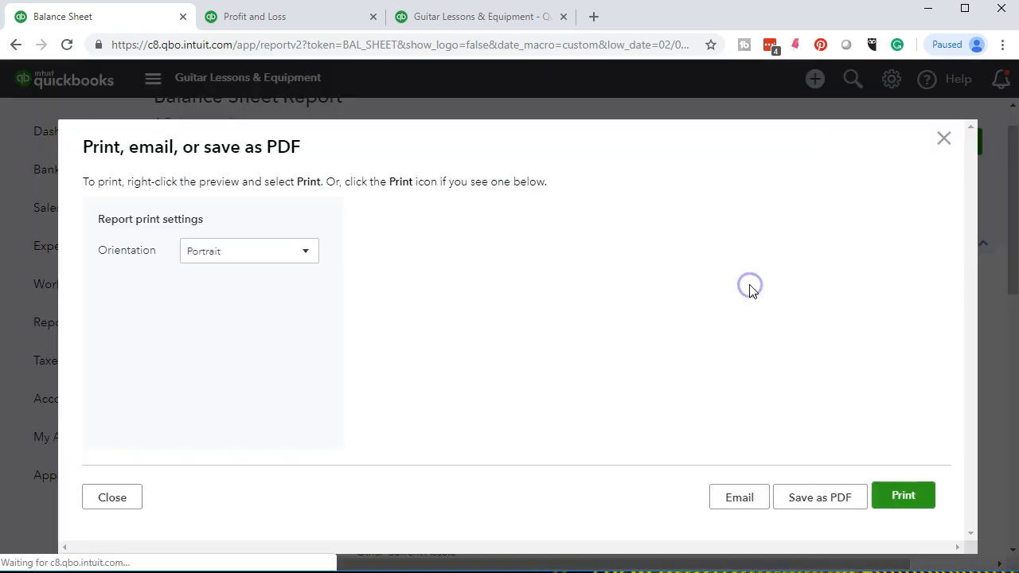
click(914, 503)
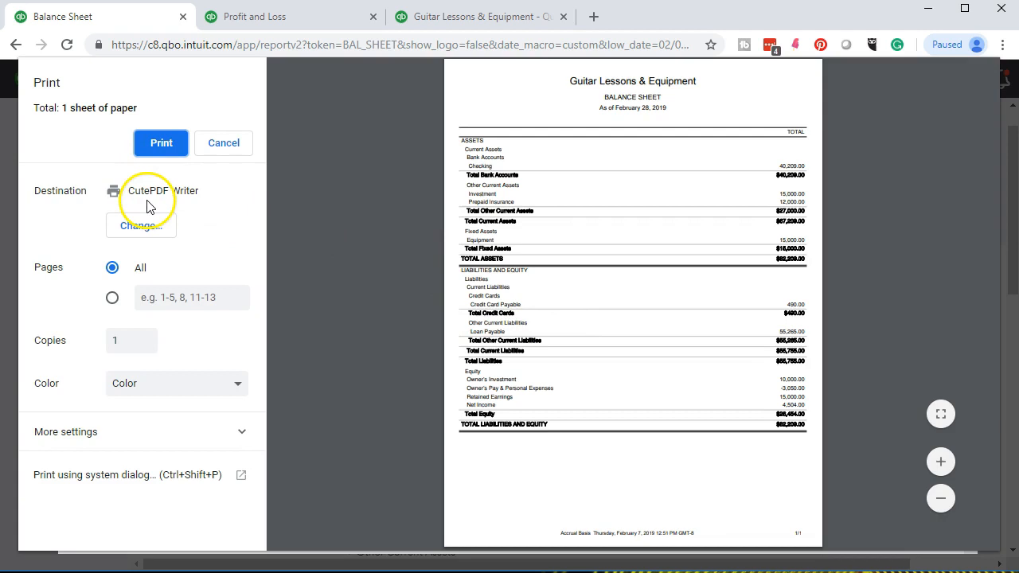
click(144, 150)
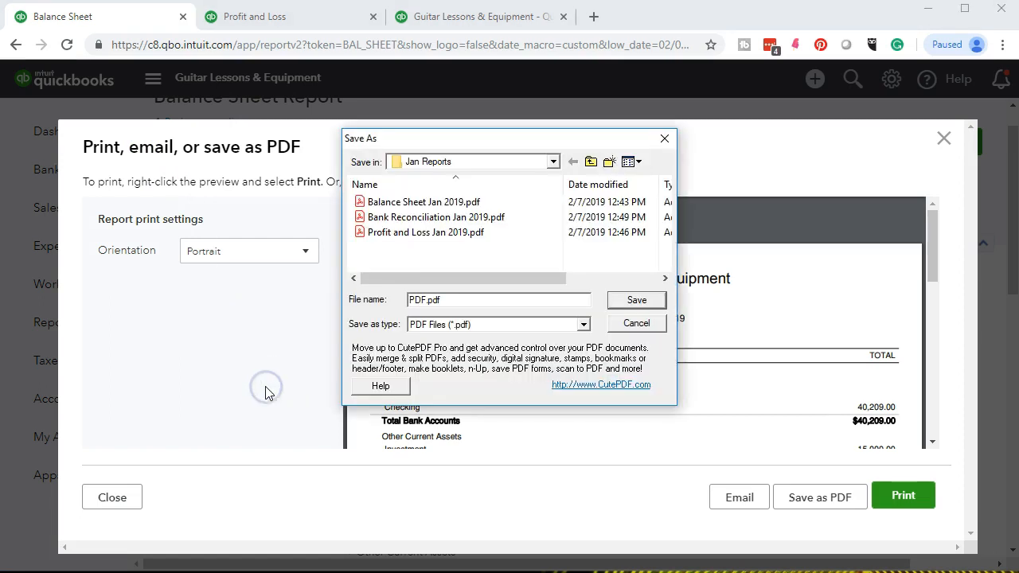
Step: Save the PDF in 2019 > 02.19 > Feb Reports as Balance Sheet Feb 2019 and close the print preview
click(553, 161)
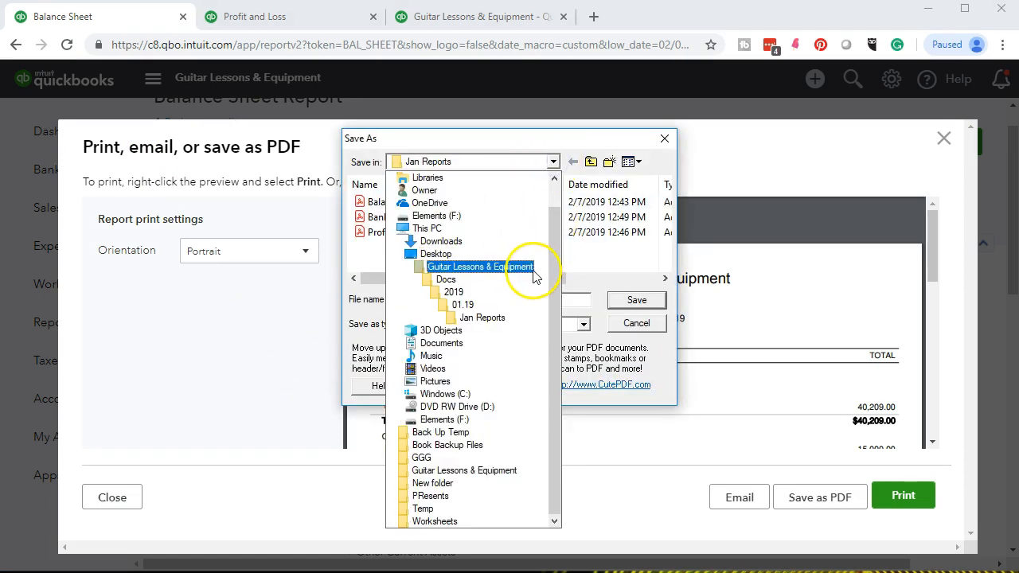
click(533, 295)
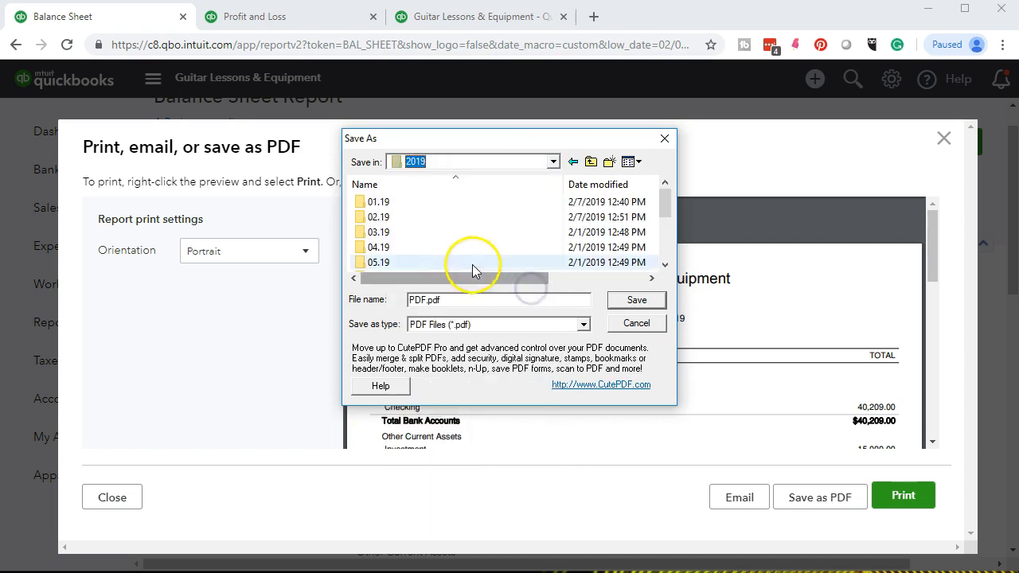
click(377, 218)
double_click(377, 219)
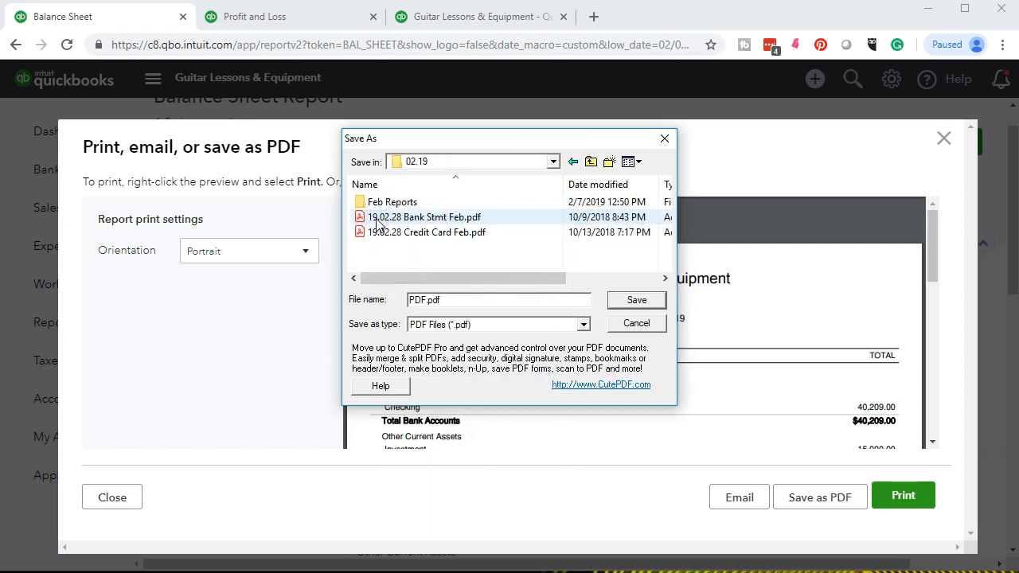
double_click(387, 205)
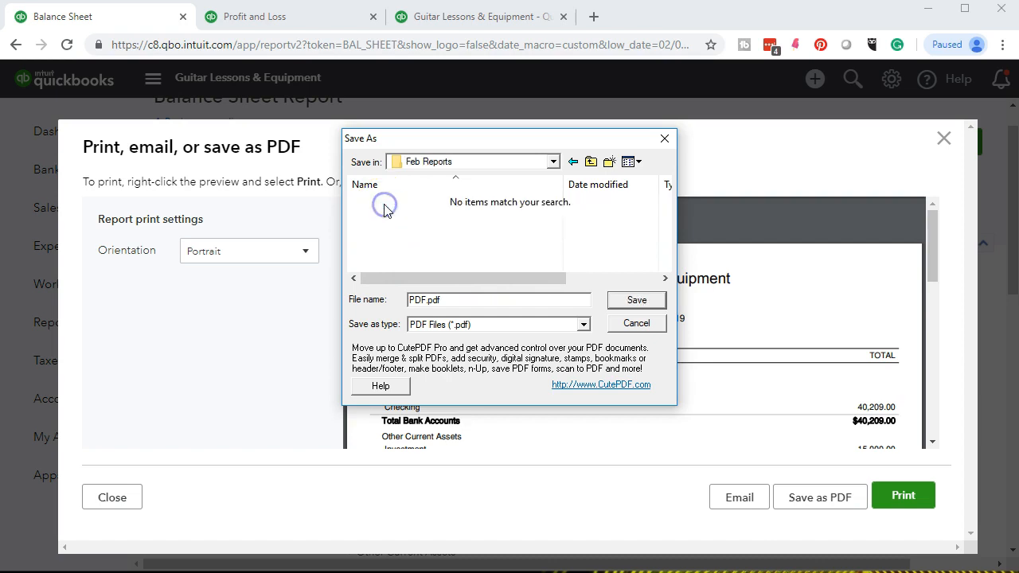
drag(474, 138, 213, 168)
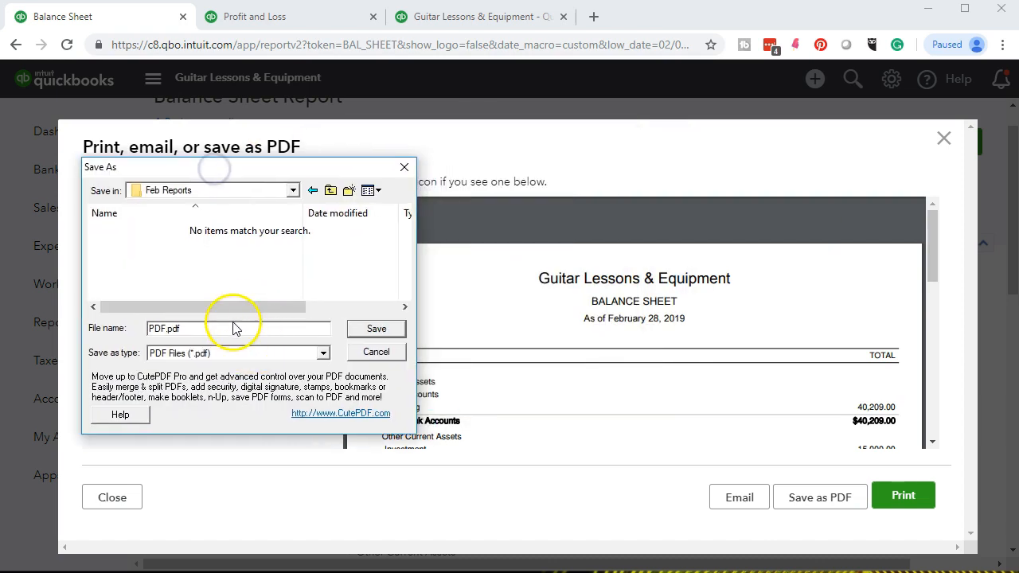
double_click(228, 328)
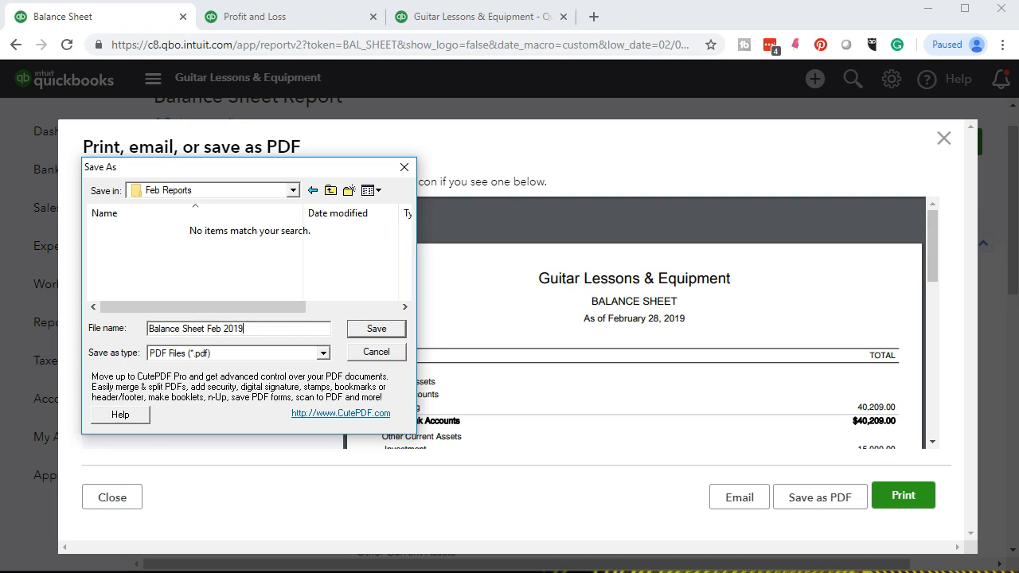
key(Return)
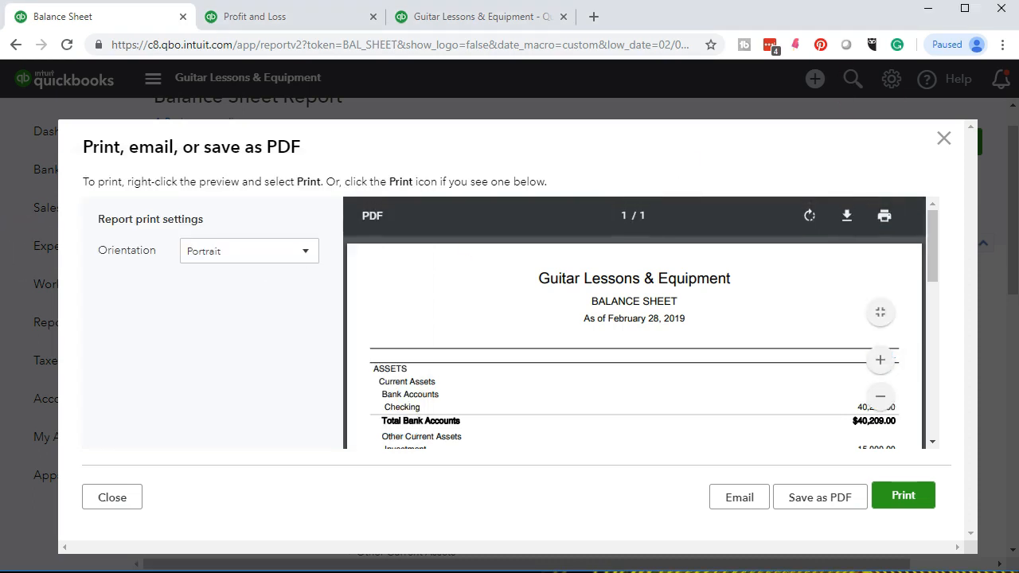
drag(1018, 78, 1018, 48)
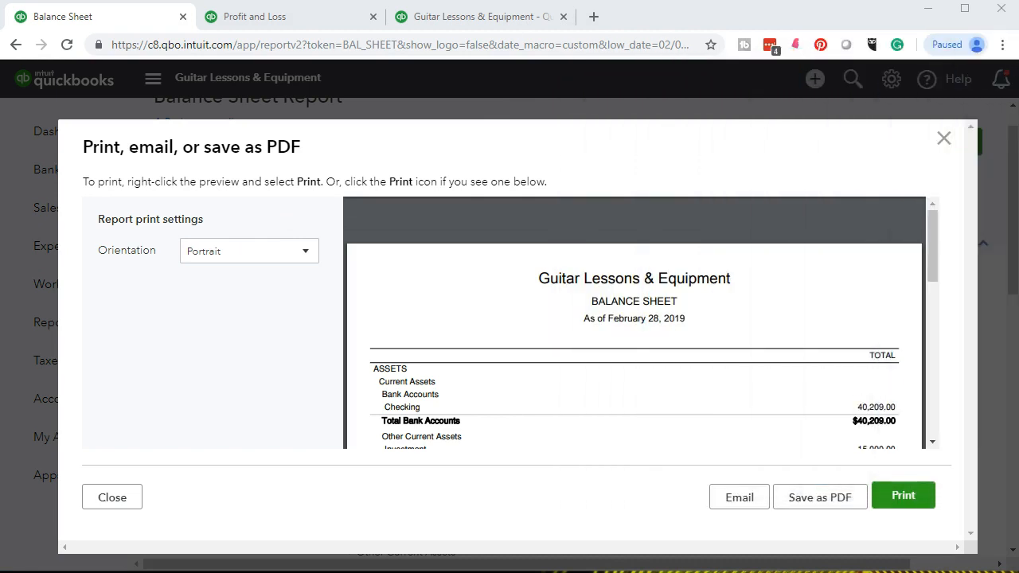
click(945, 138)
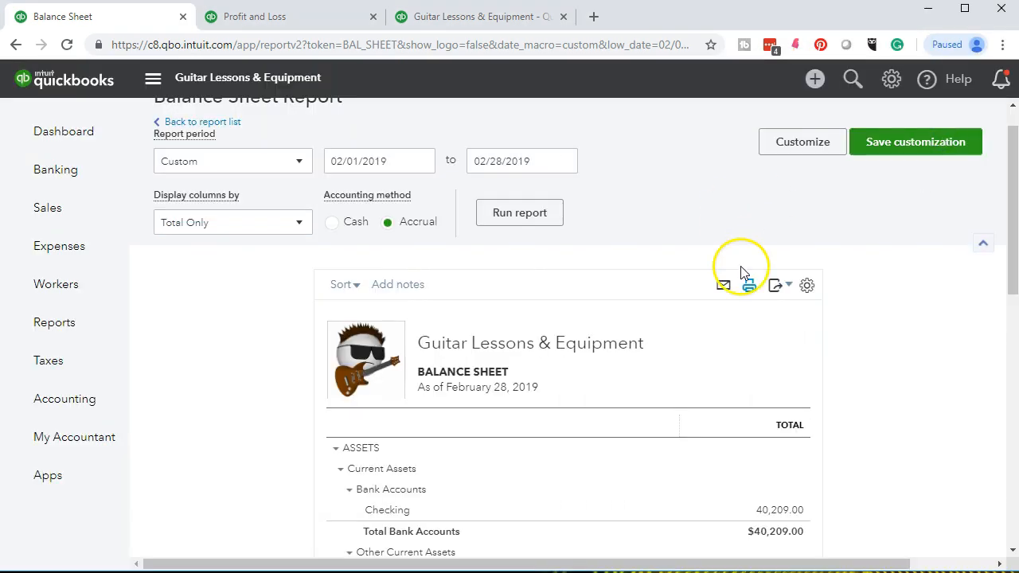
Step: Export the February balance sheet to Excel and place the downloaded workbook in the Feb Reports folder
click(779, 288)
click(711, 316)
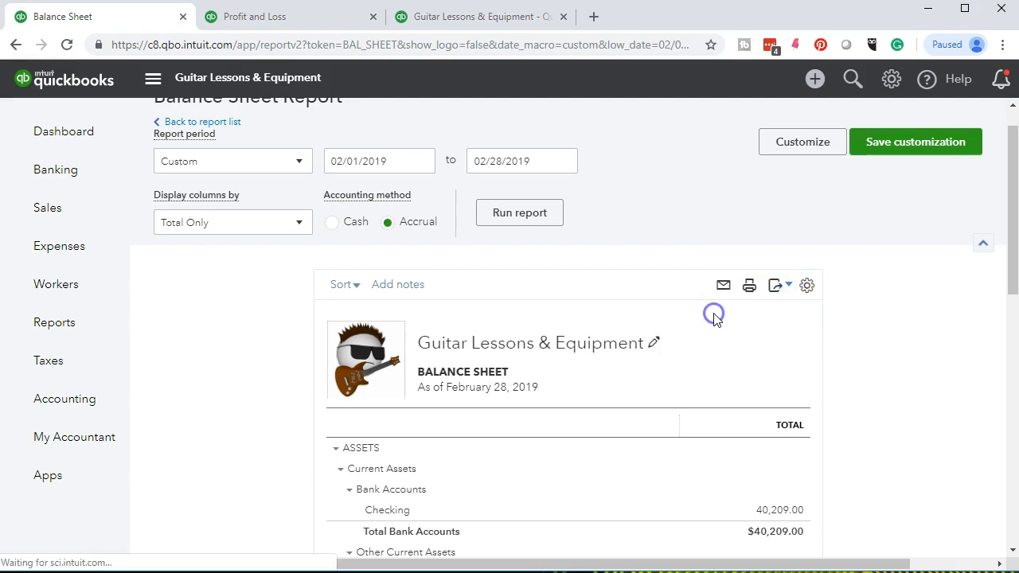
drag(1018, 101, 940, 87)
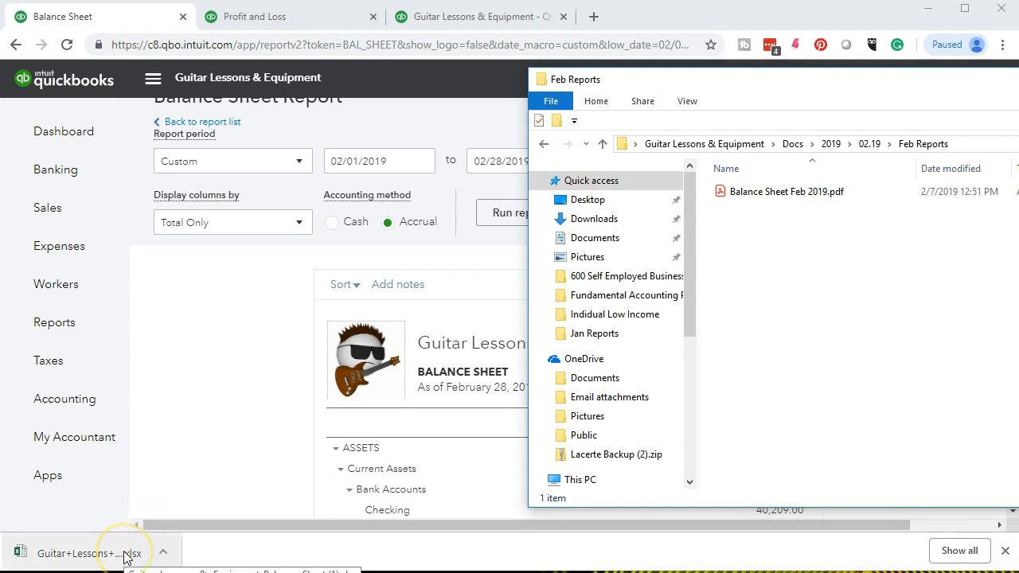
drag(116, 558, 1012, 239)
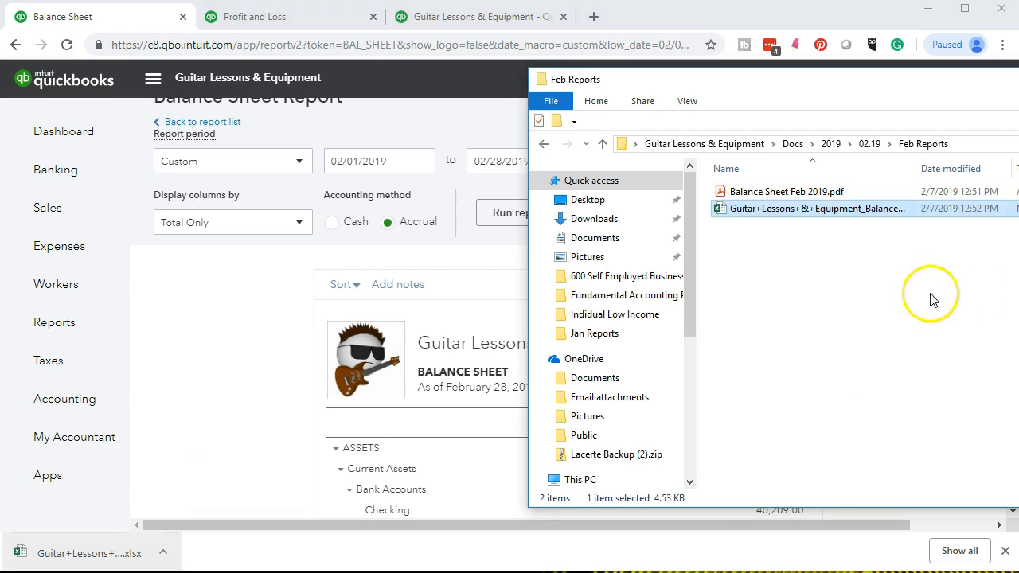
Step: Rename the exported balance sheet workbook in the Feb Reports folder as Balance Sheet Feb 2019 and put the folder window away
click(763, 209)
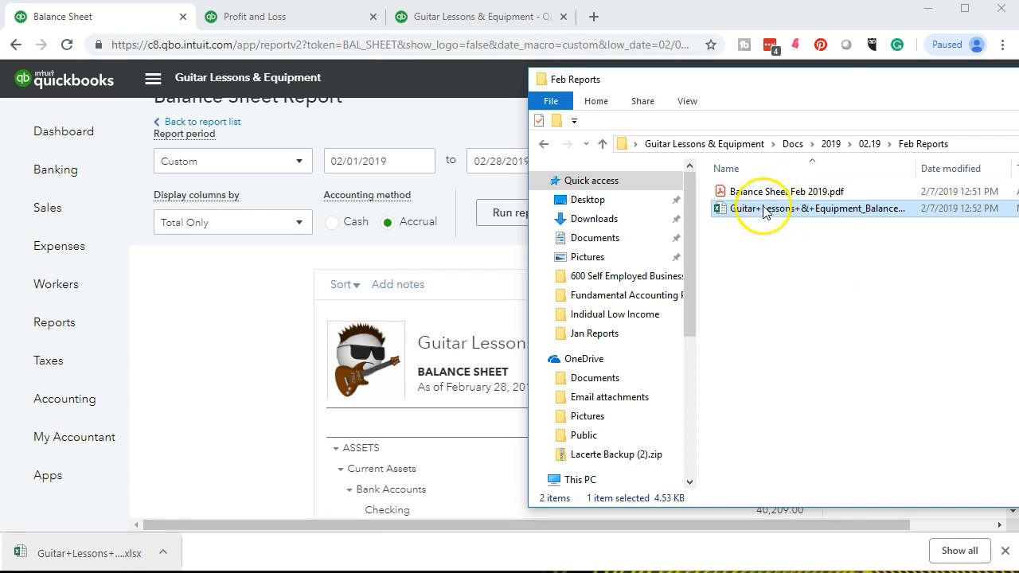
right_click(763, 210)
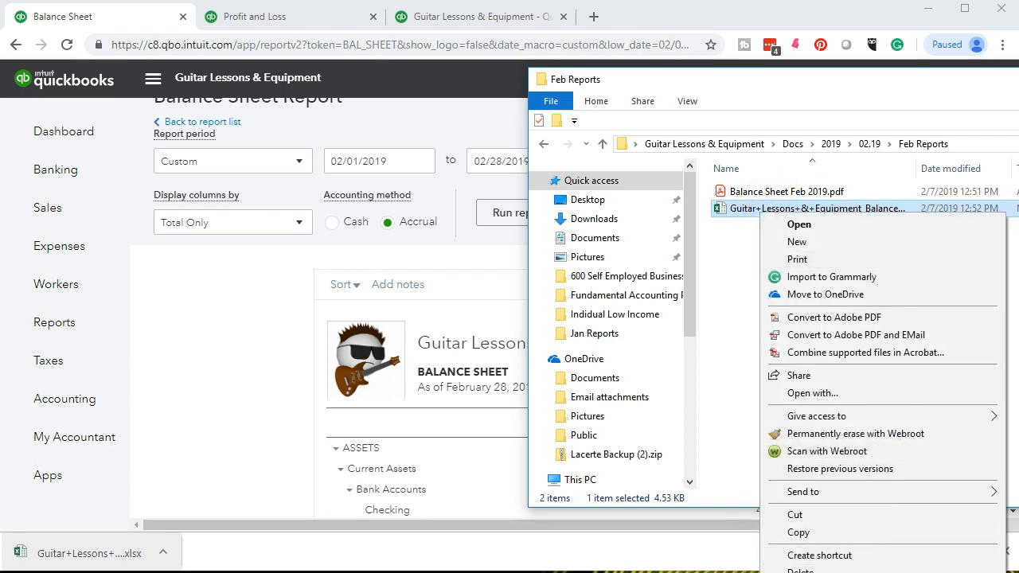
text(mBV)
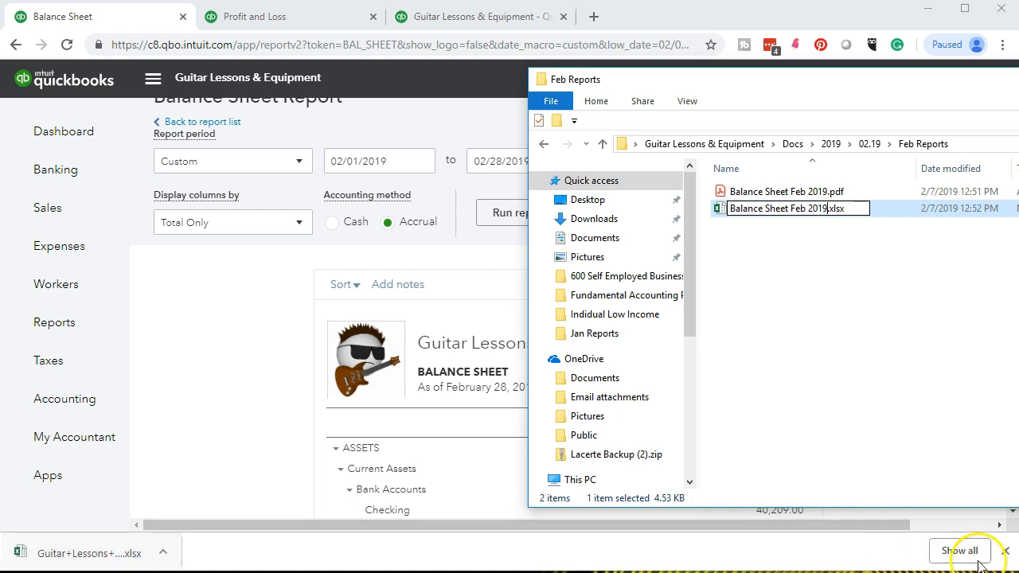
click(771, 344)
click(1003, 73)
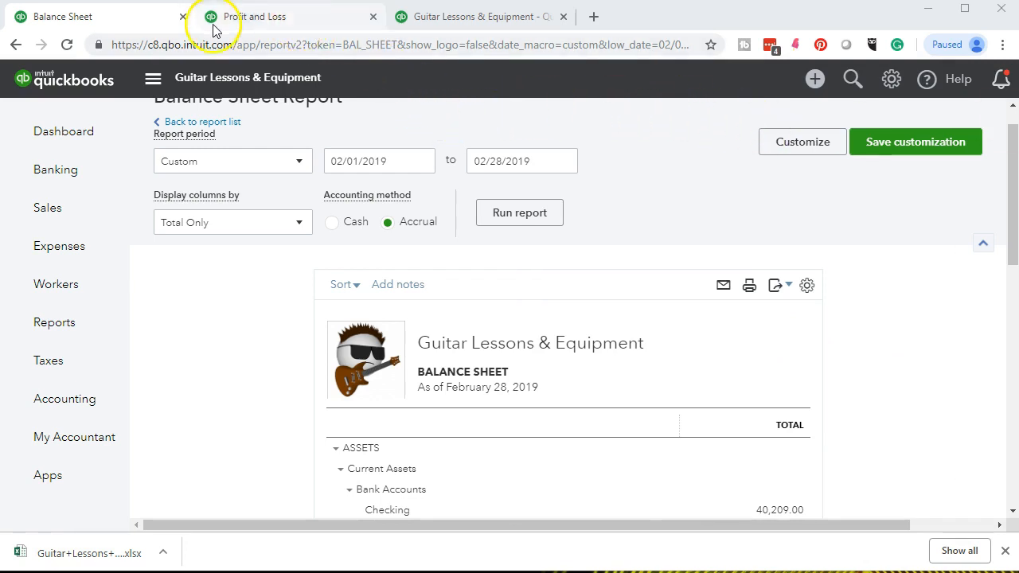
Step: Run the Profit and Loss report for the period 02/01/2019 to 02/28/2019
click(268, 13)
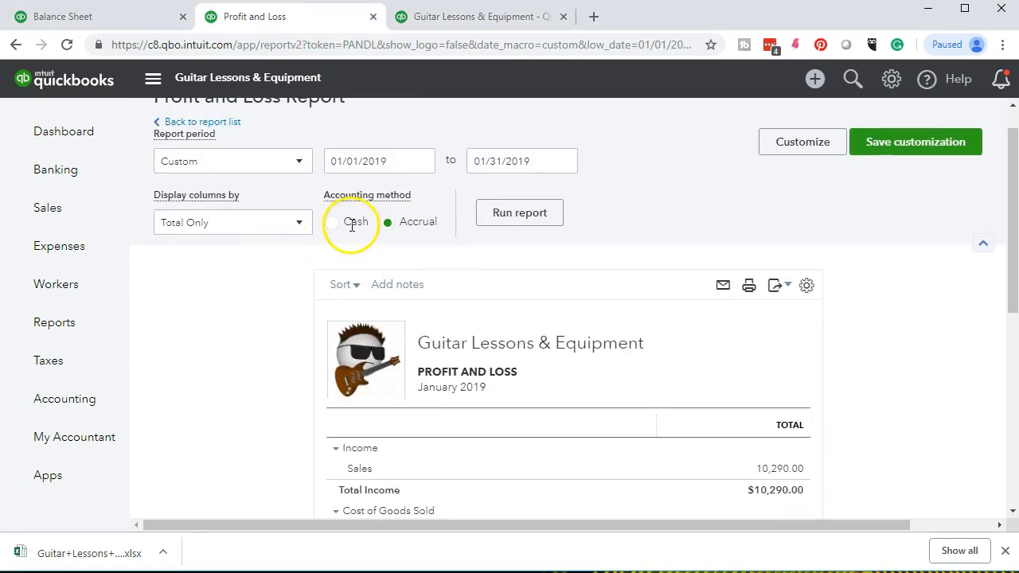
click(405, 161)
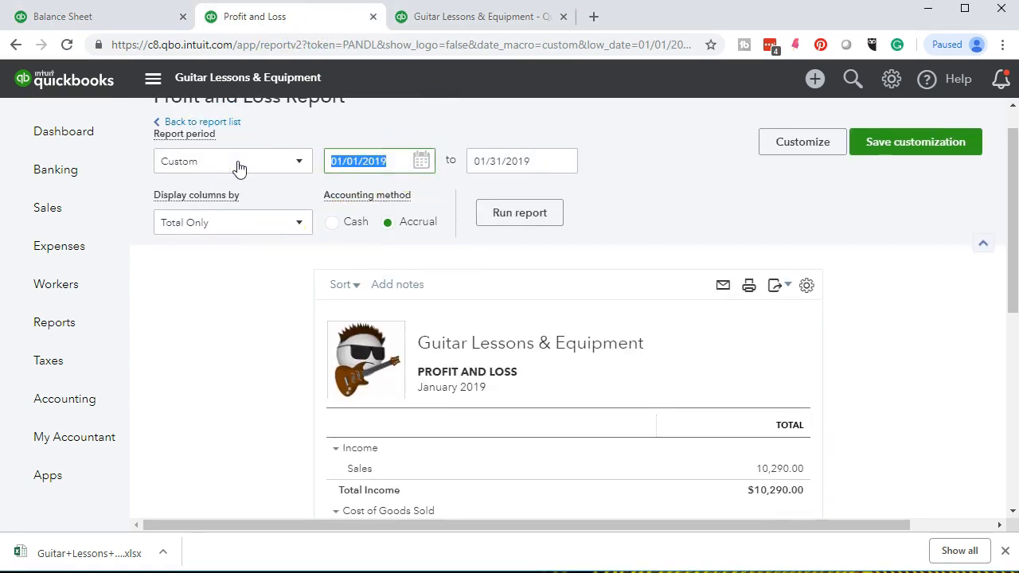
text(021)
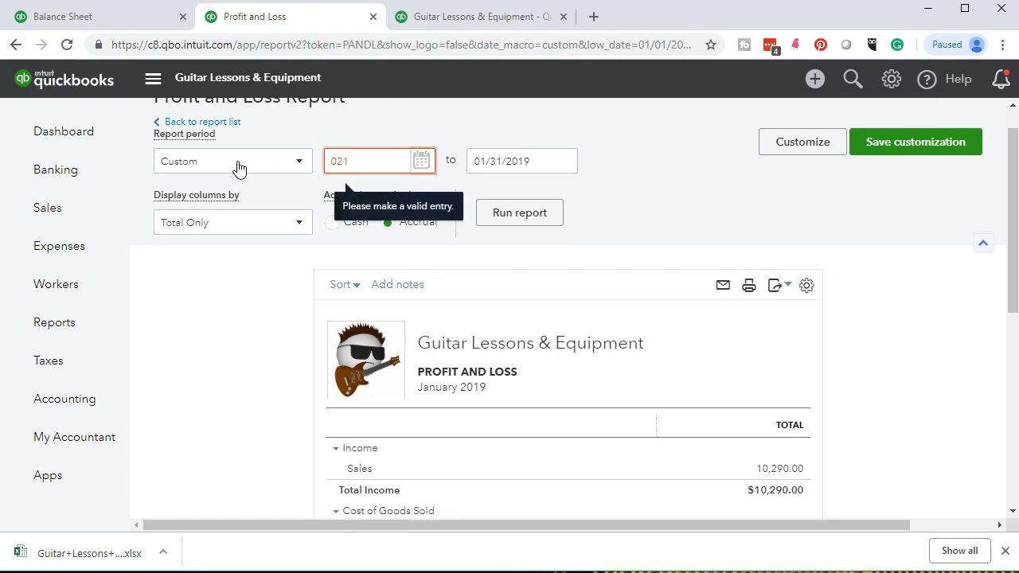
key(BackSpace)
text(0119)
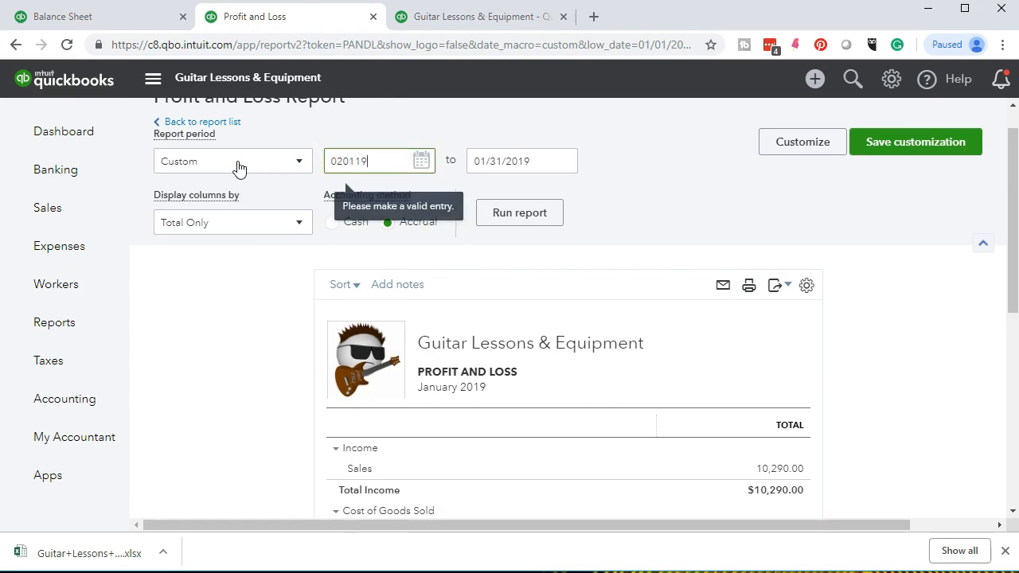
key(Tab)
text(02/28/2019)
key(Tab)
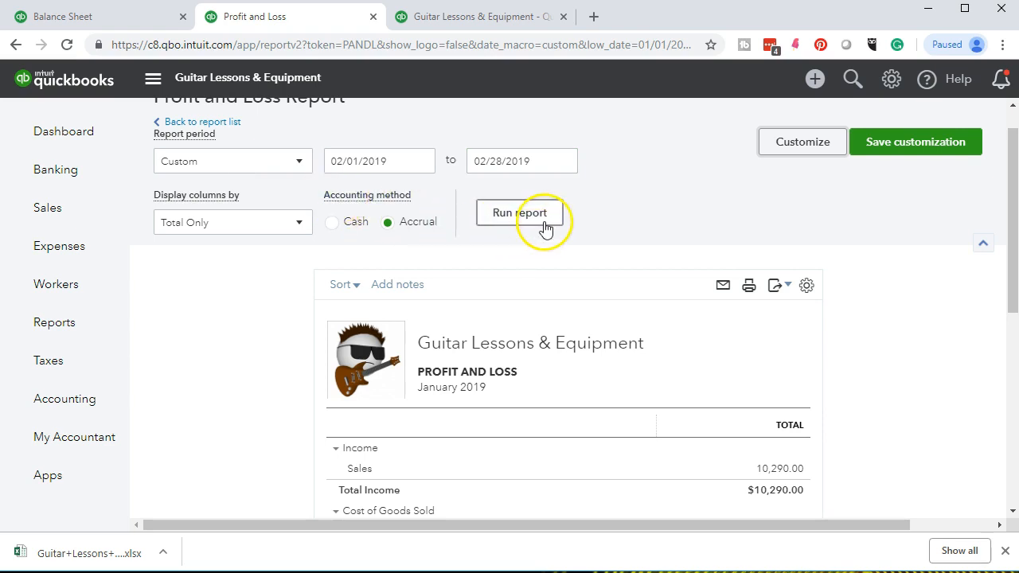
click(519, 213)
scroll(658, 234, down, 2)
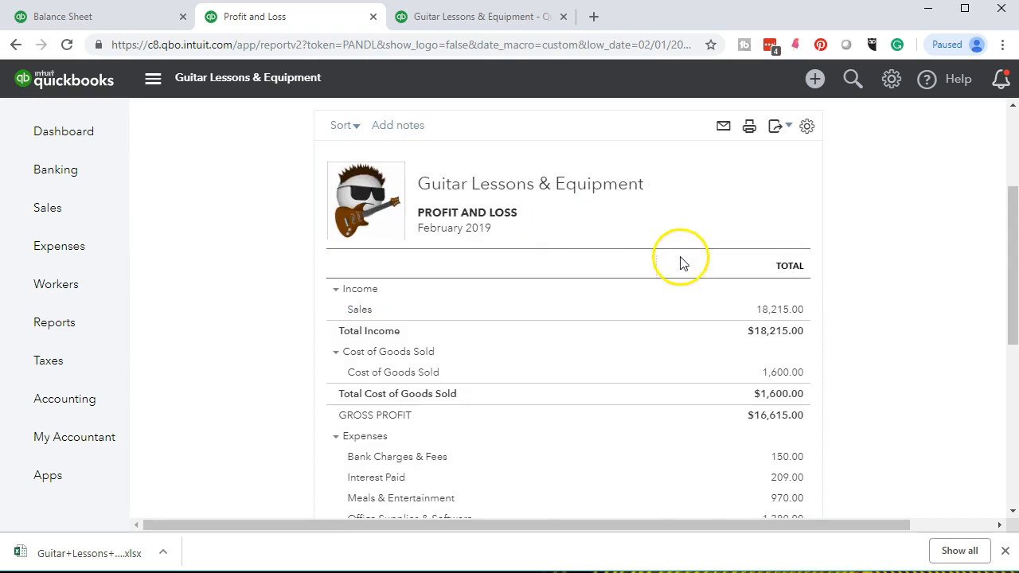
Step: Print the February profit and loss report in portrait orientation to CutePDF Writer
scroll(685, 266, up, 1)
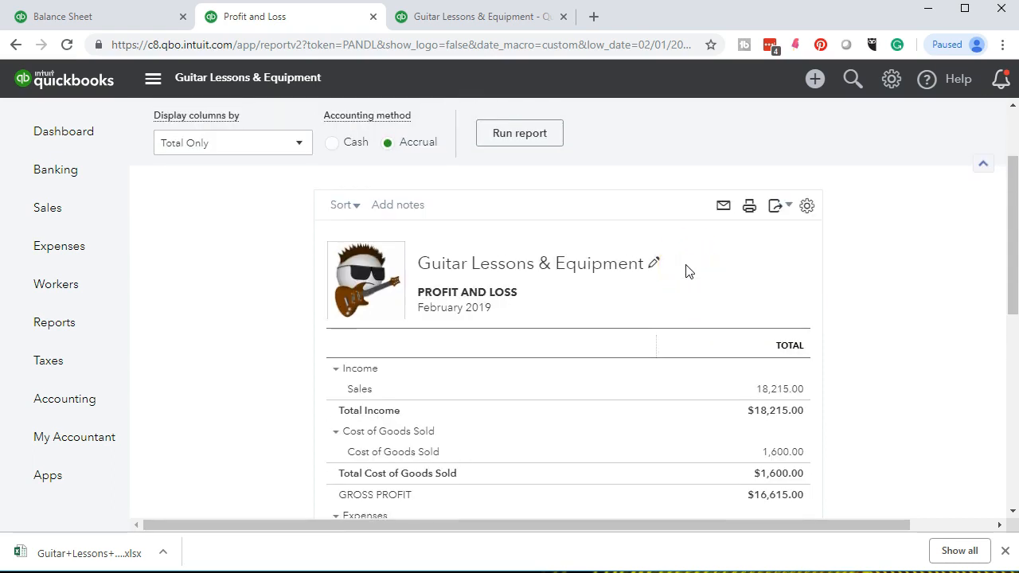
click(751, 206)
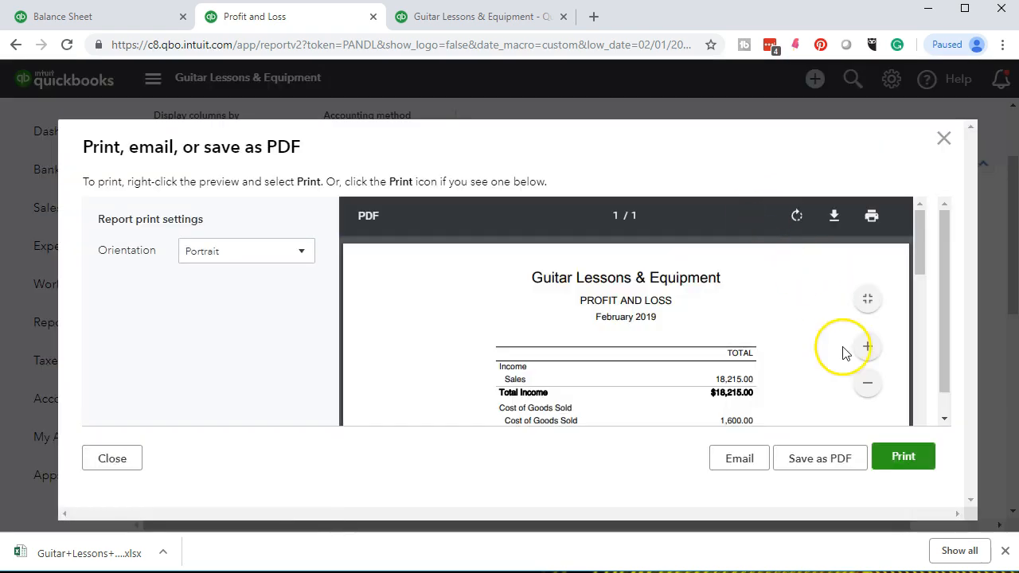
click(903, 456)
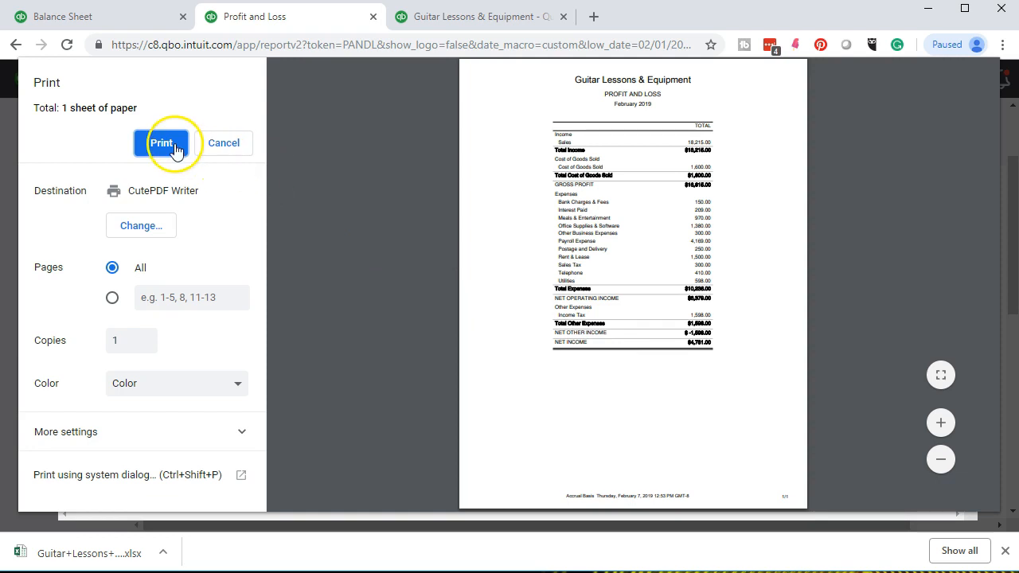
click(174, 149)
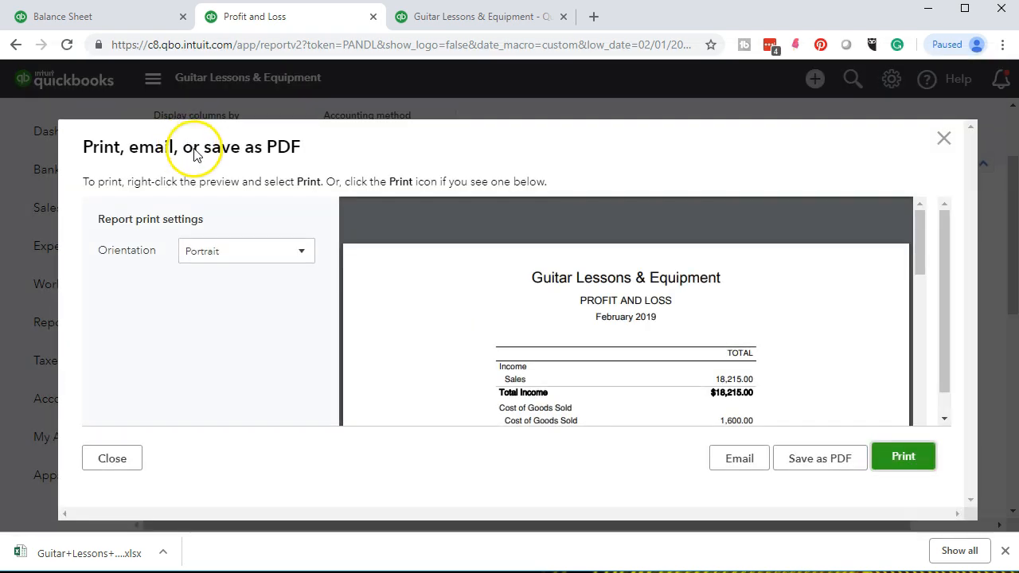
click(436, 332)
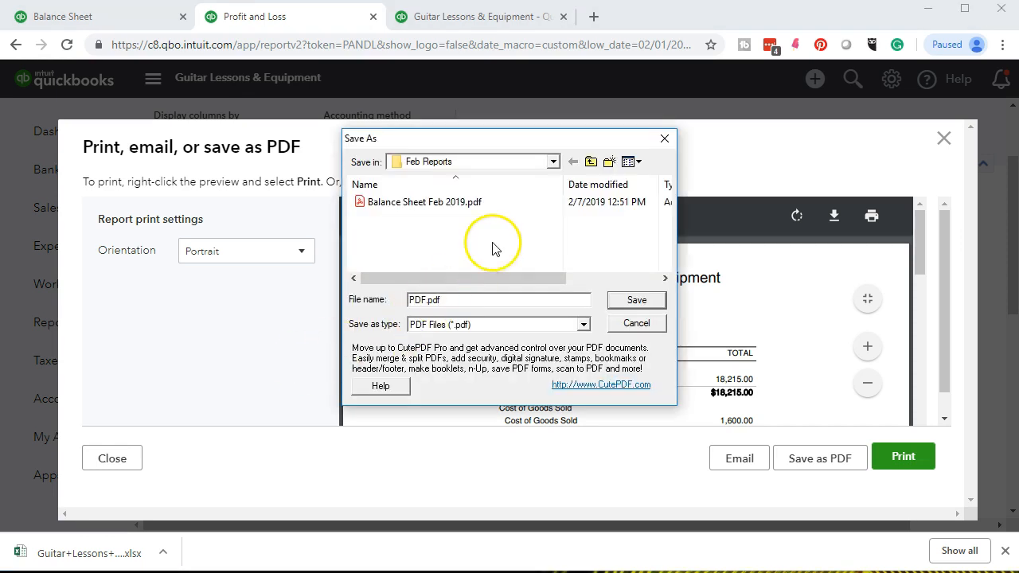
Step: Save the PDF in Feb Reports as Profit and Loss Feb 2019 and close the print preview
click(341, 298)
drag(459, 146, 249, 158)
text(Profit and Loss Feb 2019)
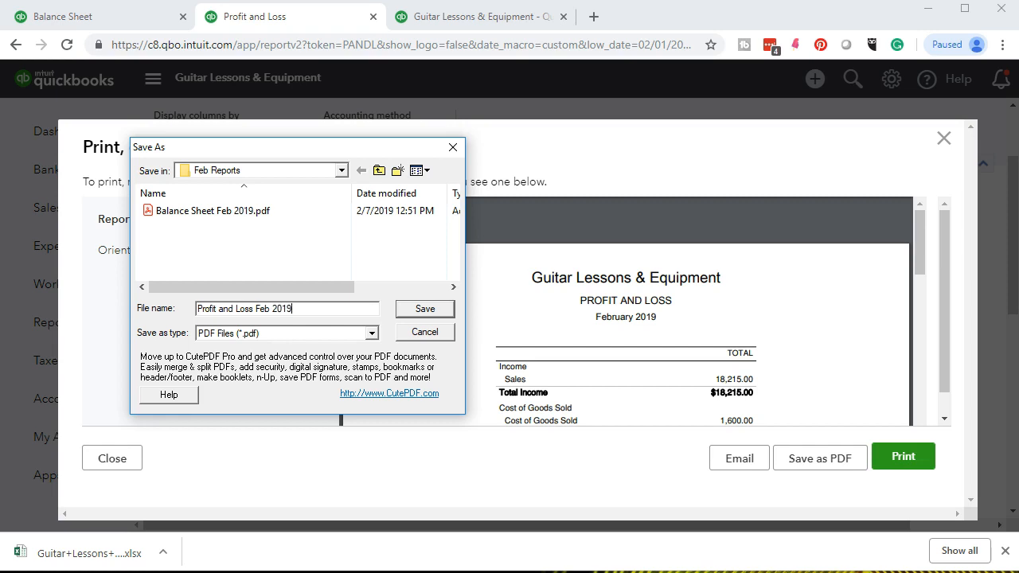
key(Return)
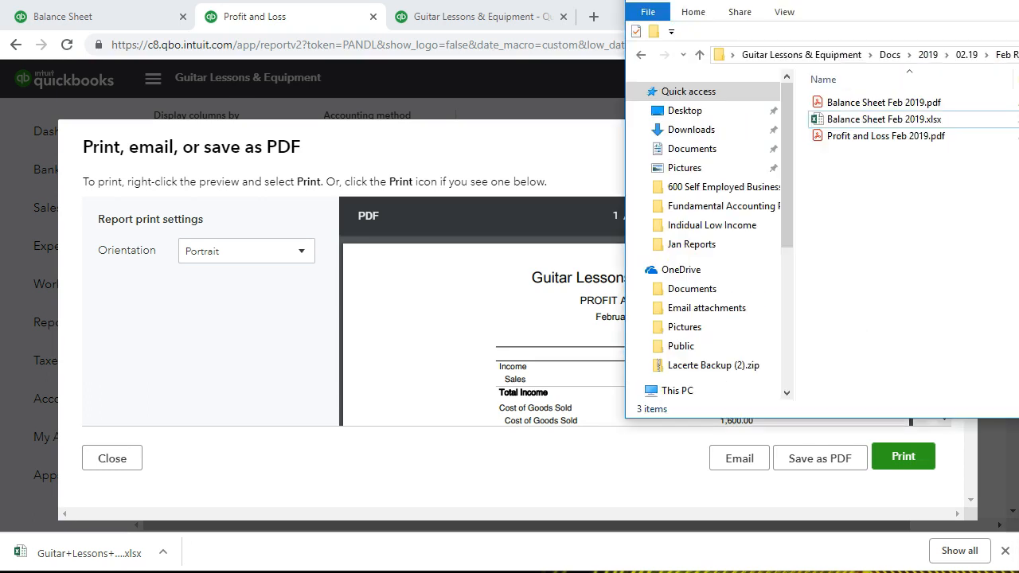
drag(905, 72, 1018, 79)
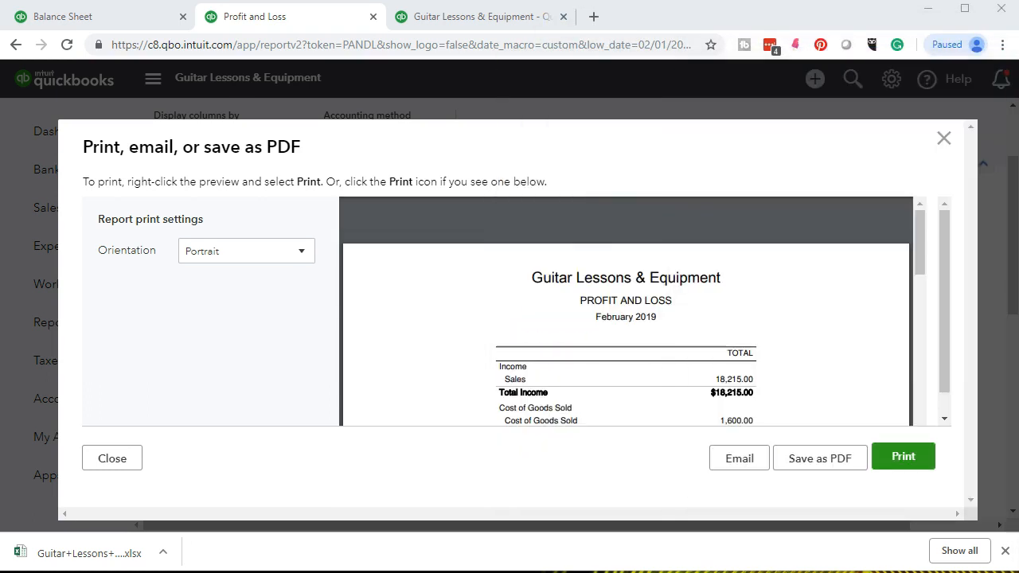
click(944, 139)
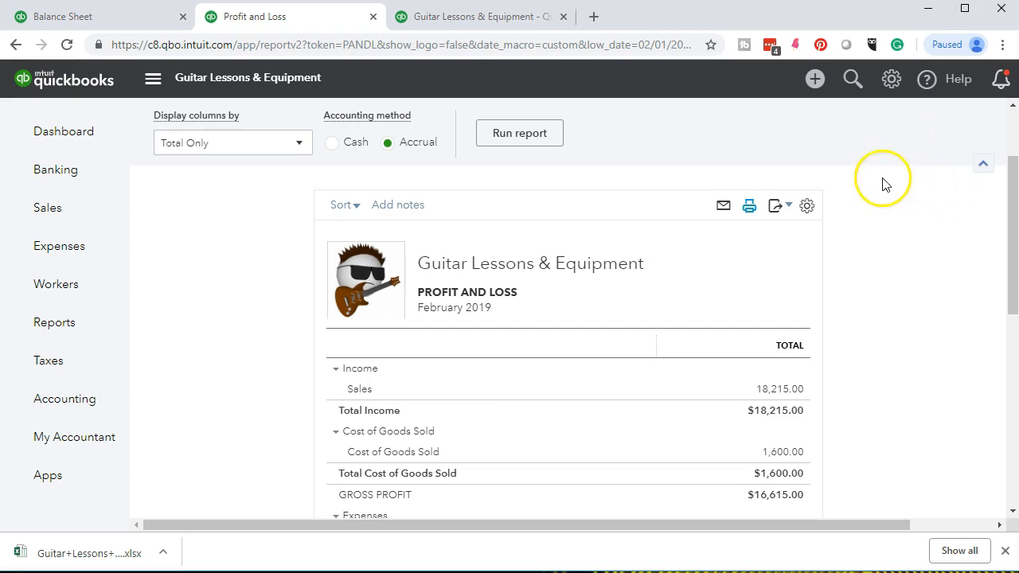
Step: Export the February profit and loss report to Excel and place the downloaded workbook in the Feb Reports folder
click(781, 207)
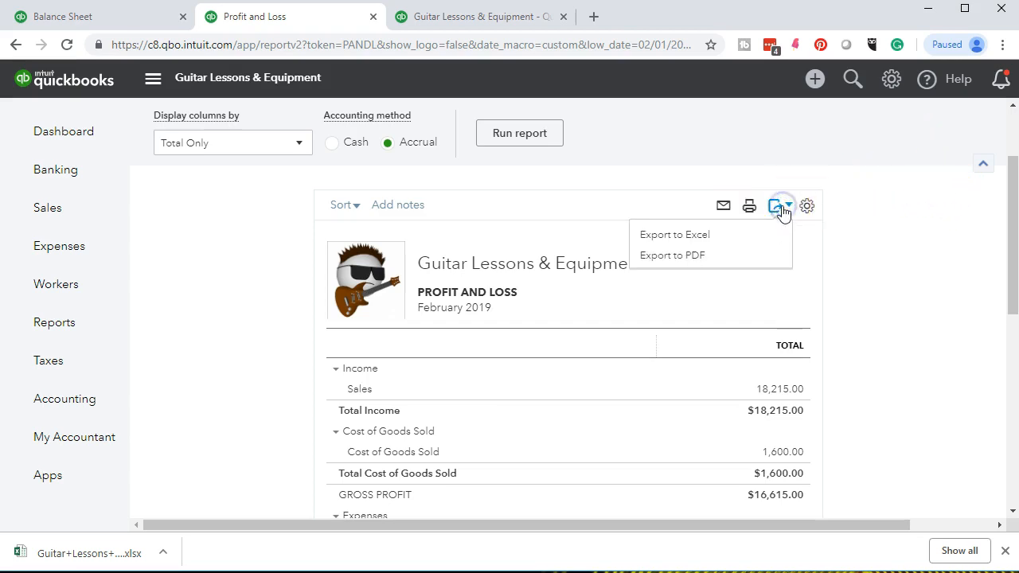
click(718, 236)
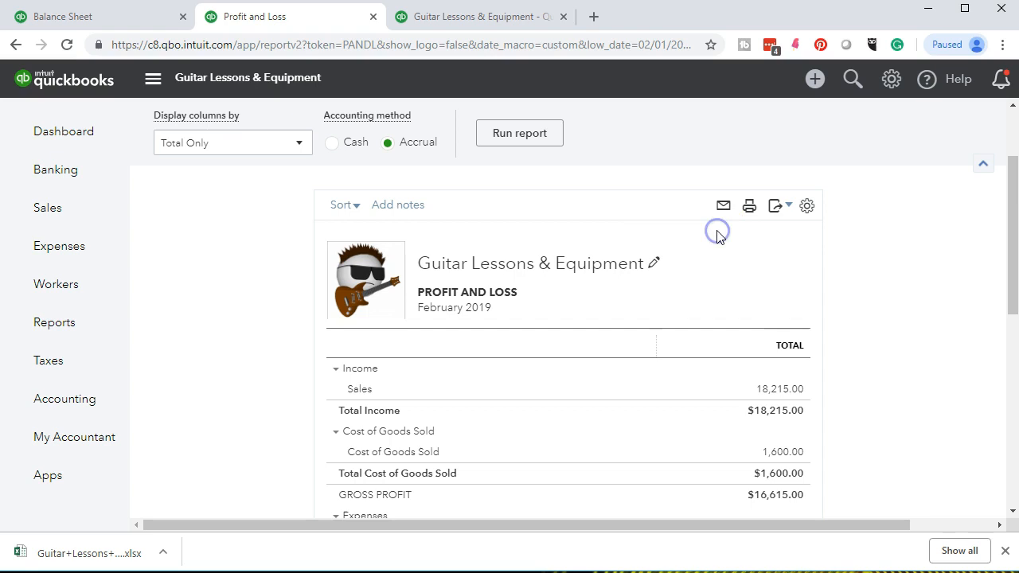
click(75, 555)
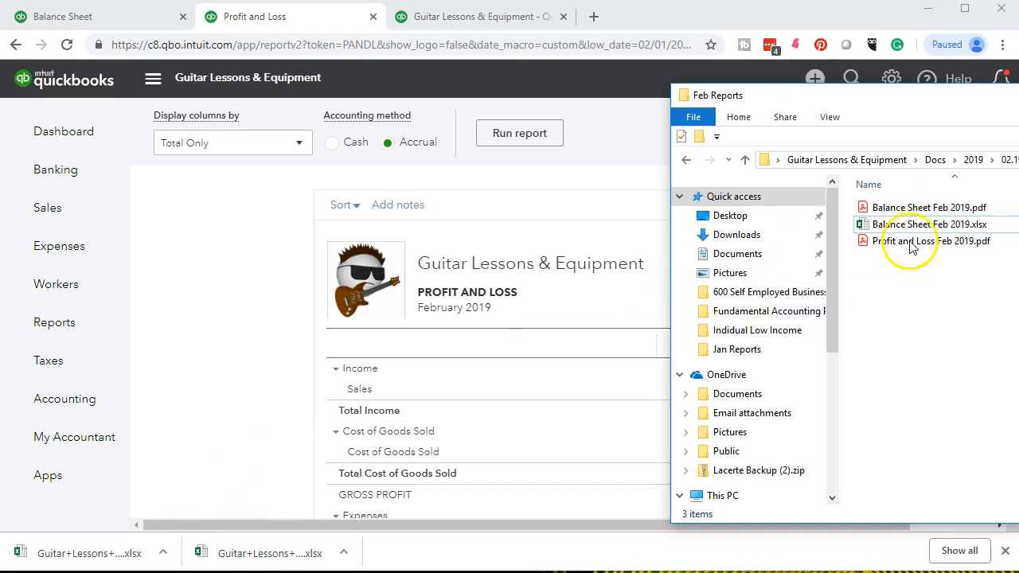
drag(82, 555, 1018, 295)
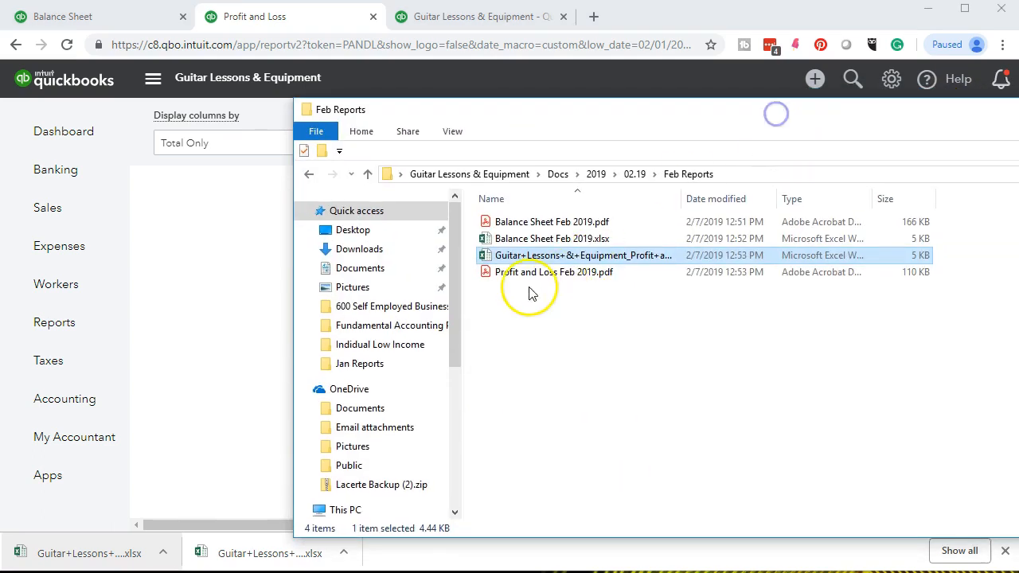
Step: Rename the exported profit and loss workbook as Profit and Loss Feb 2019 and move the folder window out of the way
right_click(523, 255)
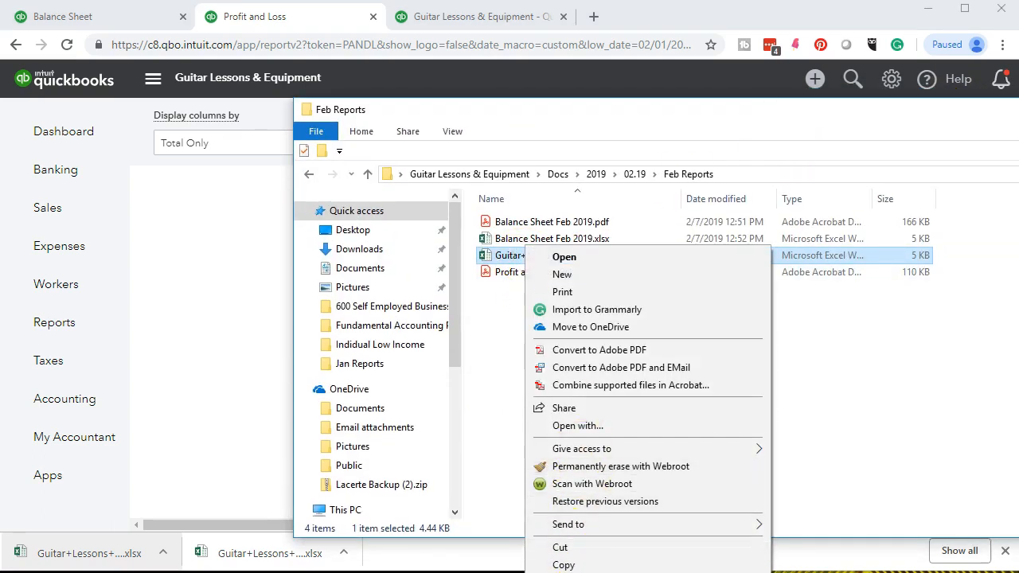
click(575, 572)
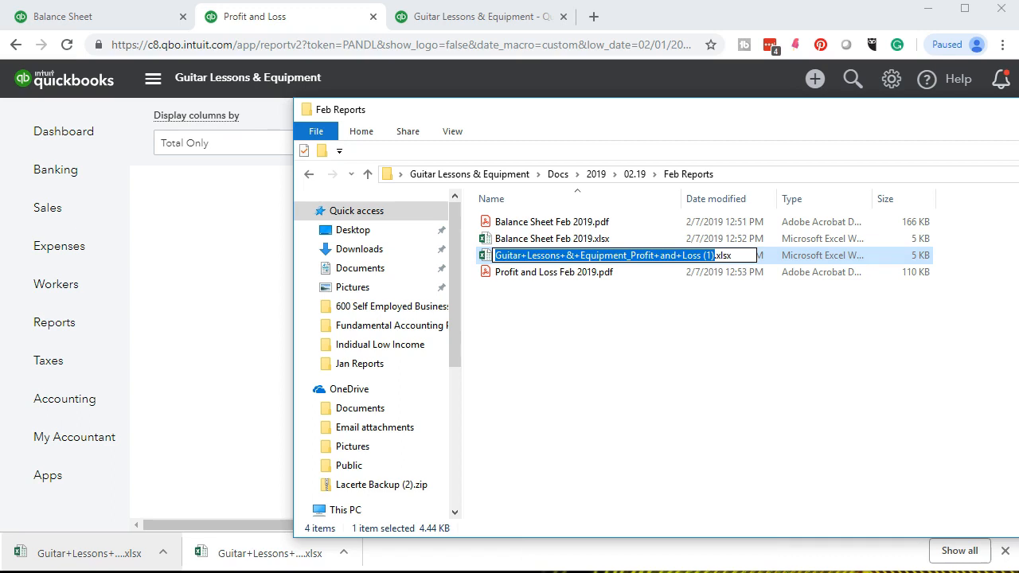
text(Profit and Loss Feb  2019)
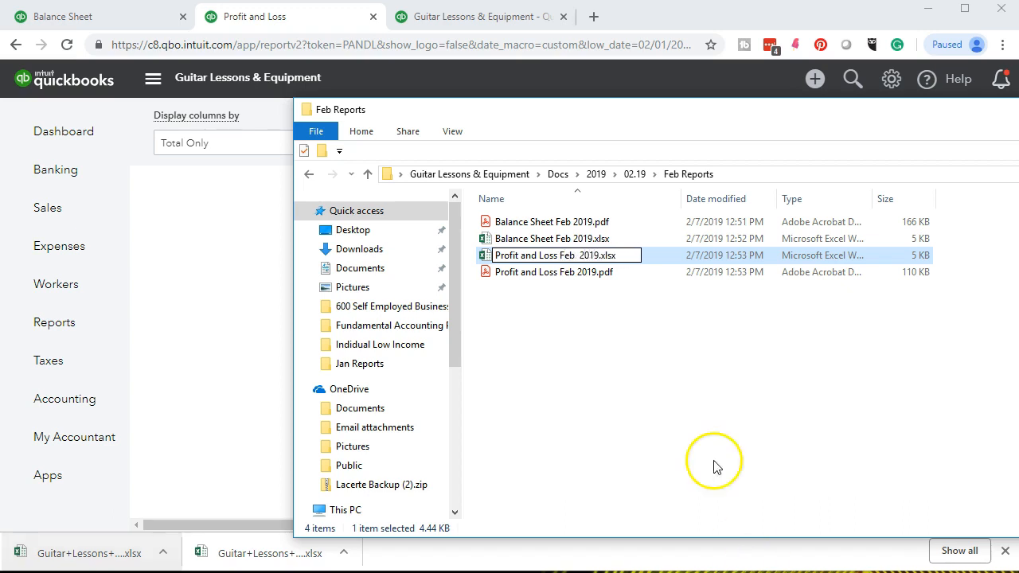
click(576, 357)
drag(590, 118, 1018, 40)
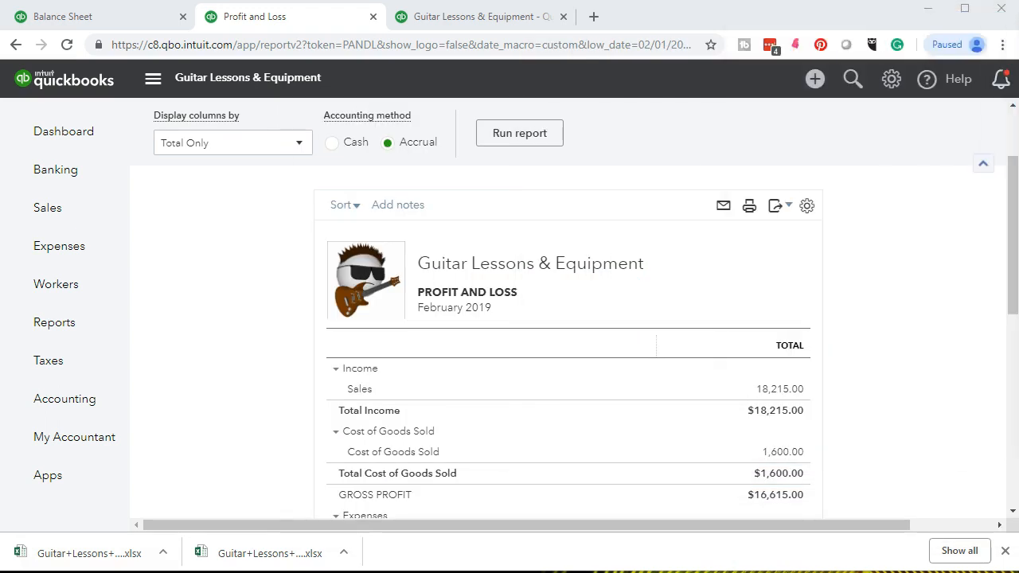
Step: Find Reconciliation Reports by searching the reports for "rec" and open the Checking account report for the statement ending 02/28/2019
click(458, 20)
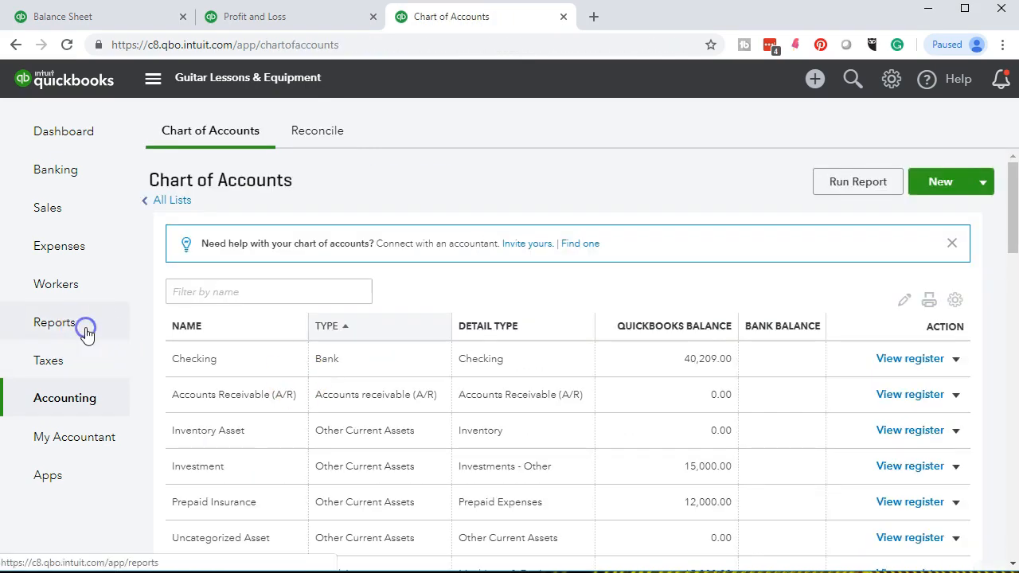
click(85, 331)
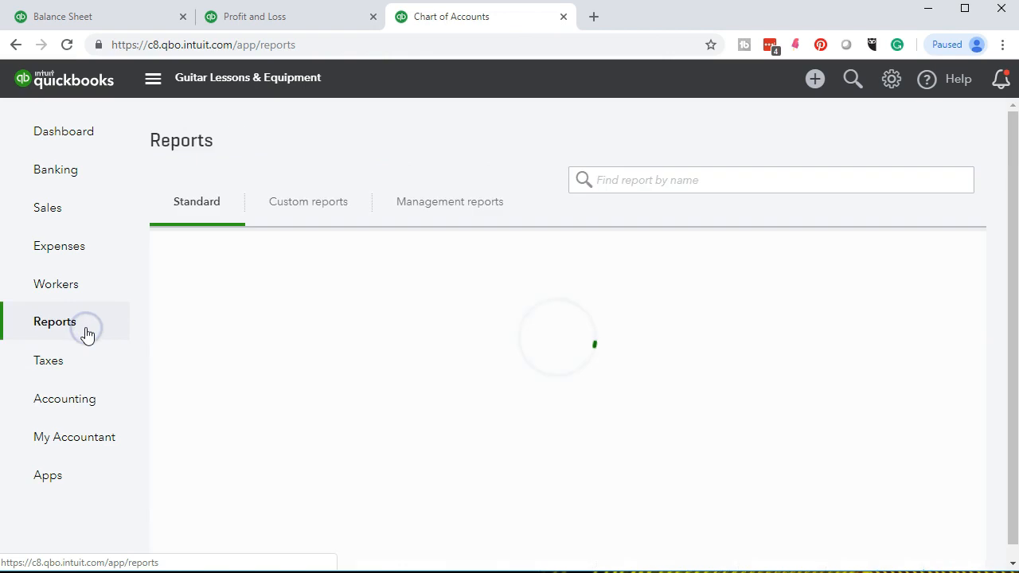
click(640, 223)
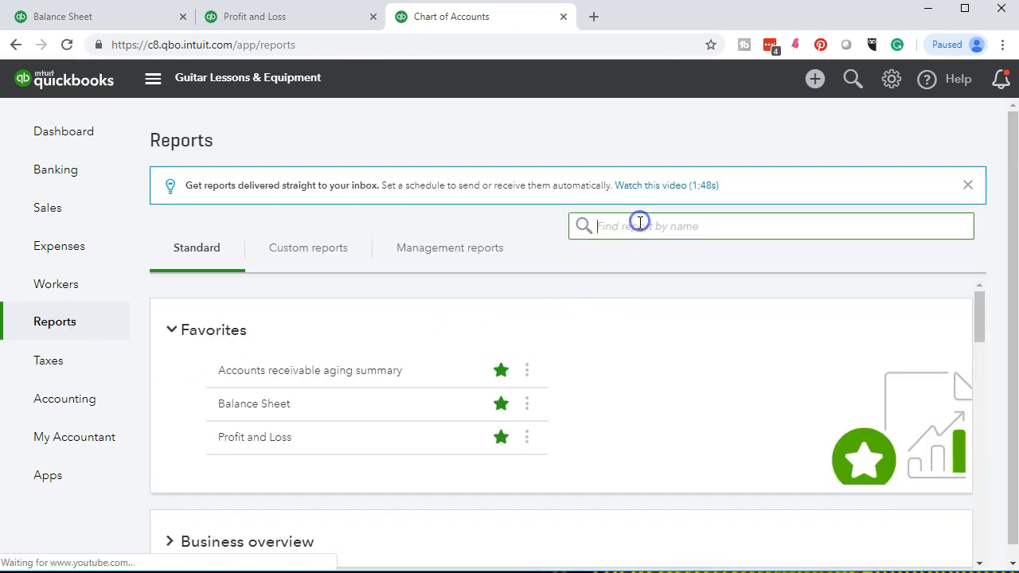
text(rec)
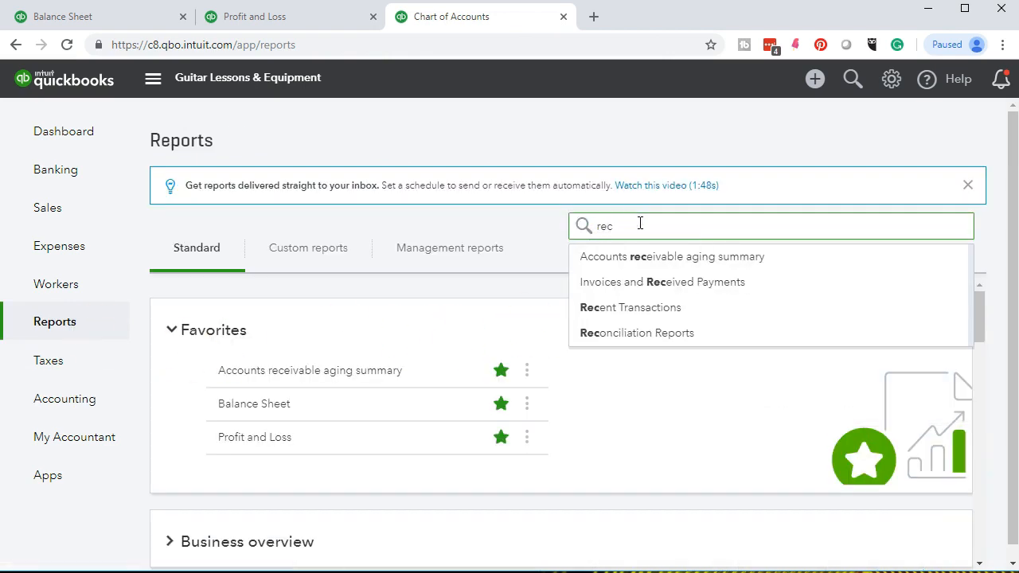
click(642, 334)
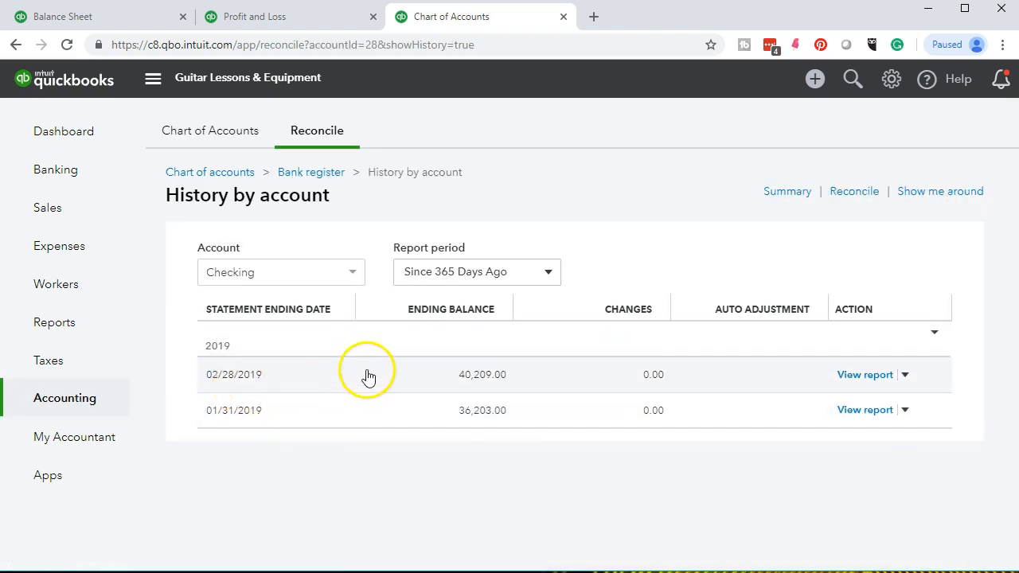
click(864, 374)
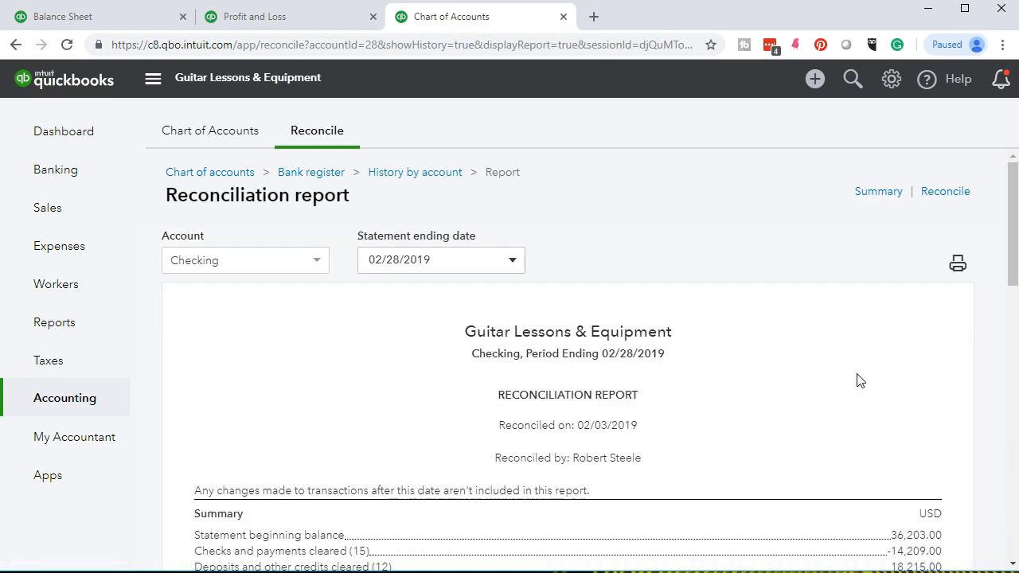
Step: Print the Checking reconciliation report to PDF and save it in Feb Reports as Bank Reconciliation Feb 2019
click(958, 267)
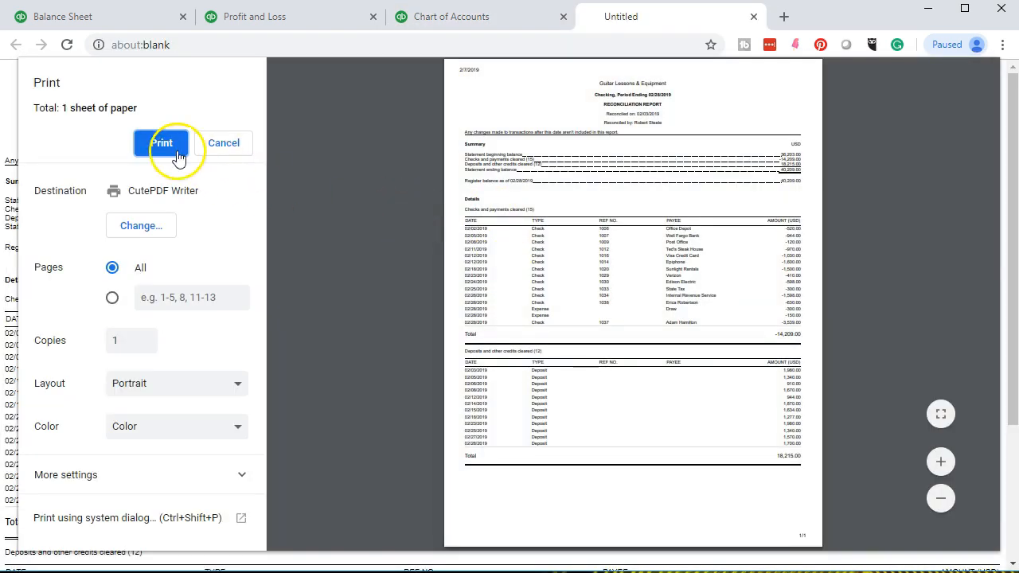
click(163, 142)
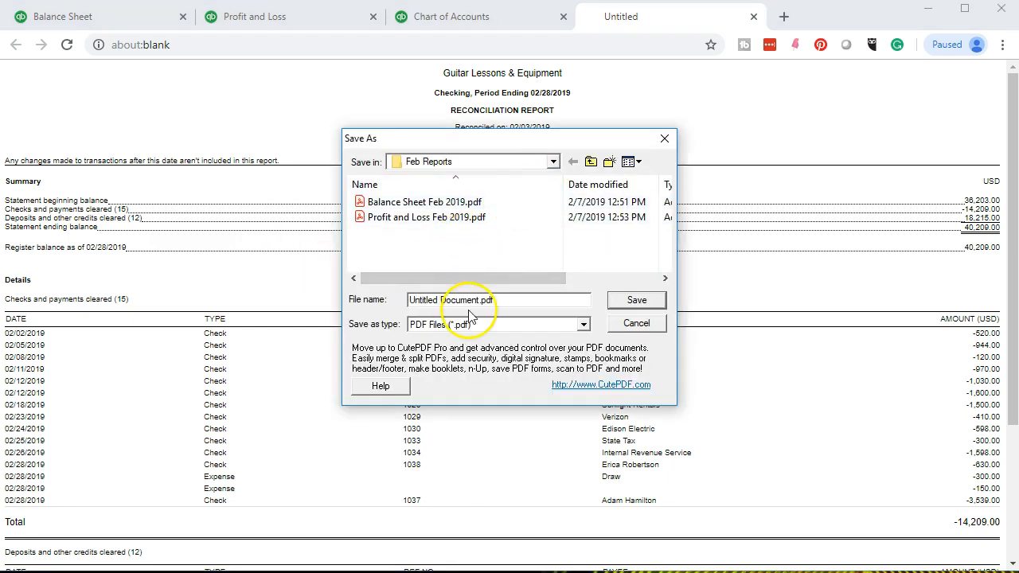
click(515, 302)
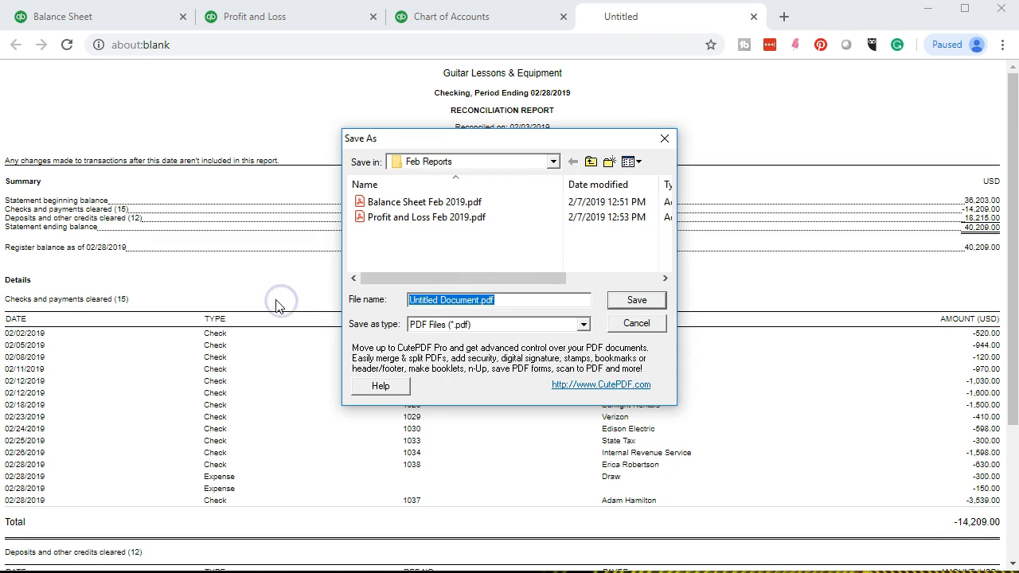
text(Bank Reconciliation)
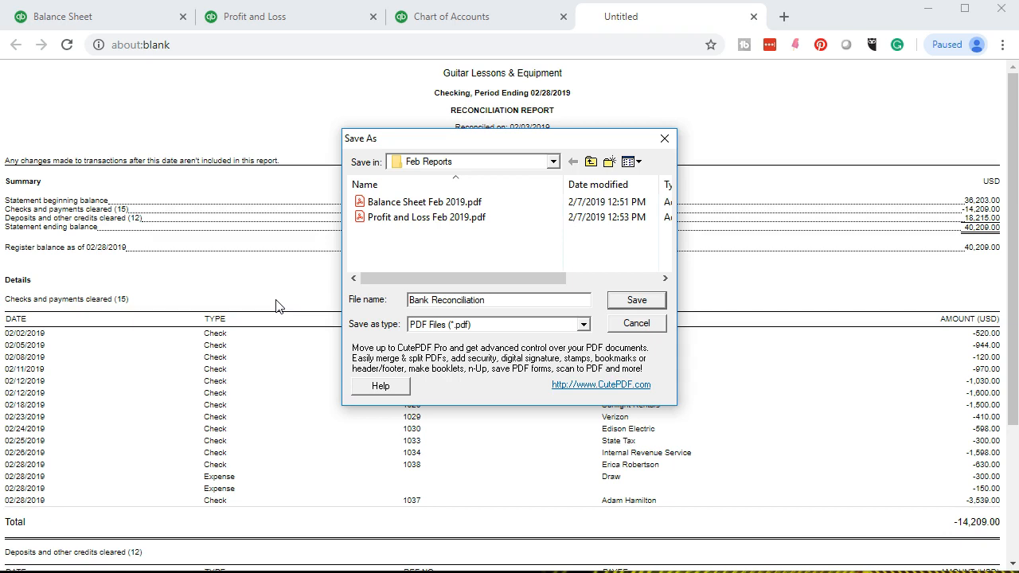
drag(512, 139, 508, 172)
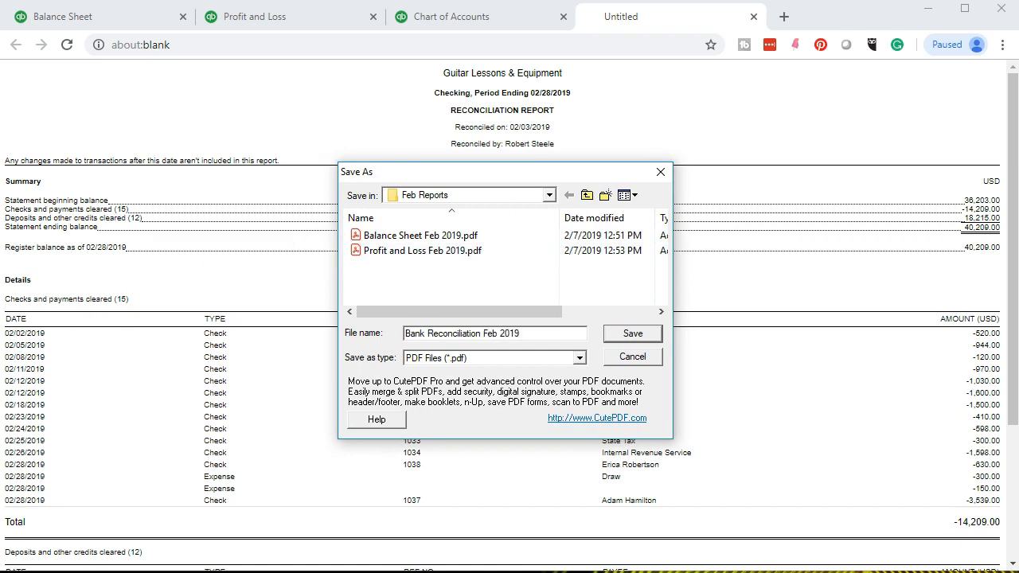
key(Return)
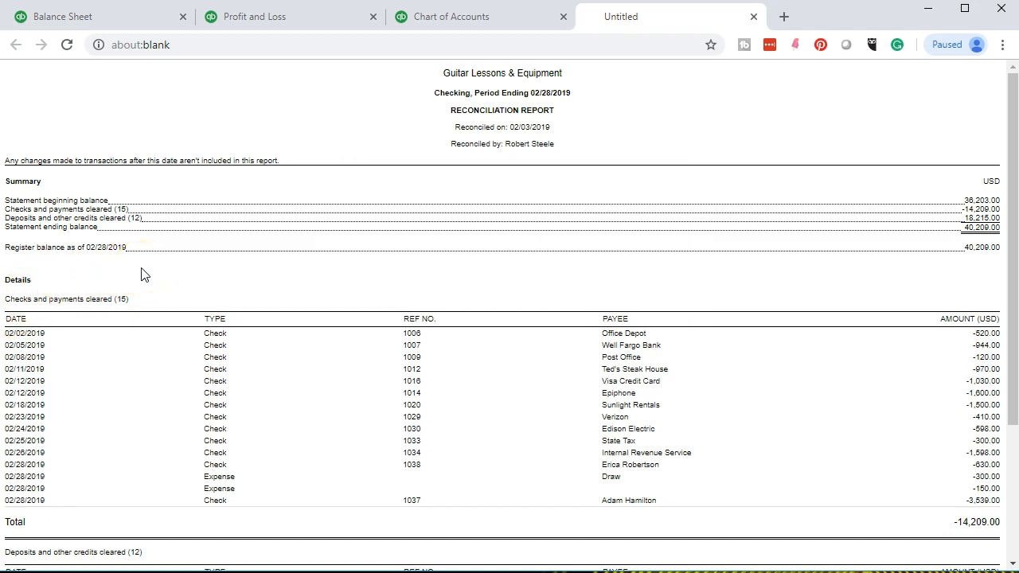
Step: Review the saved February files in the Feb Reports folder window, and move the window out of the way
drag(1018, 32, 563, 109)
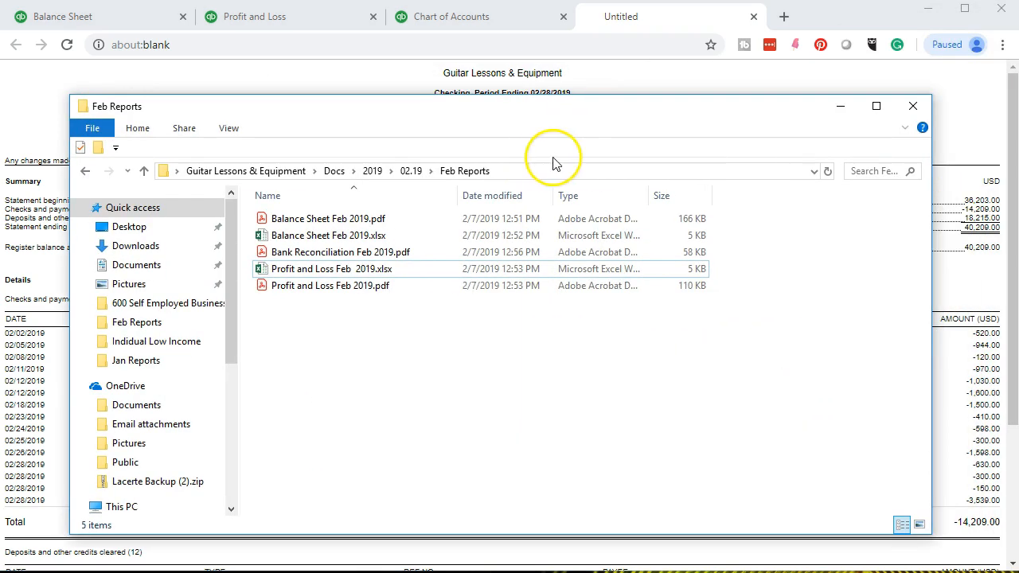
drag(653, 94, 637, 27)
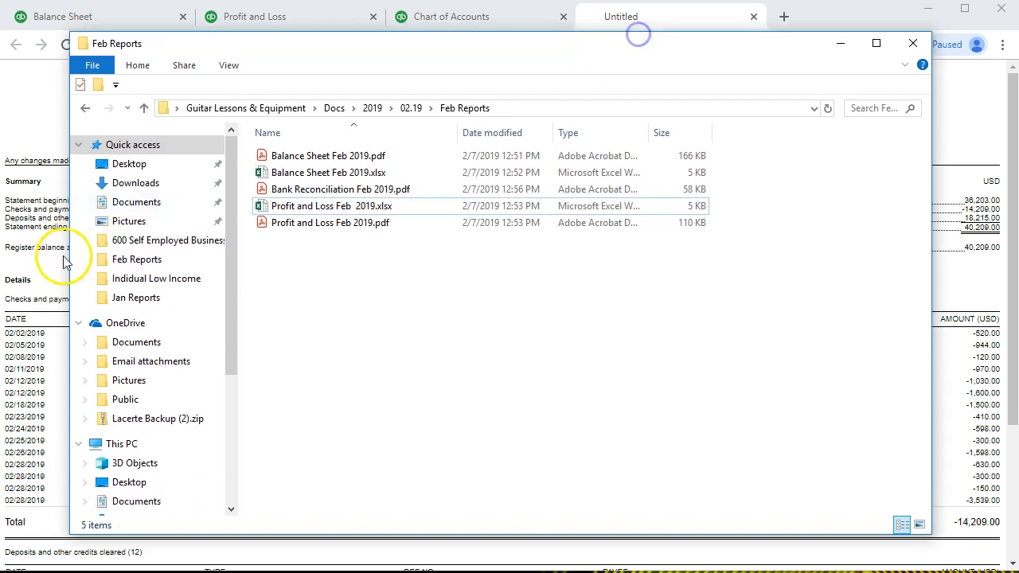
drag(56, 267, 19, 266)
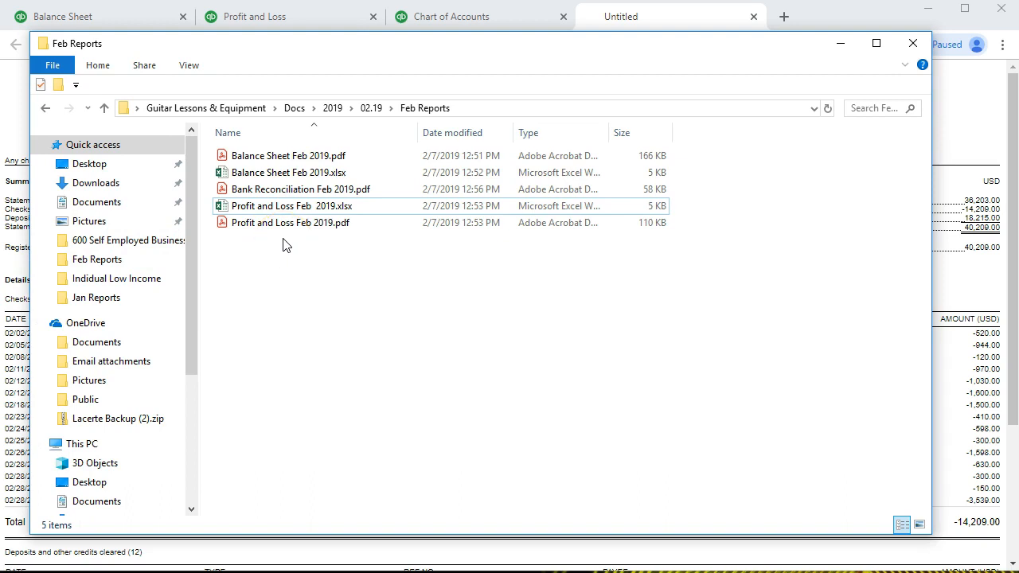
click(274, 208)
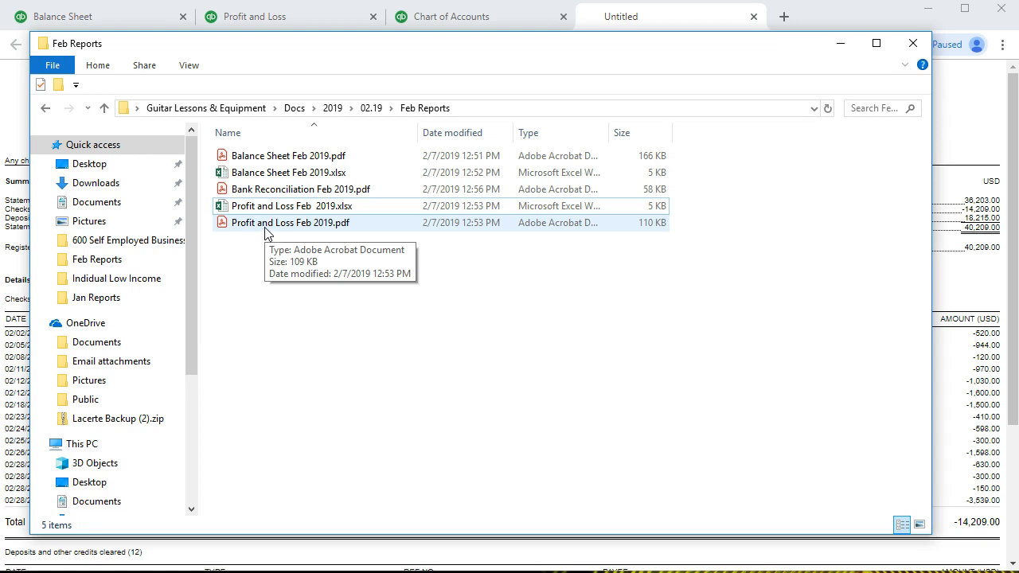
click(297, 188)
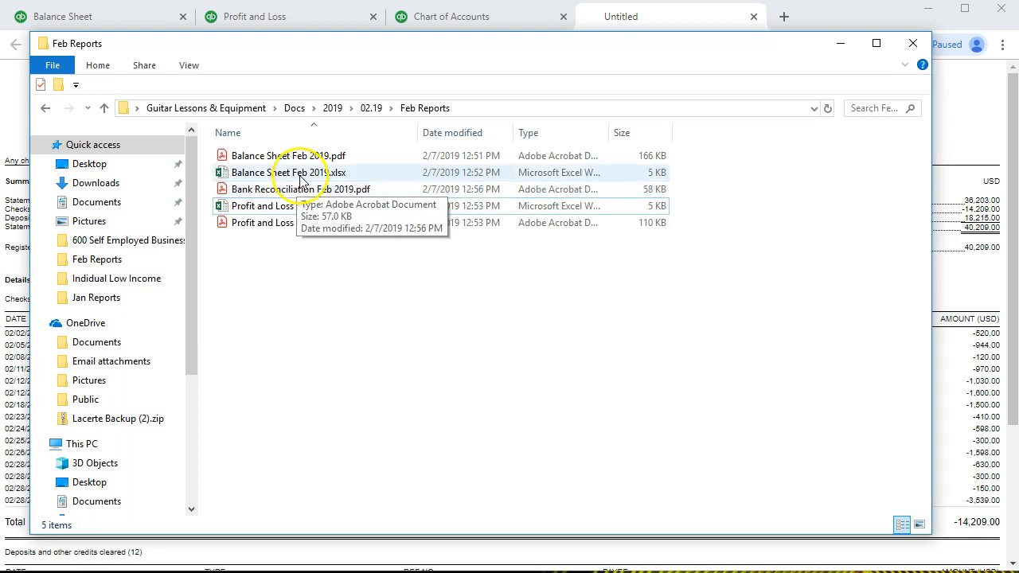
click(304, 53)
drag(310, 52, 1018, 46)
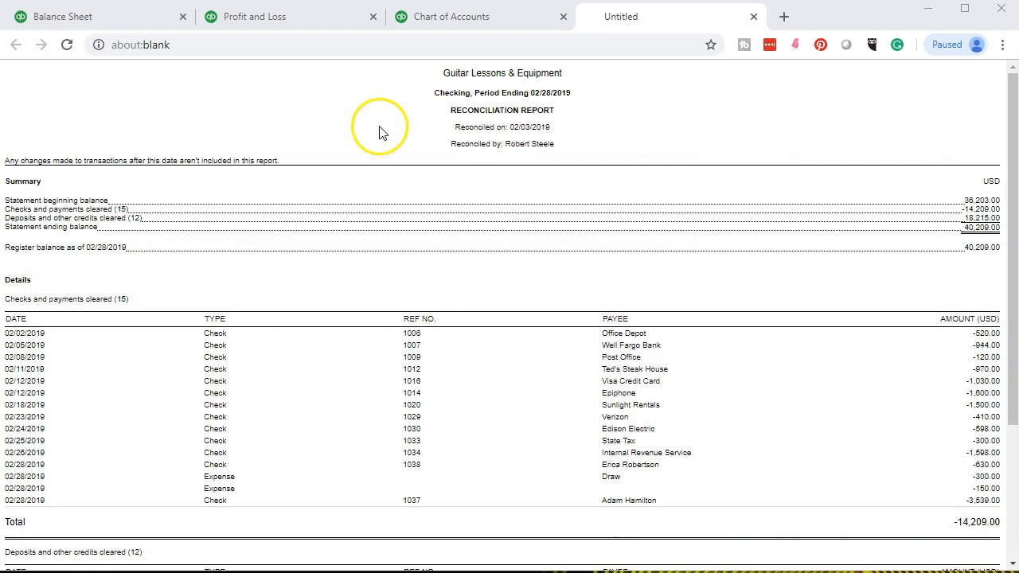
Step: Rerun the Profit and Loss report for 01/01/2019 to 02/28/2019 and look over the year-to-date figures
click(284, 24)
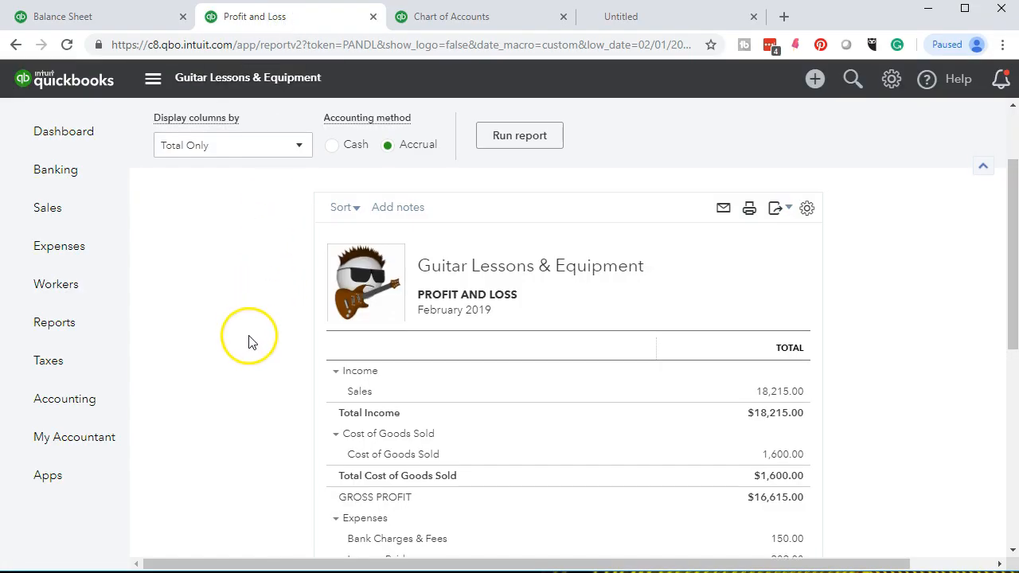
scroll(262, 311, up, 3)
click(398, 202)
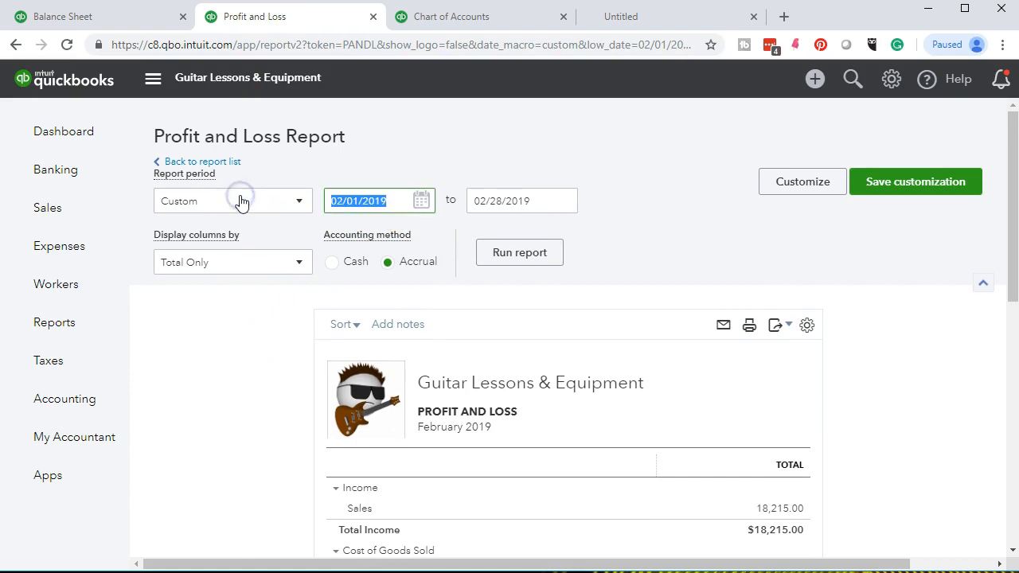
text(010119)
key(Tab)
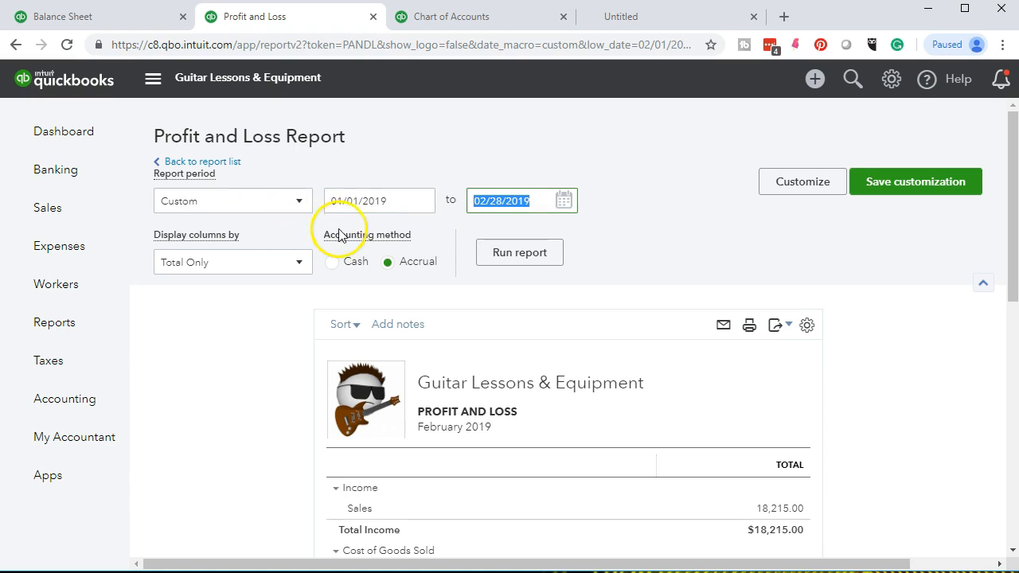
click(482, 252)
scroll(486, 259, down, 3)
scroll(311, 411, down, 5)
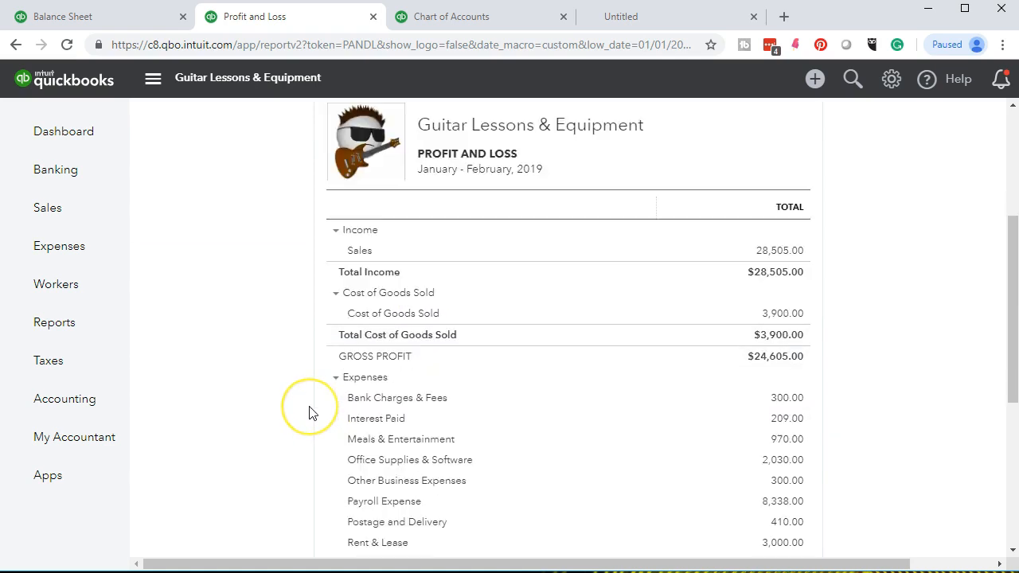
scroll(309, 412, up, 8)
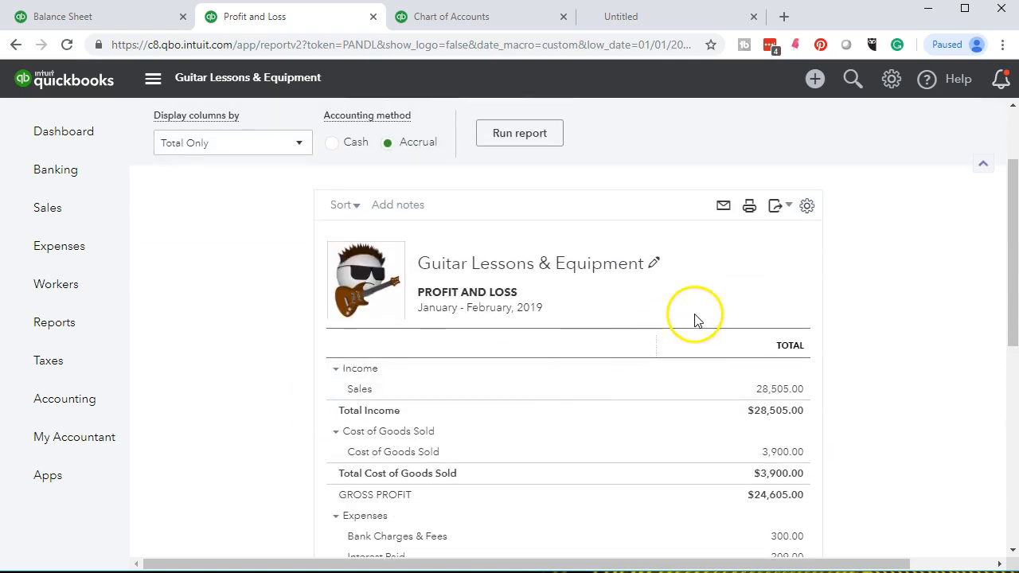
Step: Print the January–February profit and loss to PDF in Feb Reports as Year to Date Profit and Loss 2019, and close the print preview
click(750, 208)
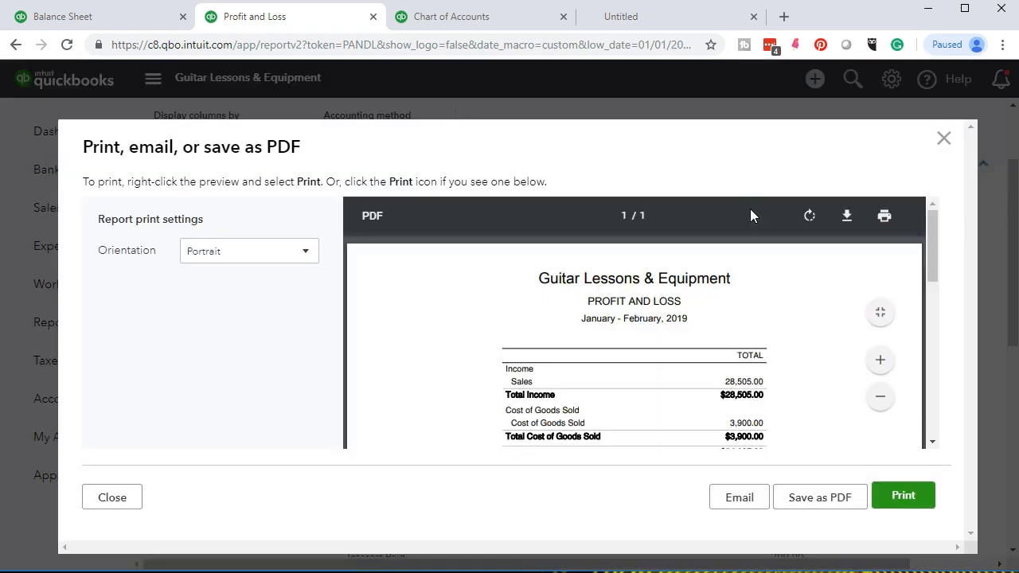
click(891, 494)
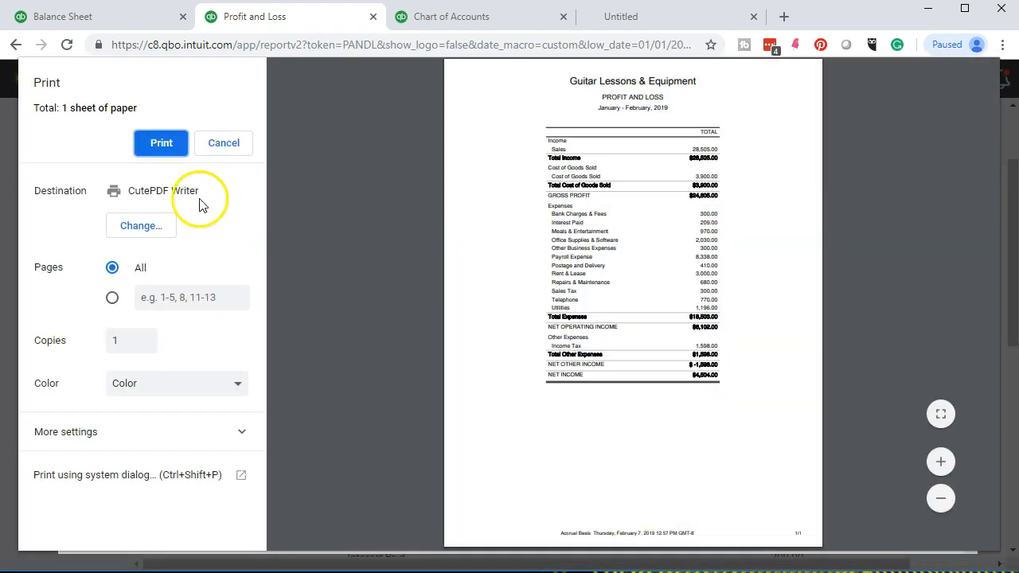
click(165, 143)
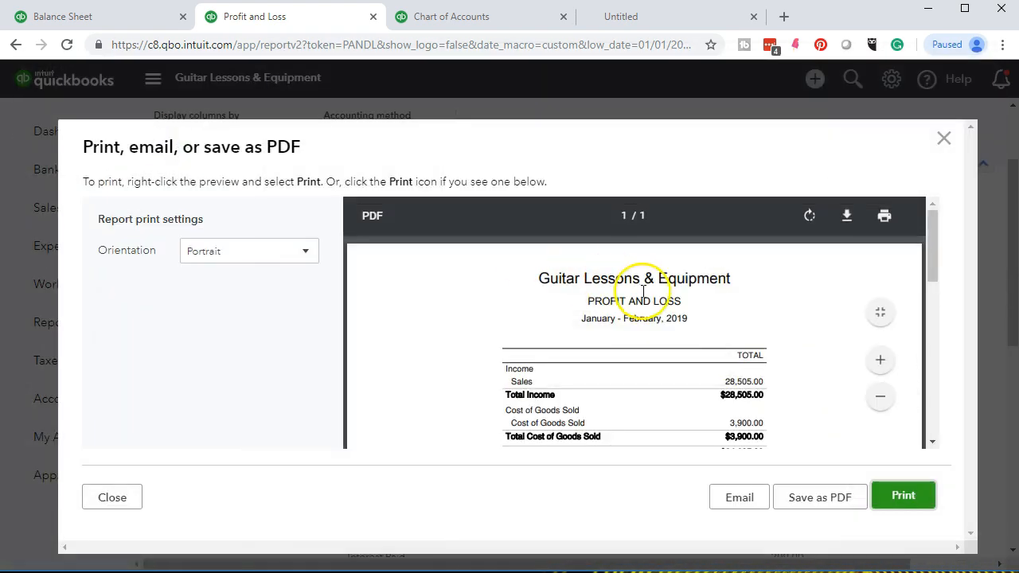
click(299, 335)
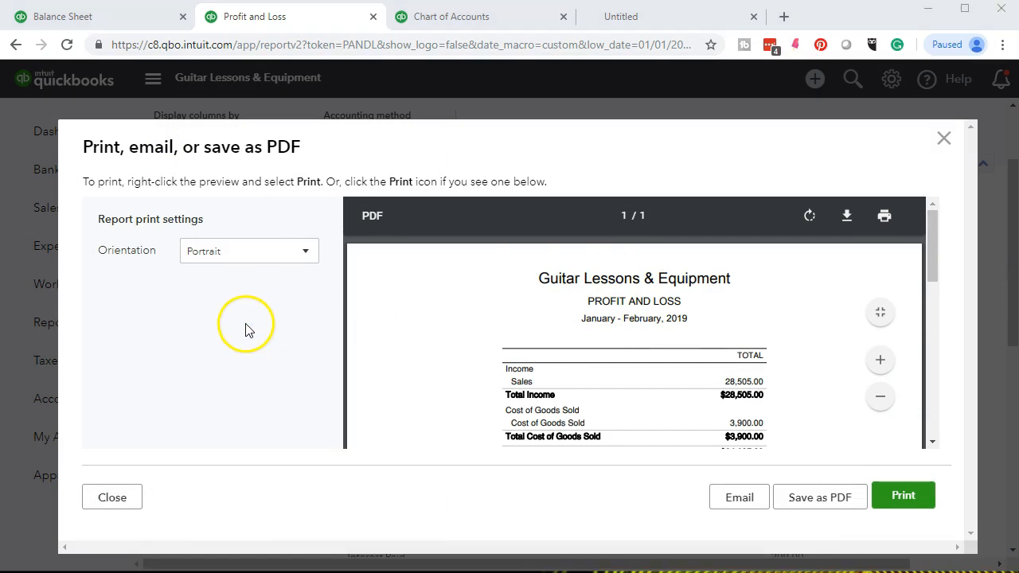
click(205, 333)
click(471, 303)
drag(471, 302, 292, 303)
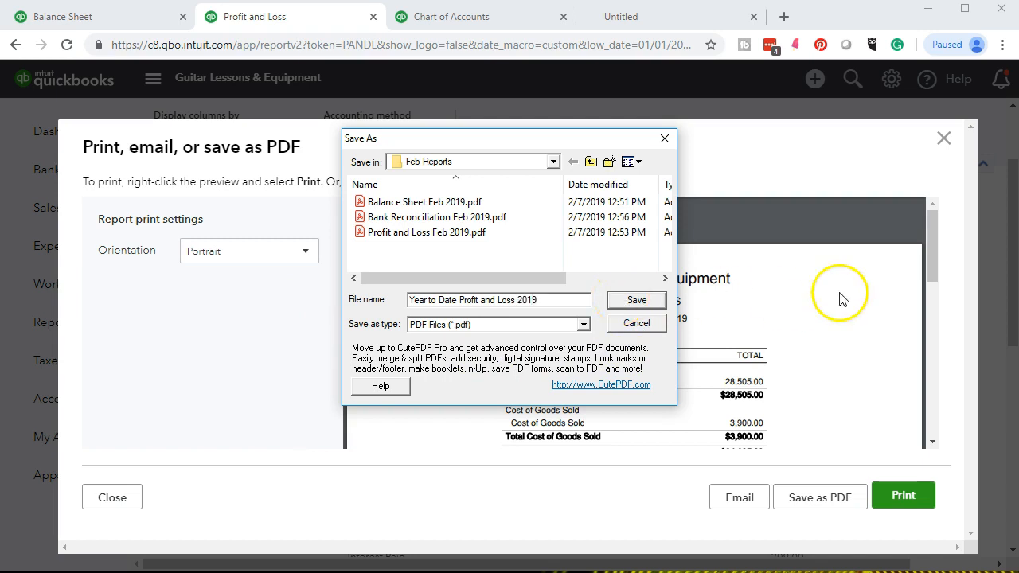
click(637, 300)
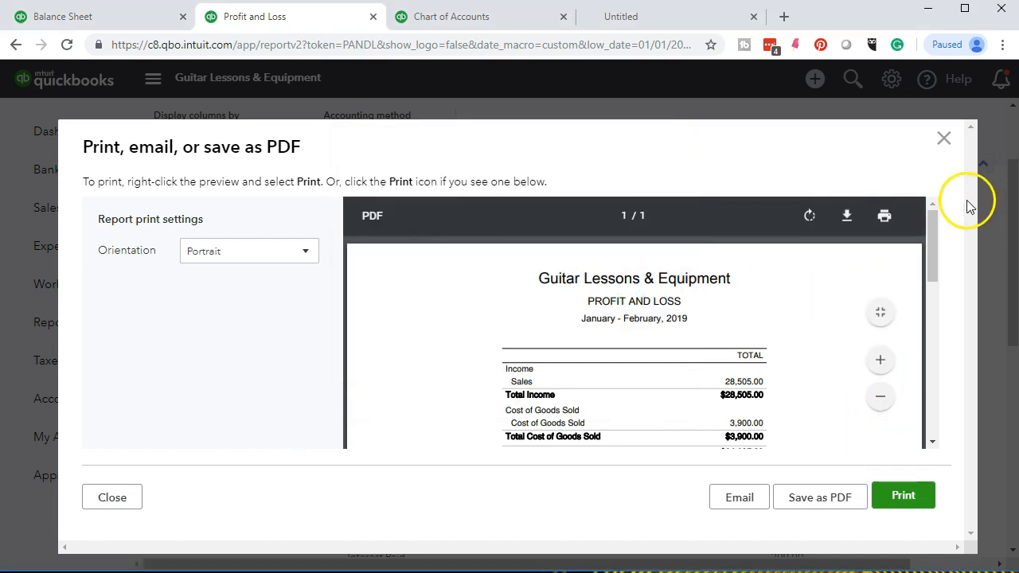
click(946, 144)
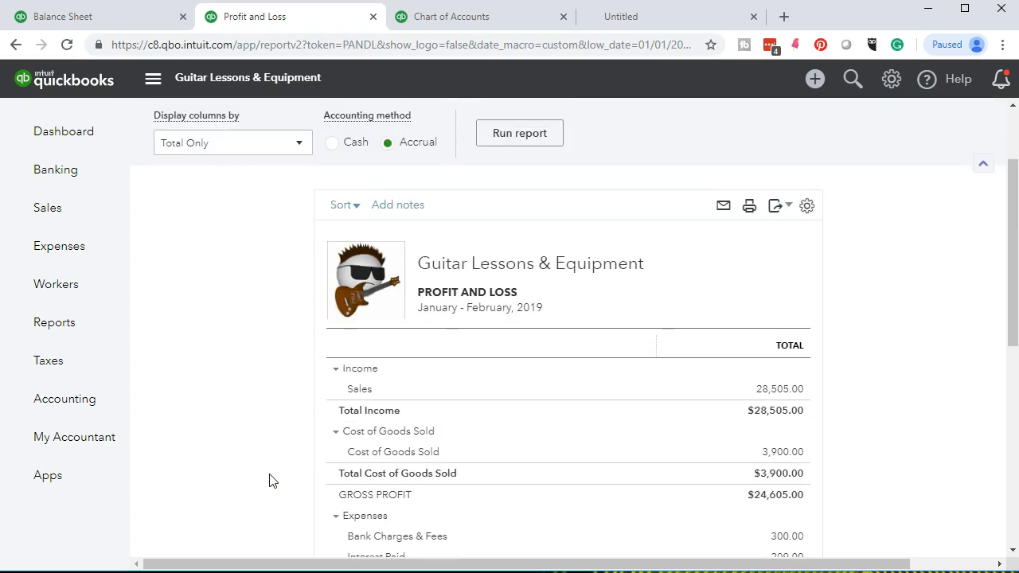
Step: Export the year-to-date profit and loss report to Excel and place the downloaded workbook in the Feb Reports folder
click(778, 207)
click(755, 235)
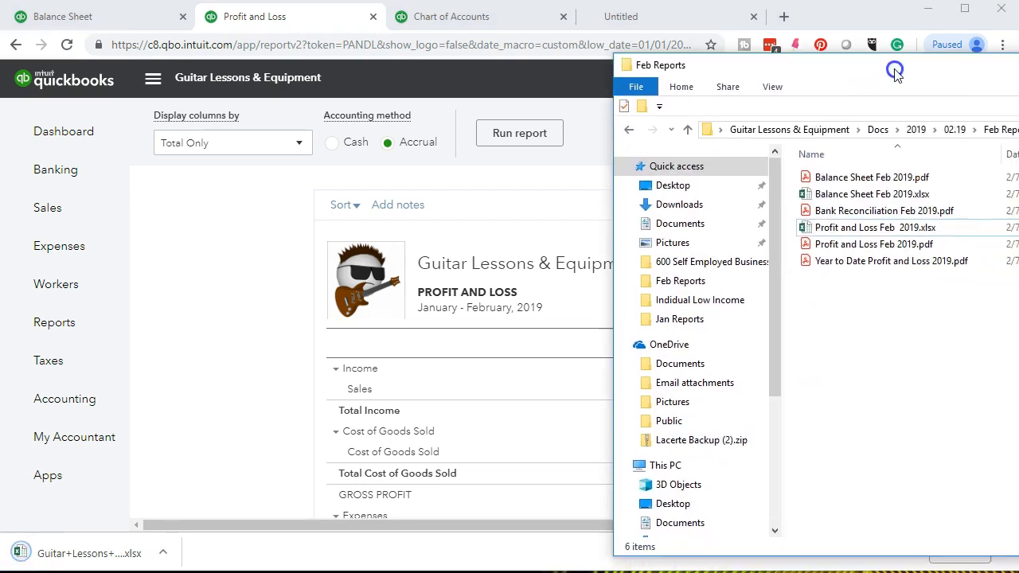
drag(76, 550, 1000, 132)
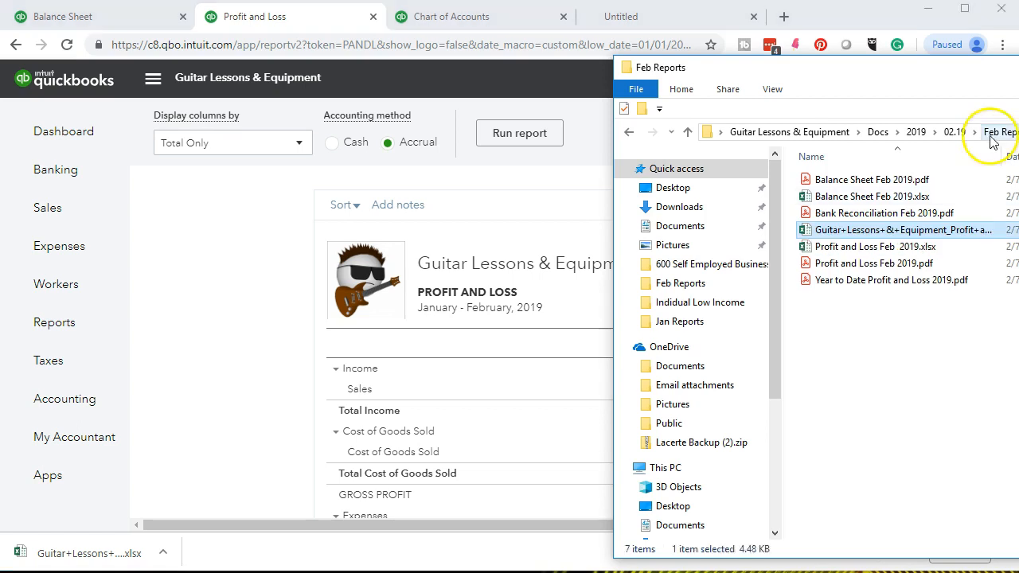
Step: Rename the exported workbook Year to Date Profit and Loss 2019 by reusing the matching PDF's name, and move the folder window aside
drag(887, 75, 544, 44)
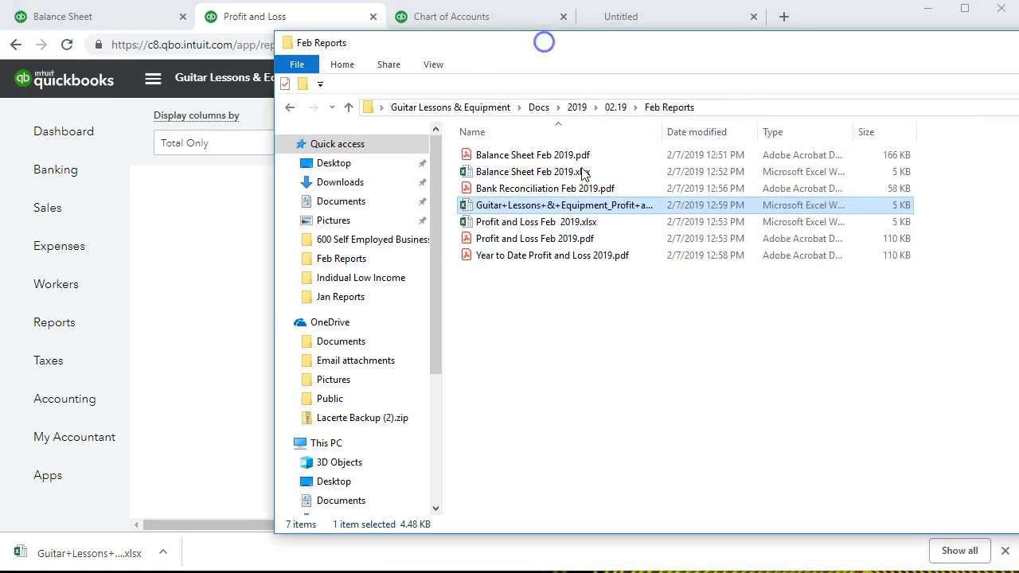
click(524, 257)
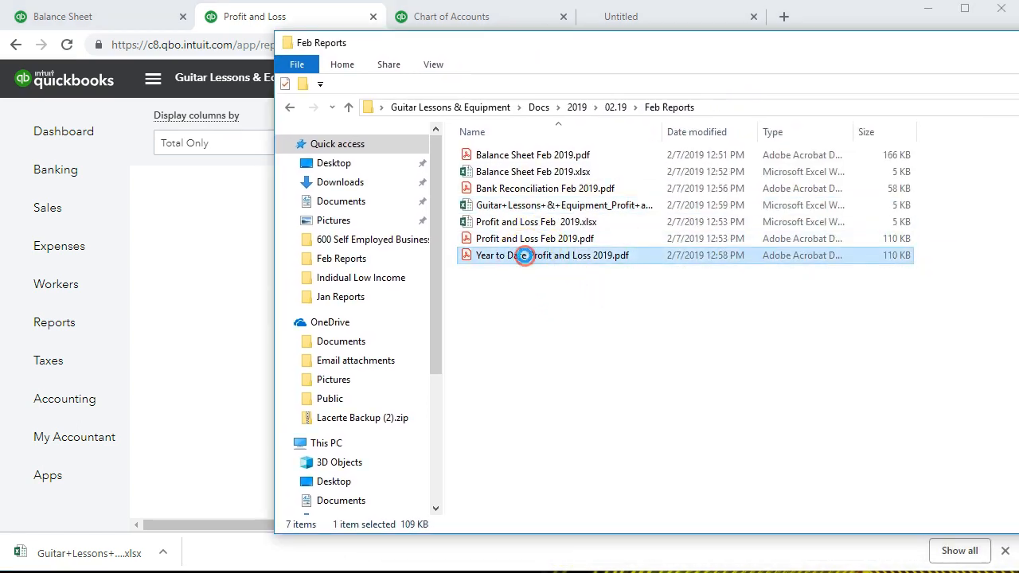
right_click(526, 263)
key(m)
key(ctrl+c)
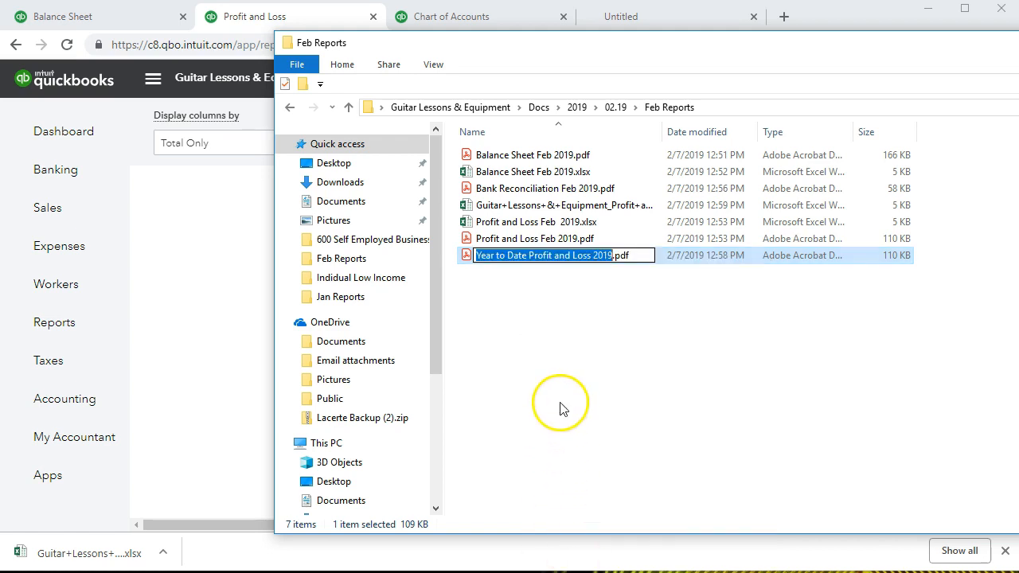
click(535, 358)
click(492, 206)
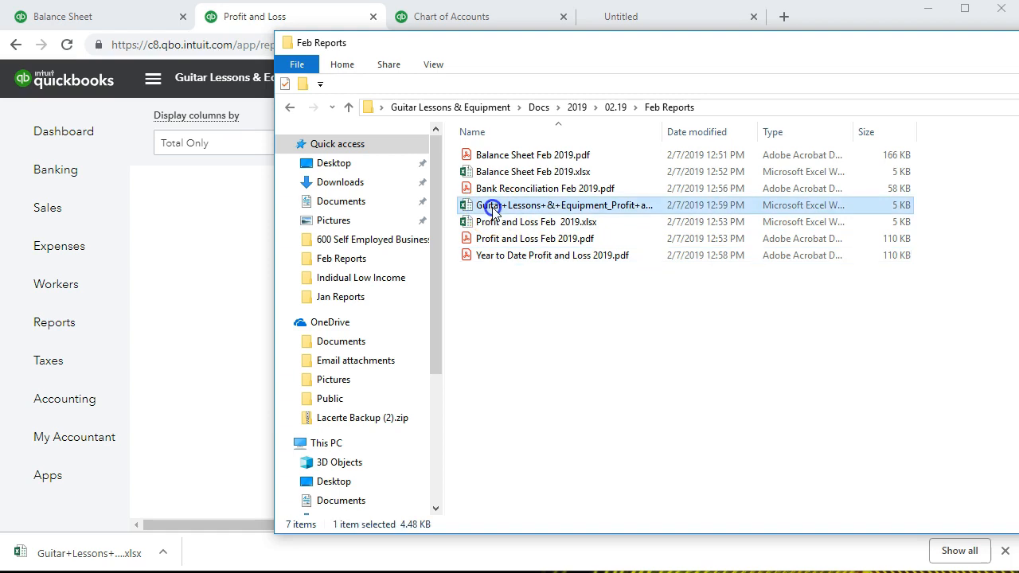
right_click(493, 208)
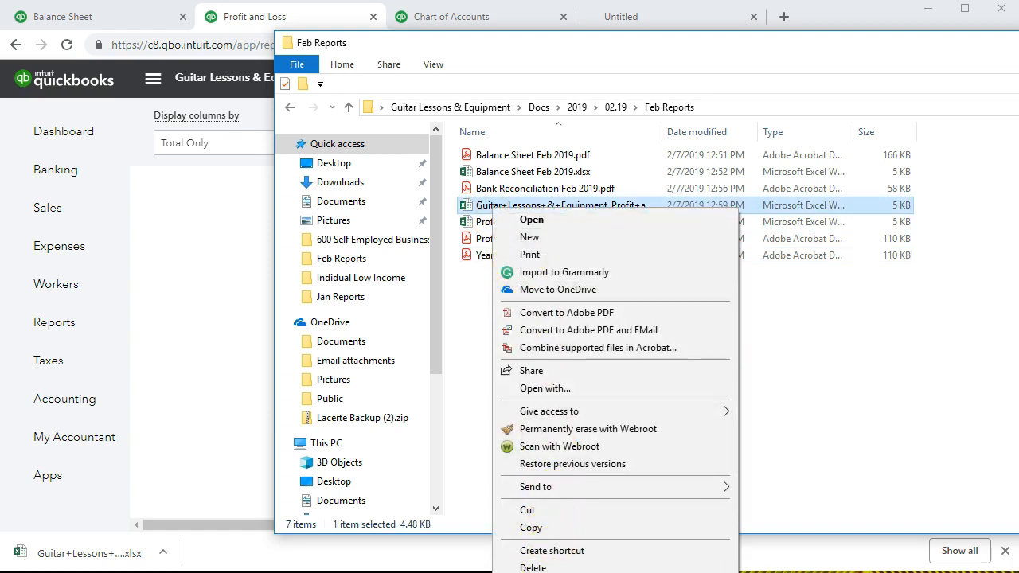
key(m)
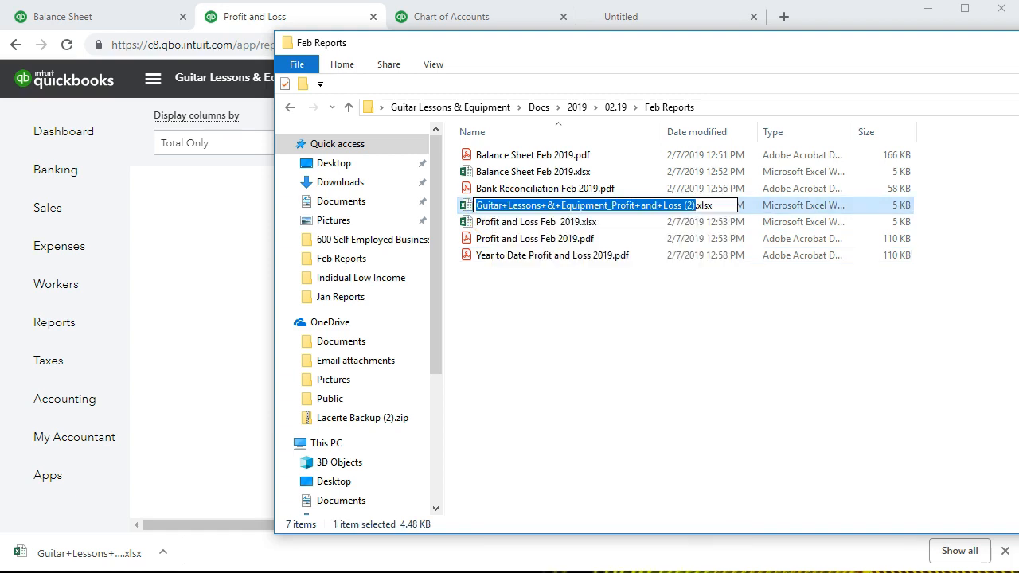
key(ctrl+v)
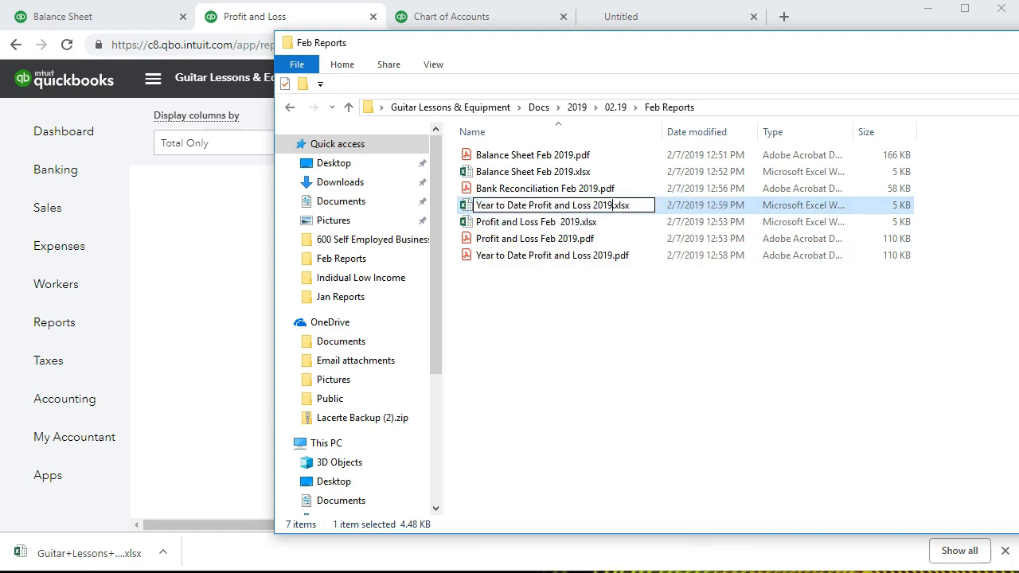
click(565, 338)
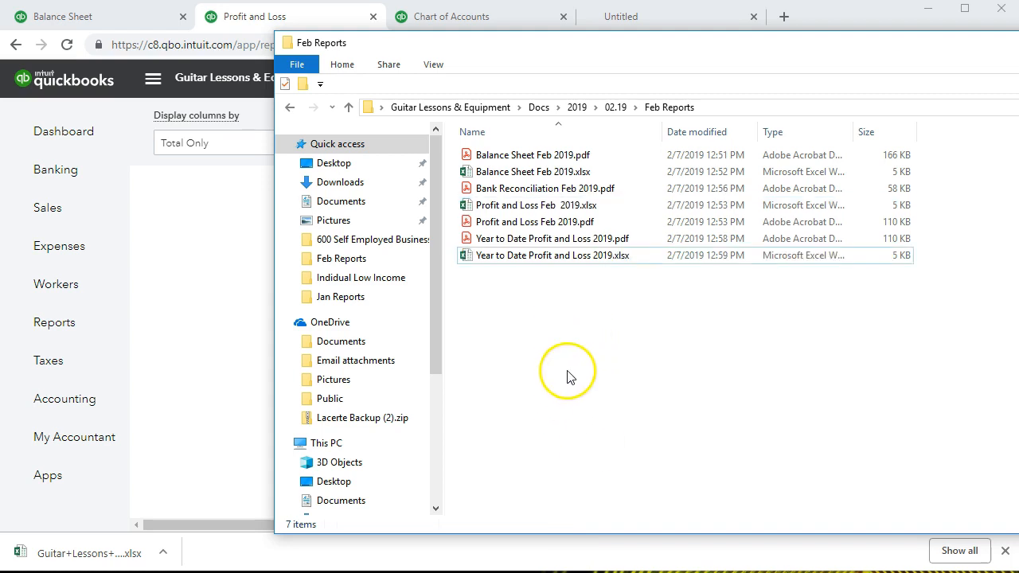
drag(579, 49, 1018, 56)
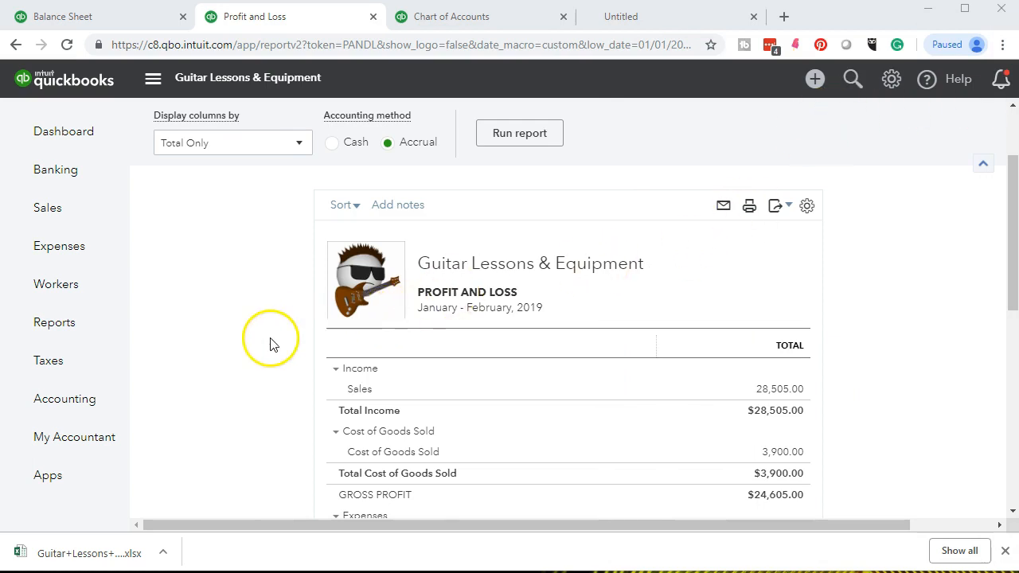
Step: Break the January–February 2019 Profit and Loss report into columns by Months and rerun it
scroll(268, 344, up, 3)
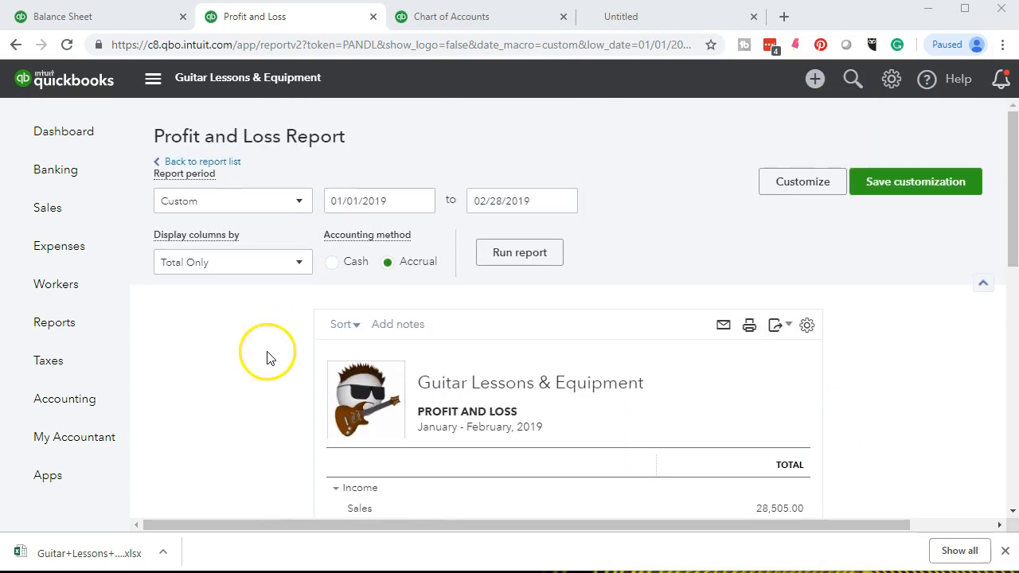
click(301, 264)
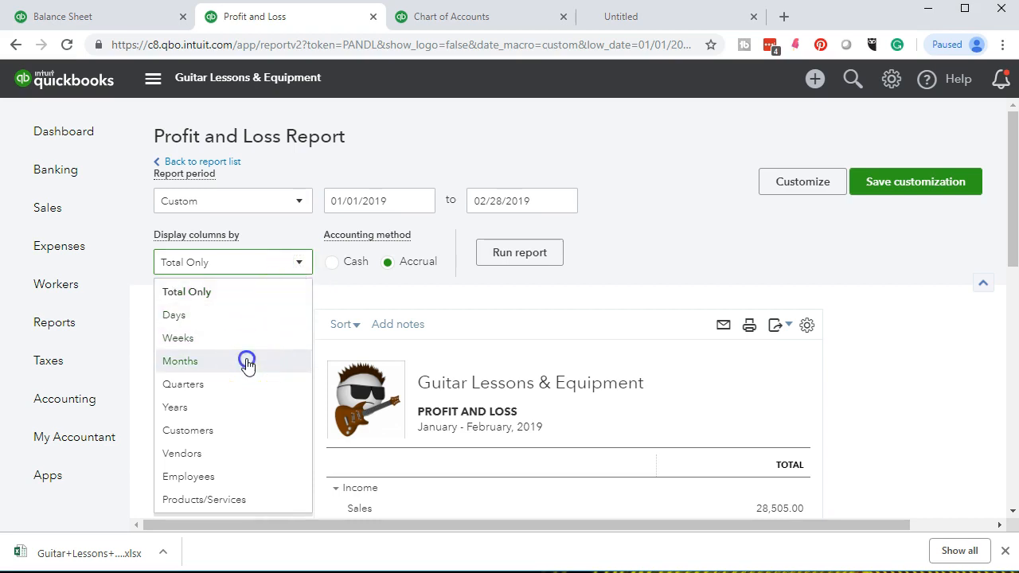
click(180, 361)
click(490, 251)
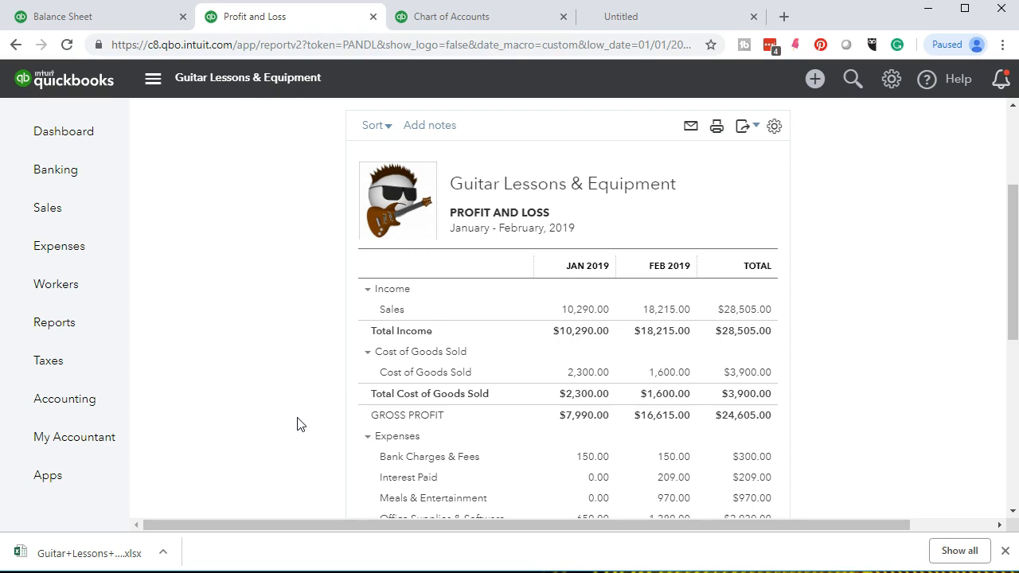
Step: Print the month-by-month profit and loss to PDF in Feb Reports as Comparative Profit and Loss, and close the print preview
scroll(298, 422, up, 1)
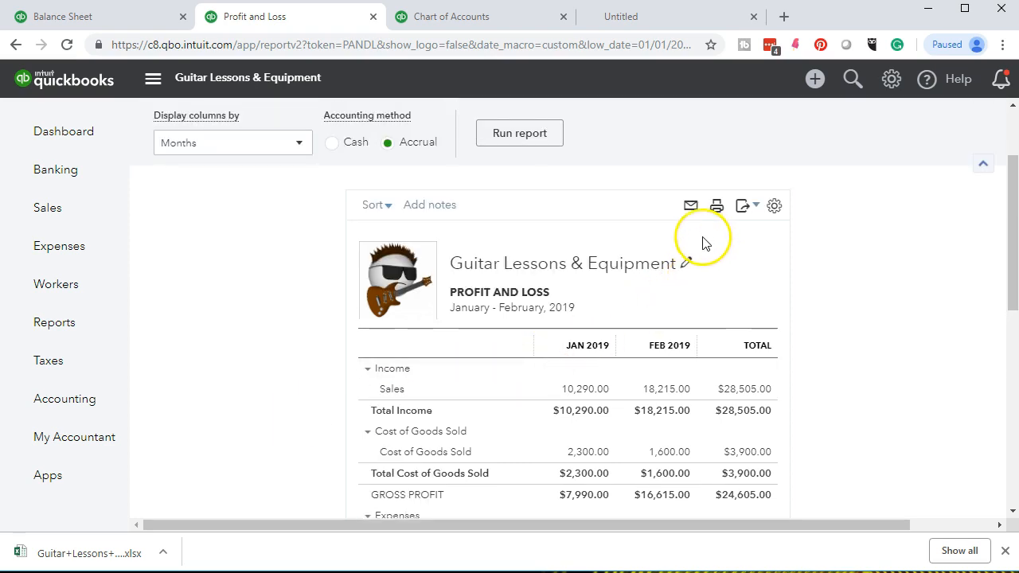
click(716, 206)
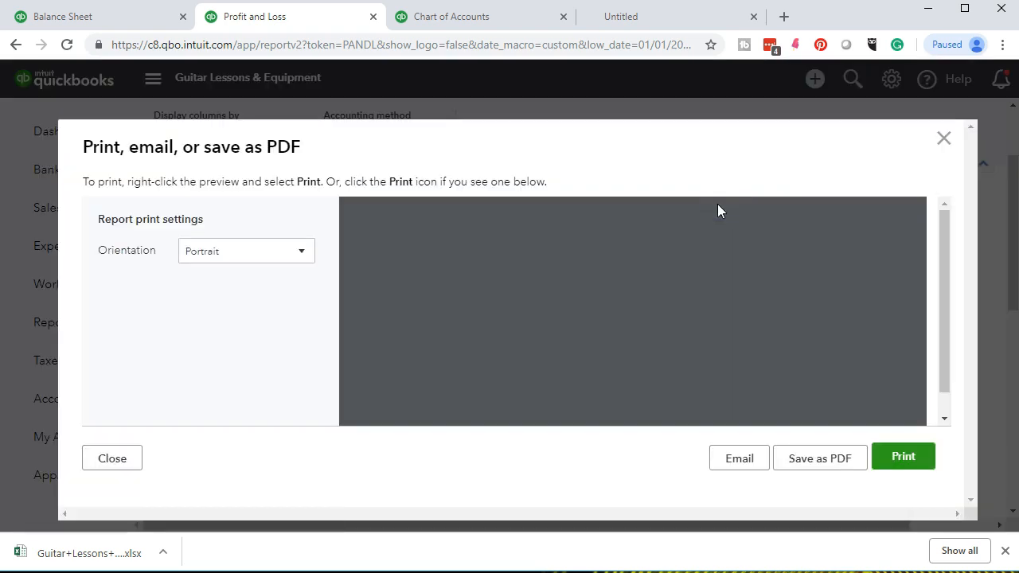
click(901, 466)
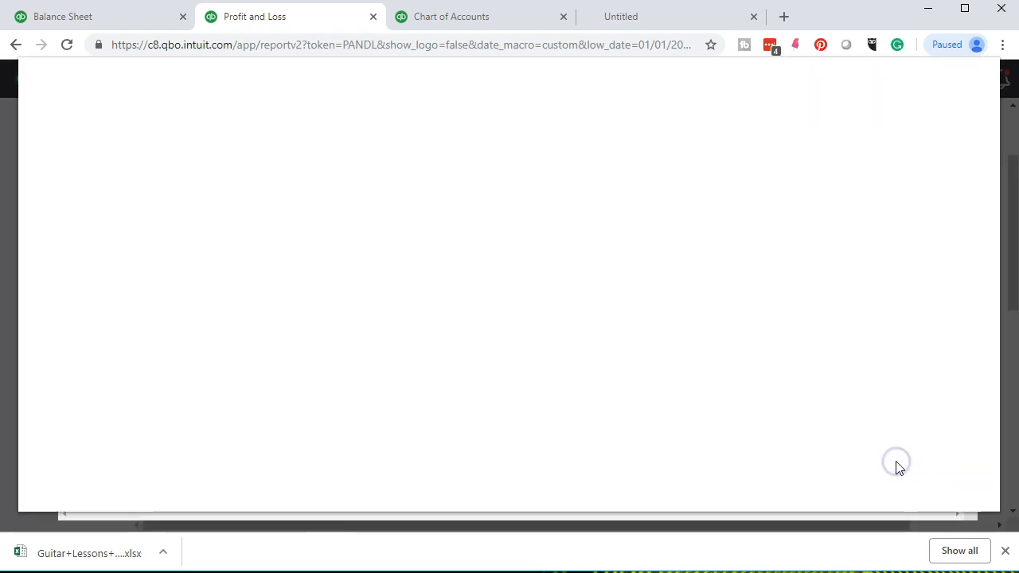
click(156, 146)
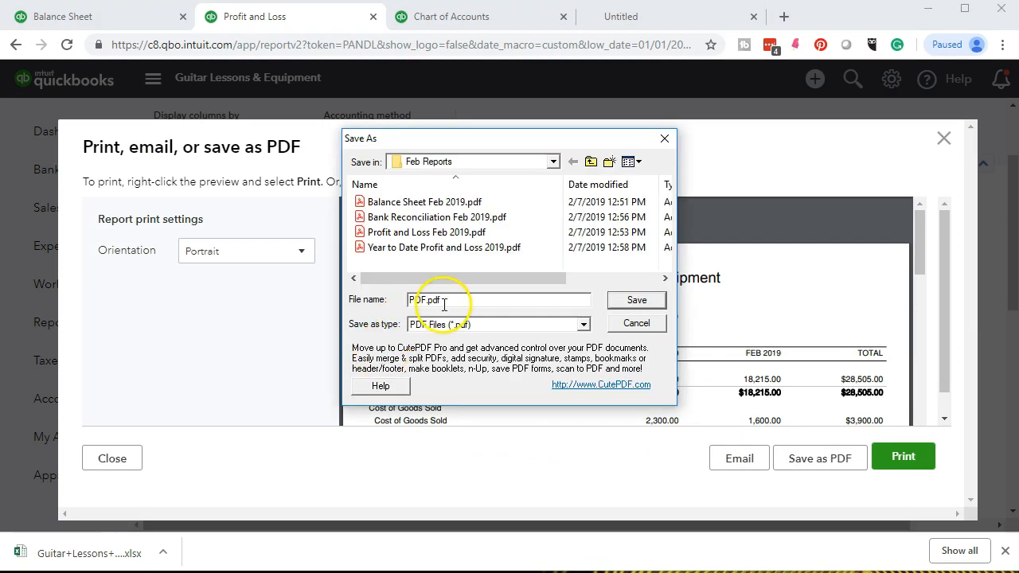
drag(478, 143, 232, 153)
double_click(203, 312)
text(Comparative Profit and Loss)
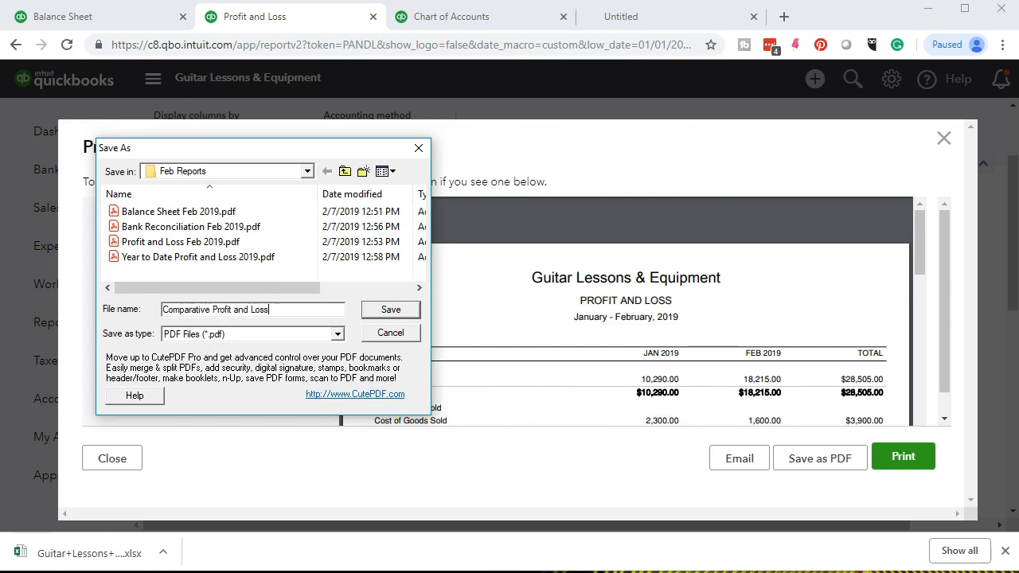
click(381, 313)
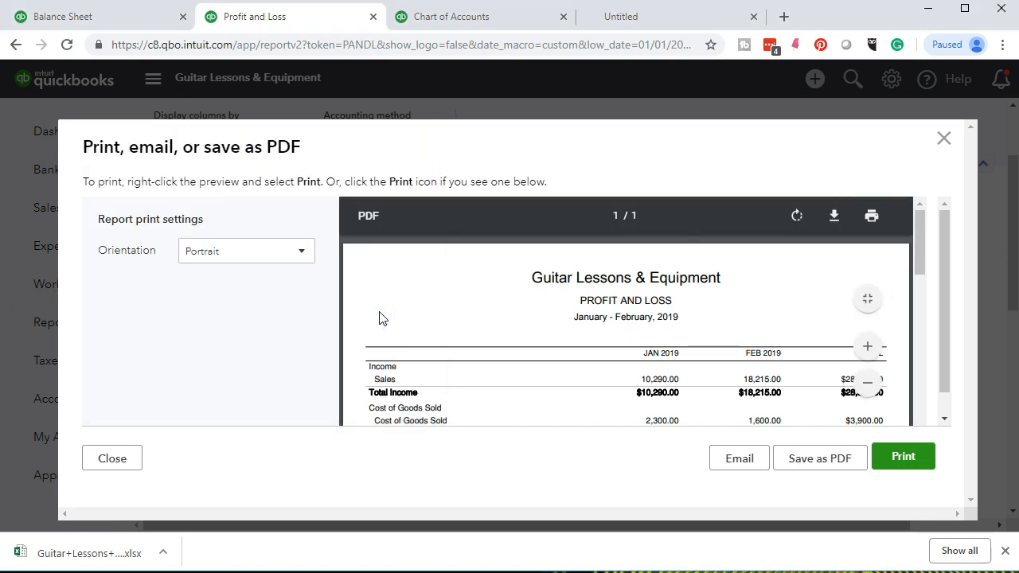
click(944, 139)
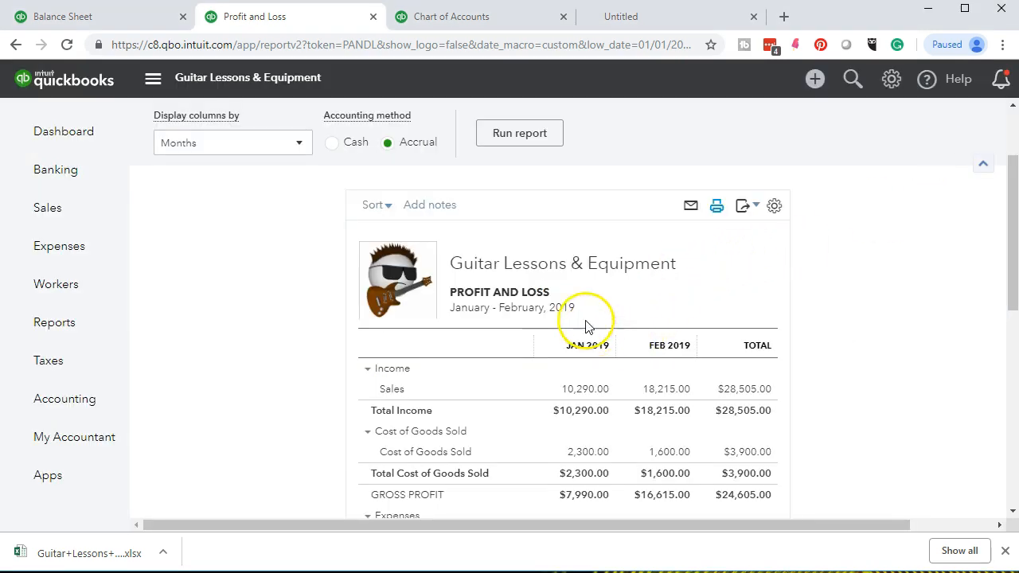
Step: Change the report's title in its header to Comparative Profit and Loss
click(527, 295)
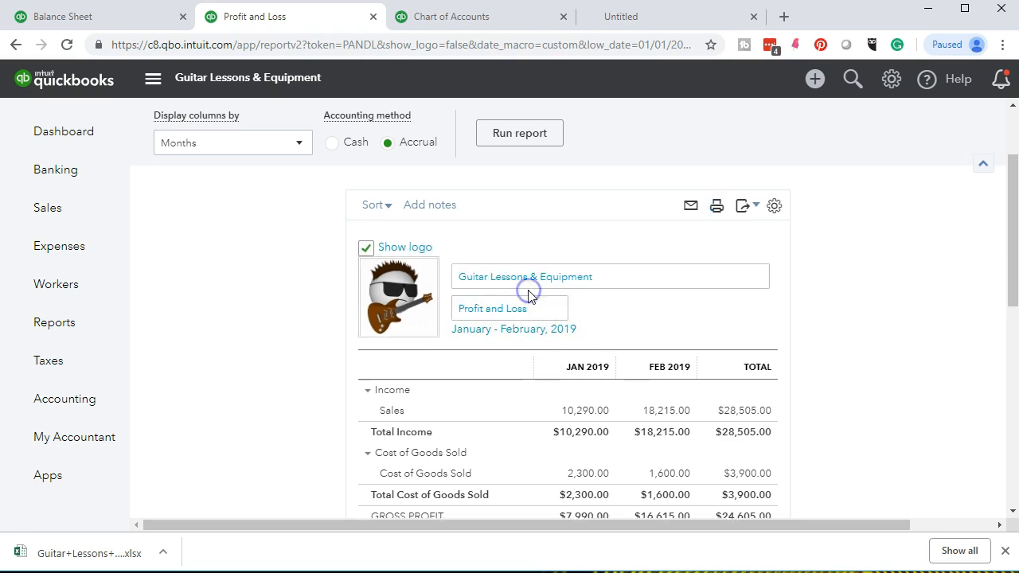
click(456, 308)
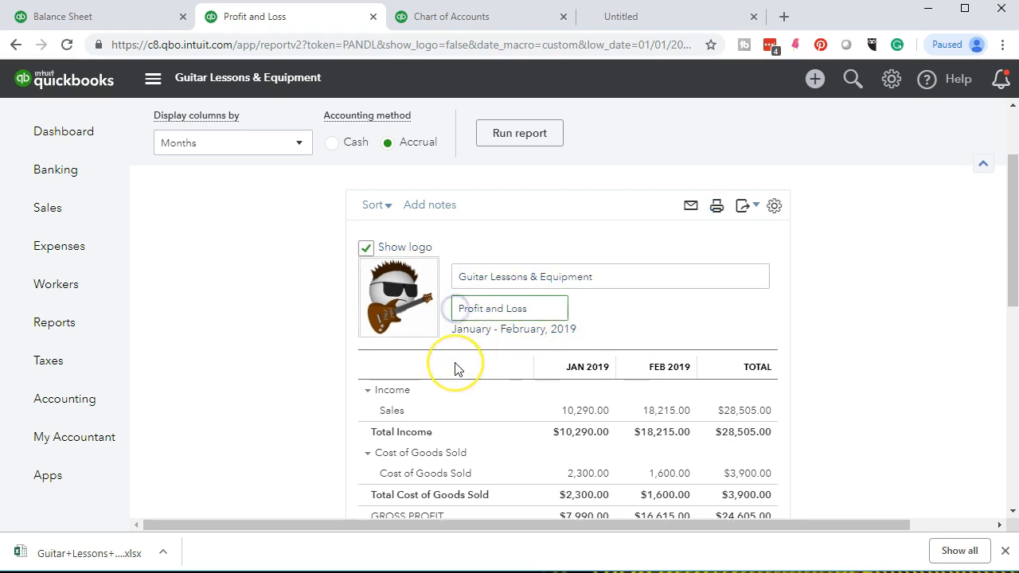
text(Comparative)
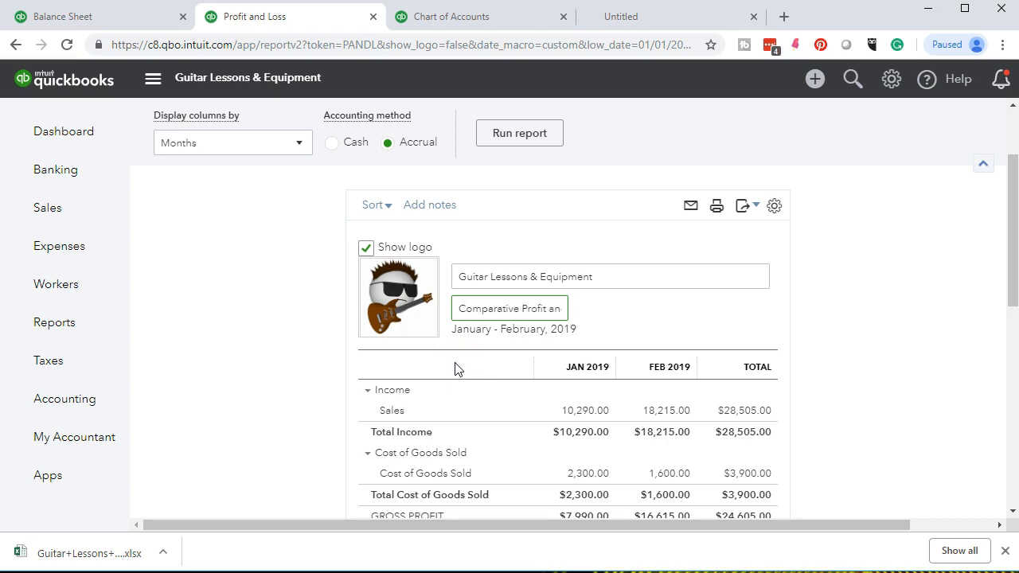
click(325, 367)
click(303, 438)
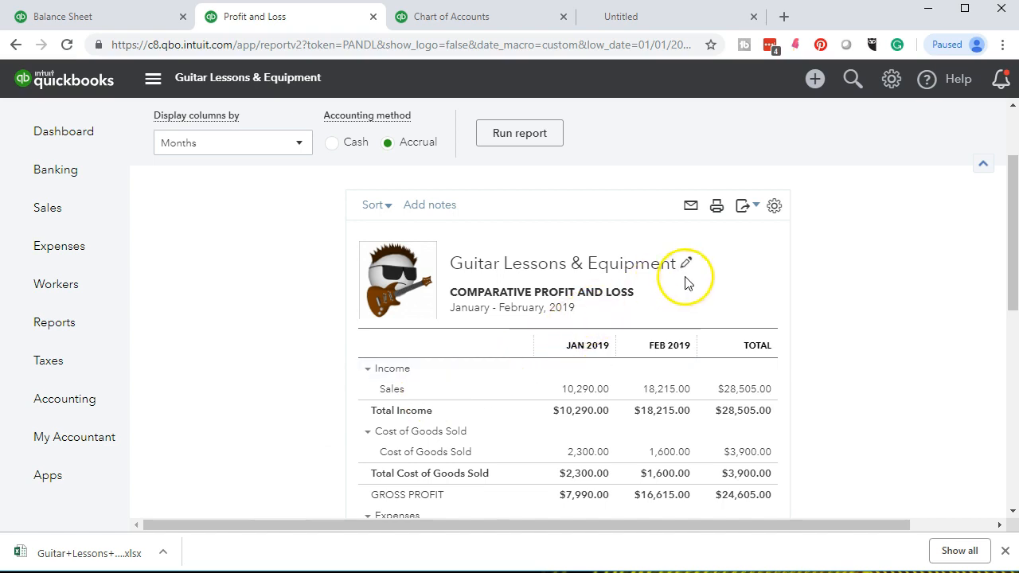
Step: Export the comparative profit and loss report to Excel and place the downloaded workbook in the Feb Reports folder
click(747, 209)
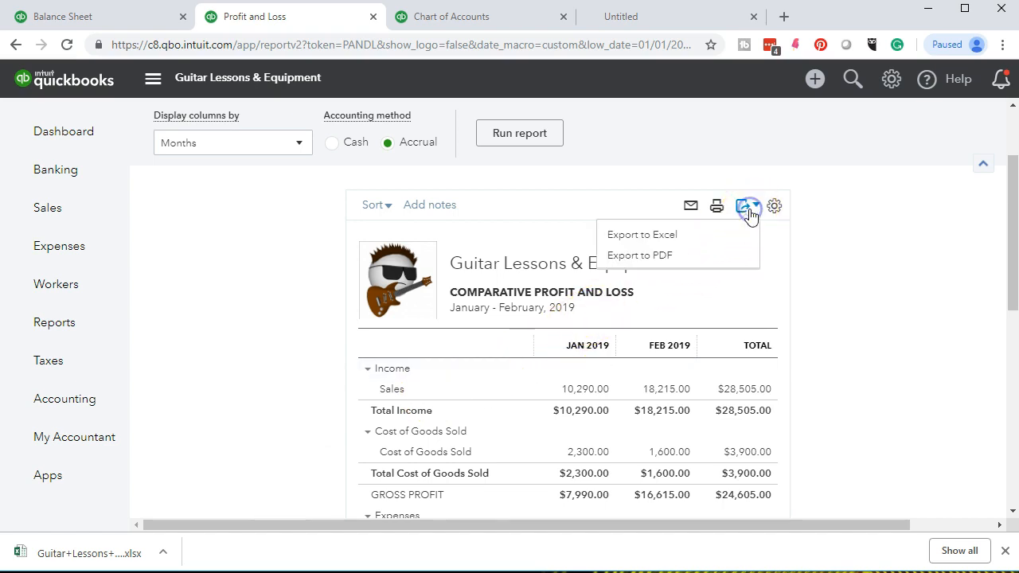
click(701, 235)
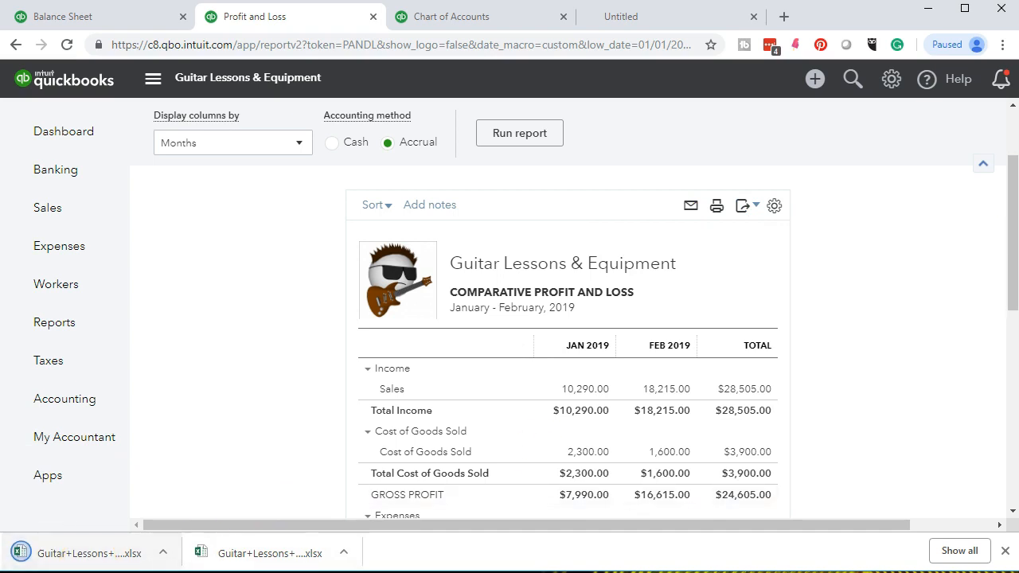
drag(1018, 43, 905, 45)
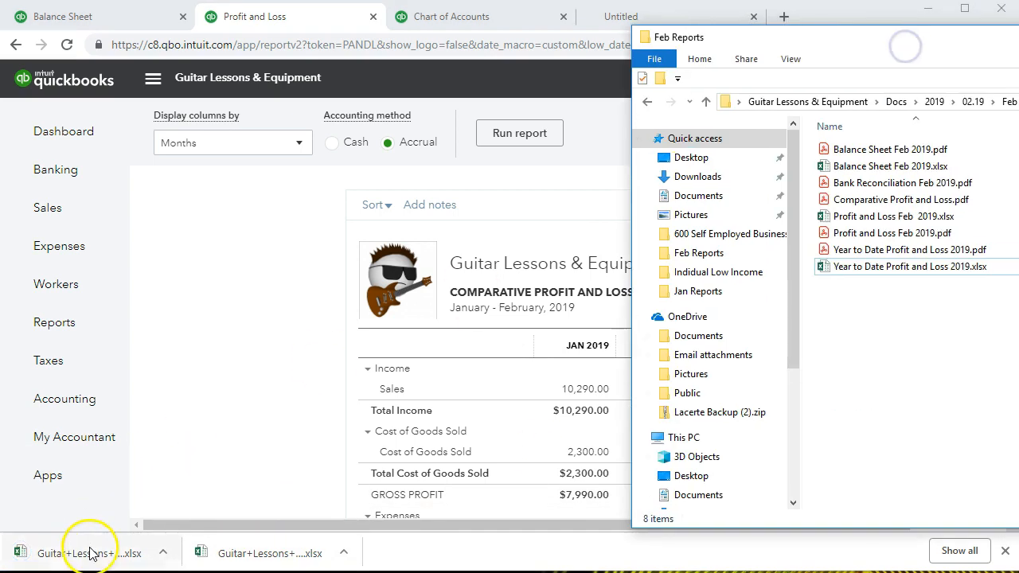
drag(31, 551, 1018, 358)
drag(1018, 39, 746, 11)
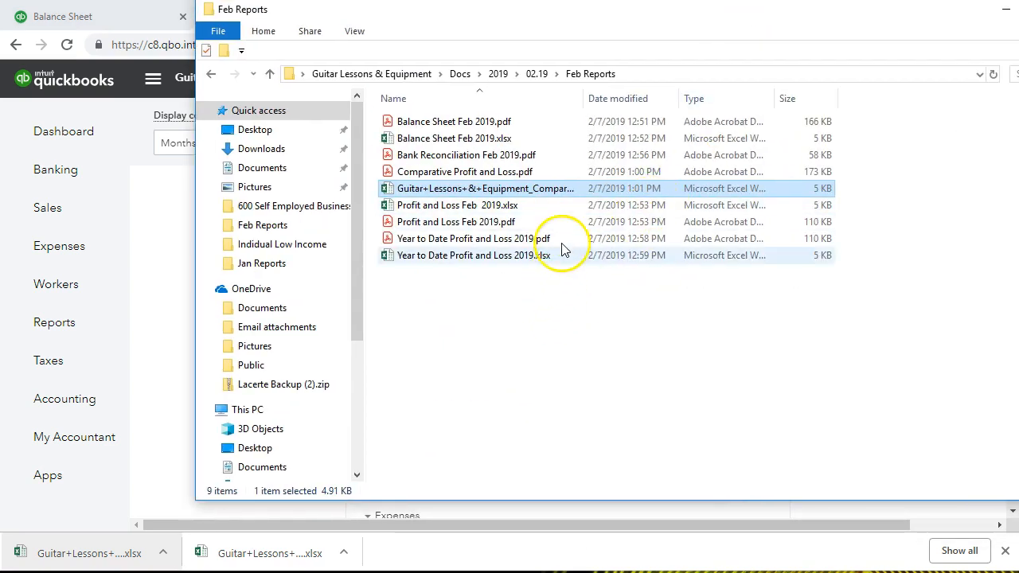
drag(588, 17, 409, 48)
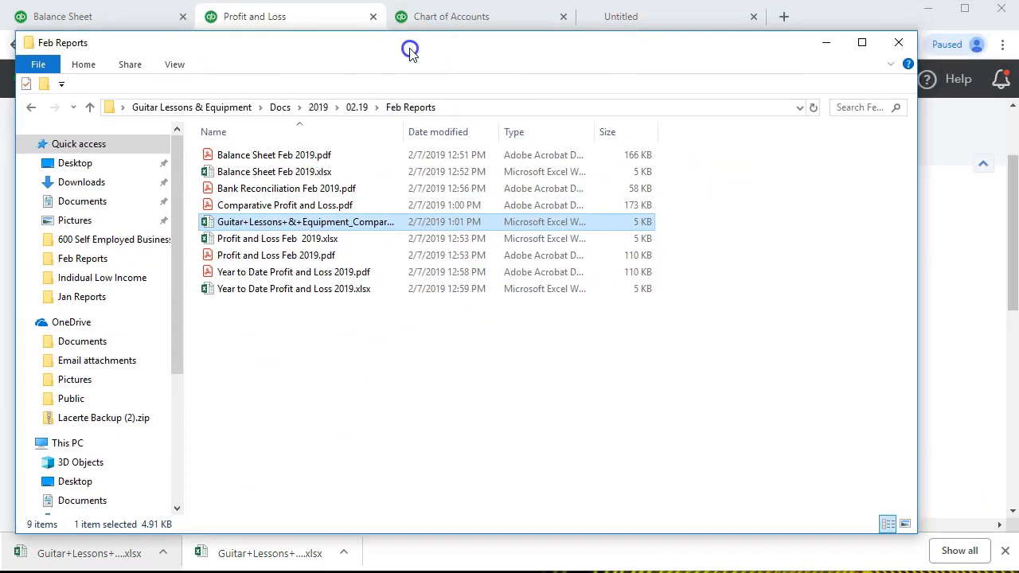
Step: Rename the exported comparative workbook Comparative Profit and Loss by reusing the matching PDF's name
click(265, 205)
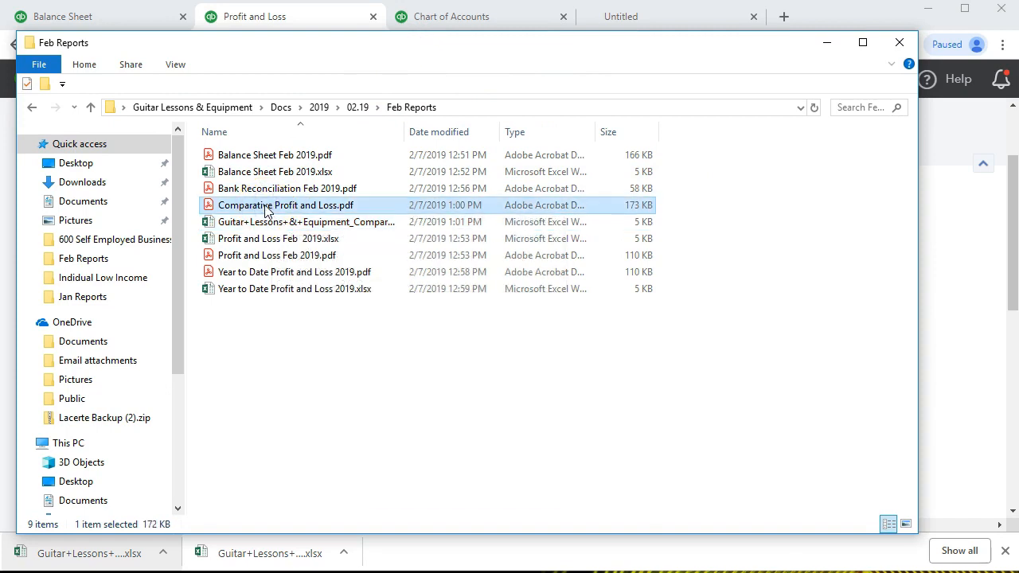
right_click(265, 207)
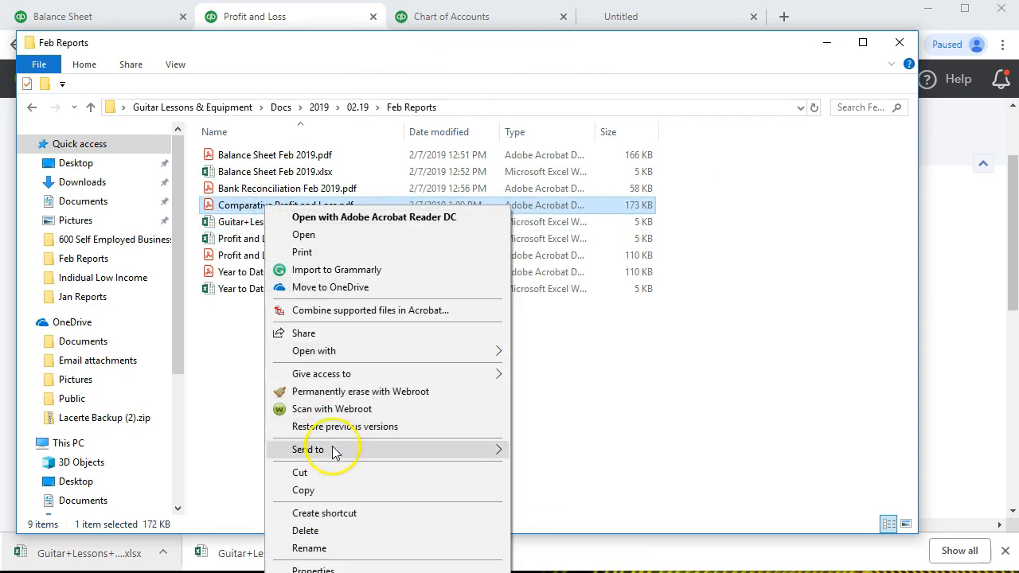
click(346, 551)
key(ctrl+c)
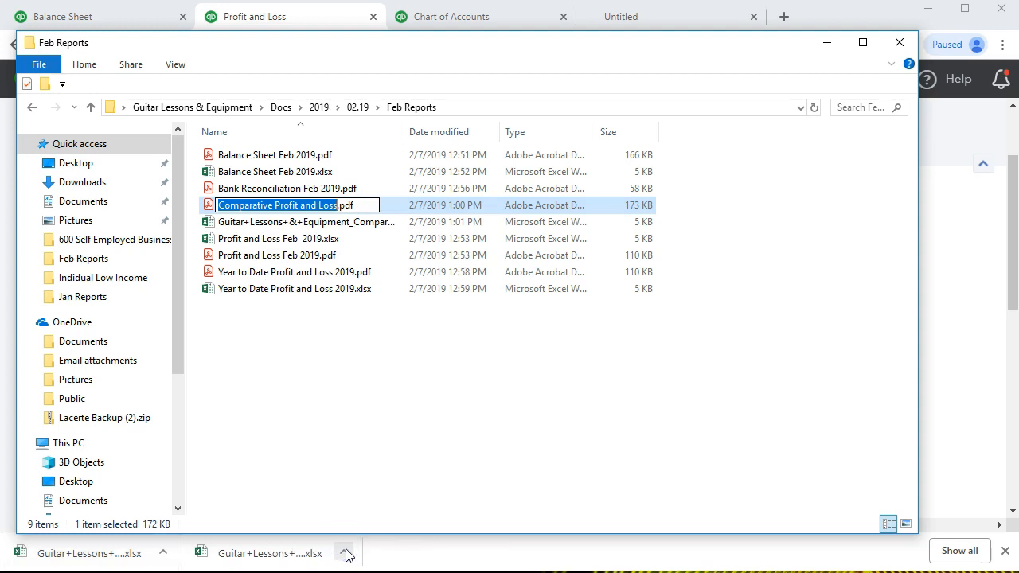
click(311, 373)
right_click(251, 227)
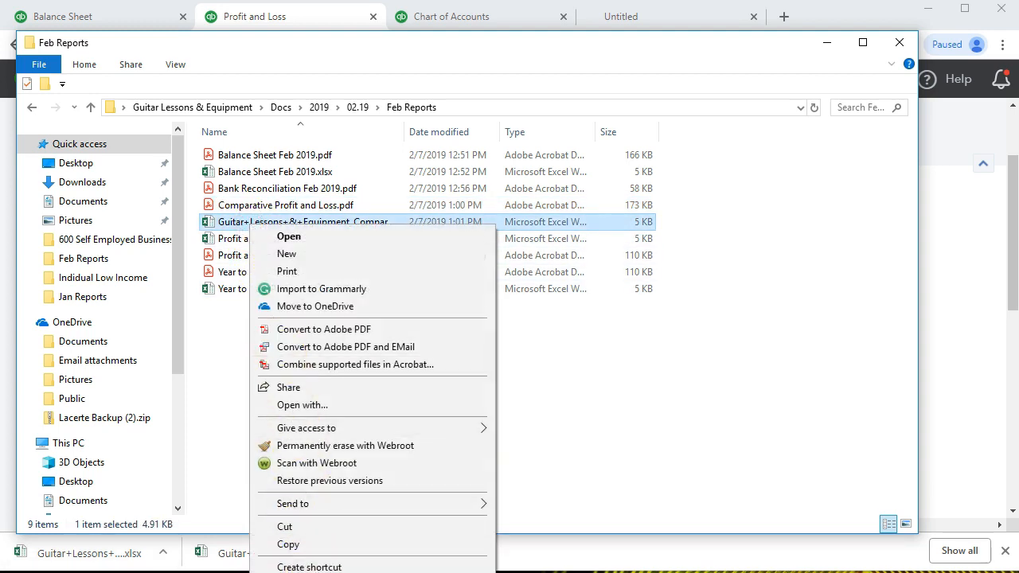
key(m)
key(ctrl+v)
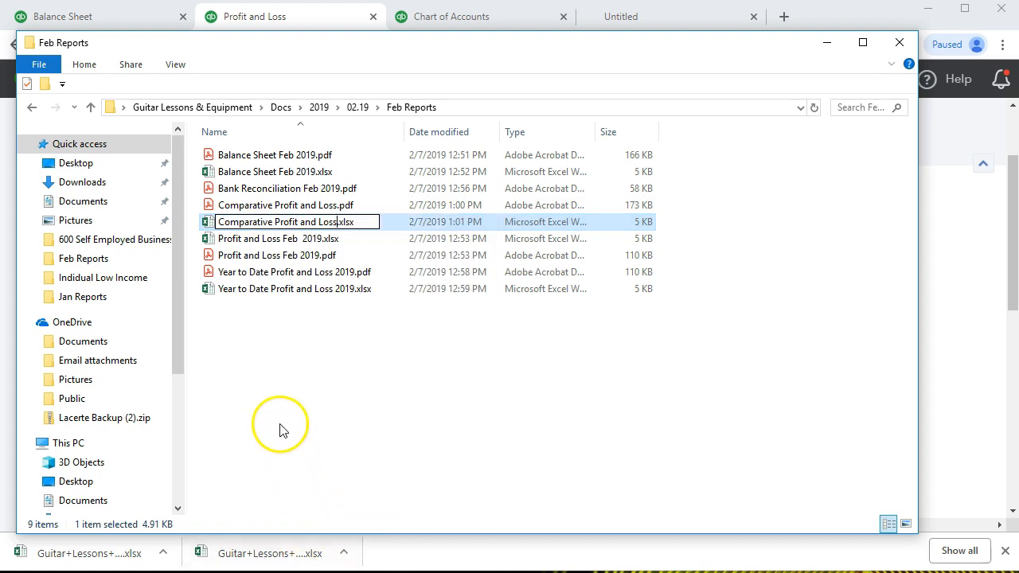
click(280, 430)
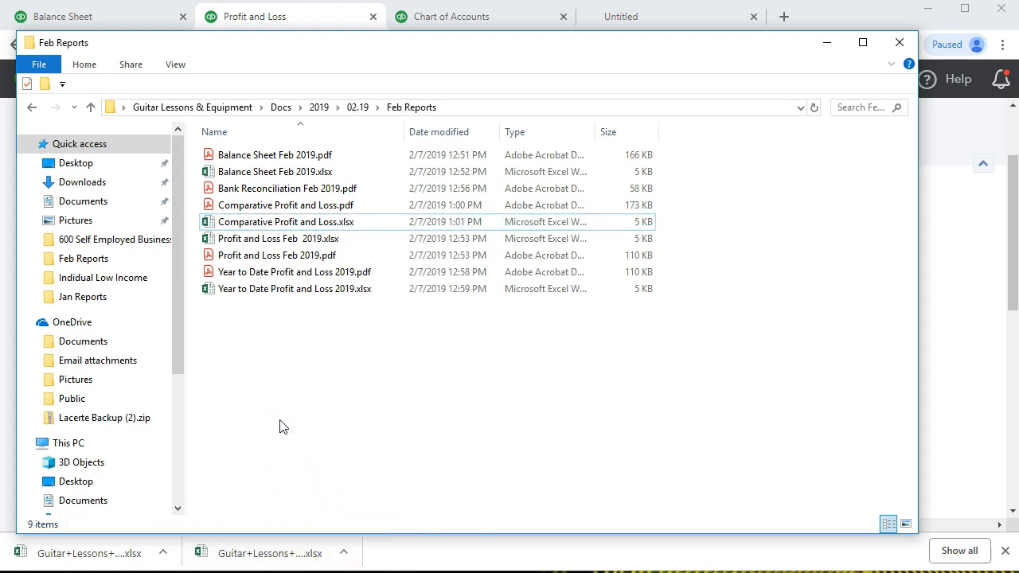
click(286, 413)
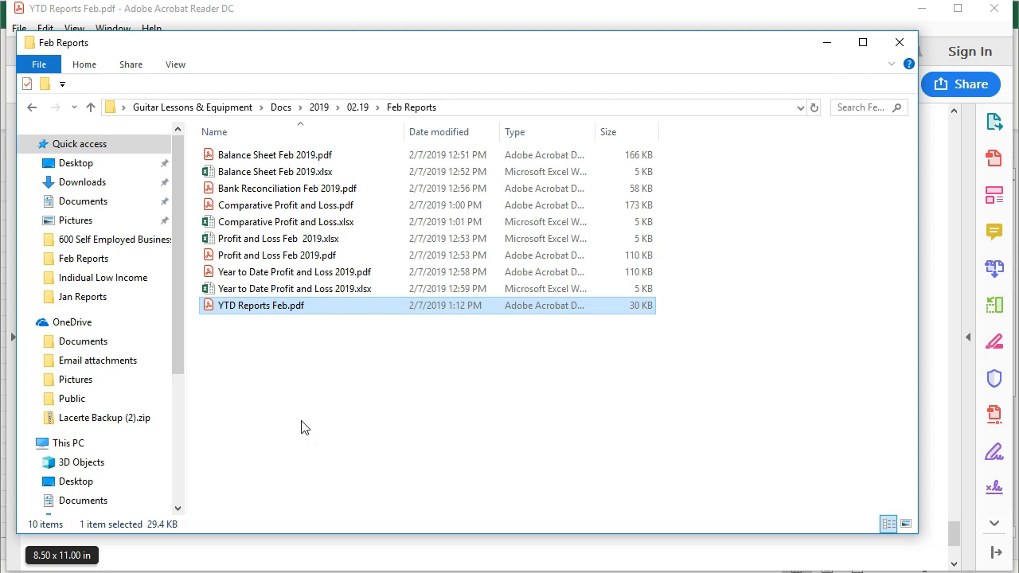
click(284, 442)
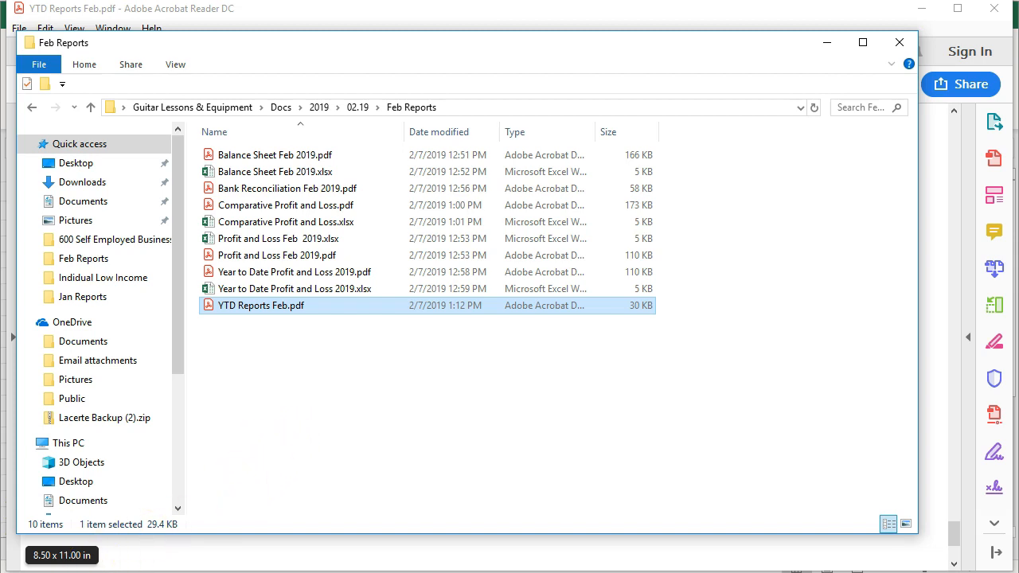